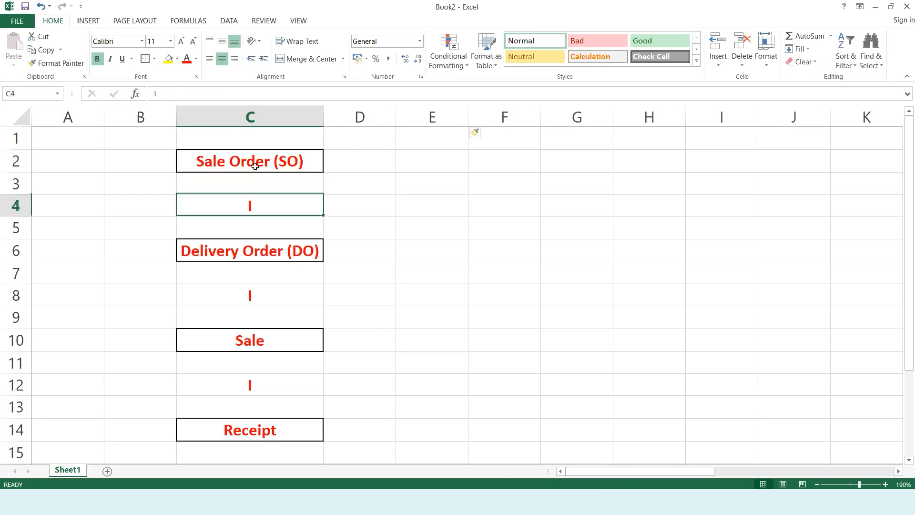
pyautogui.press('Down')
pyautogui.press('Down')
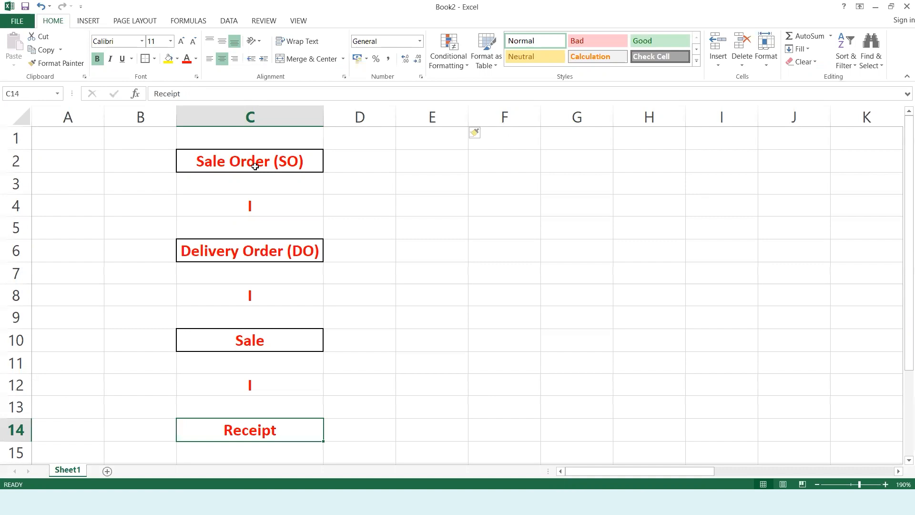
# - Point out the Sale Order, Sale and Receipt boxes of the column C flow
pyautogui.click(234, 156)
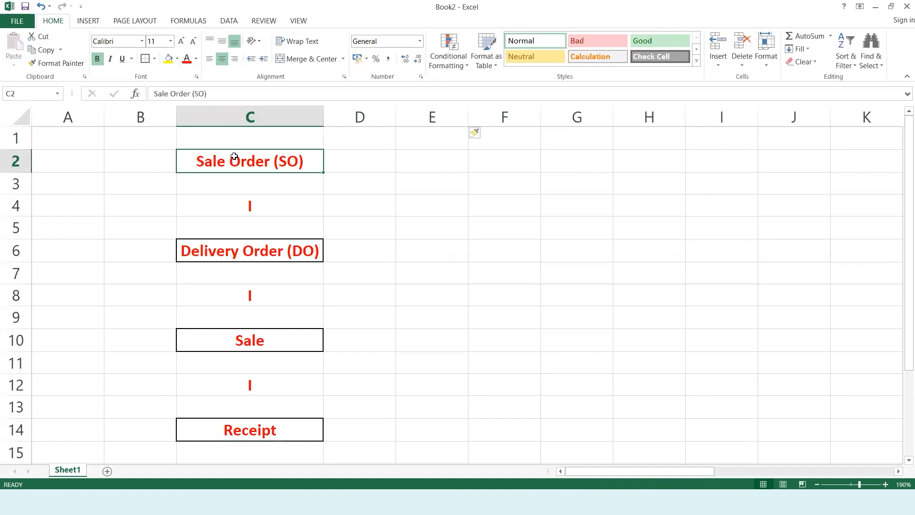
pyautogui.click(271, 340)
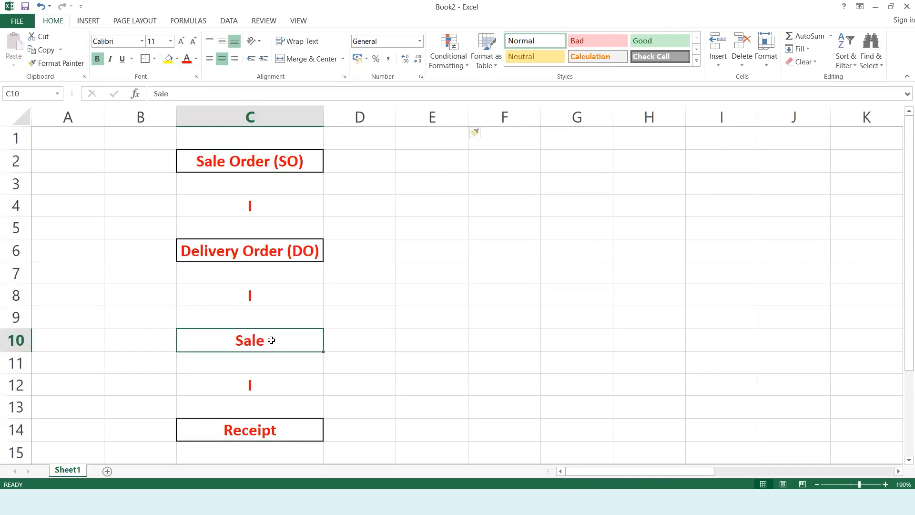
pyautogui.click(256, 431)
pyautogui.click(380, 311)
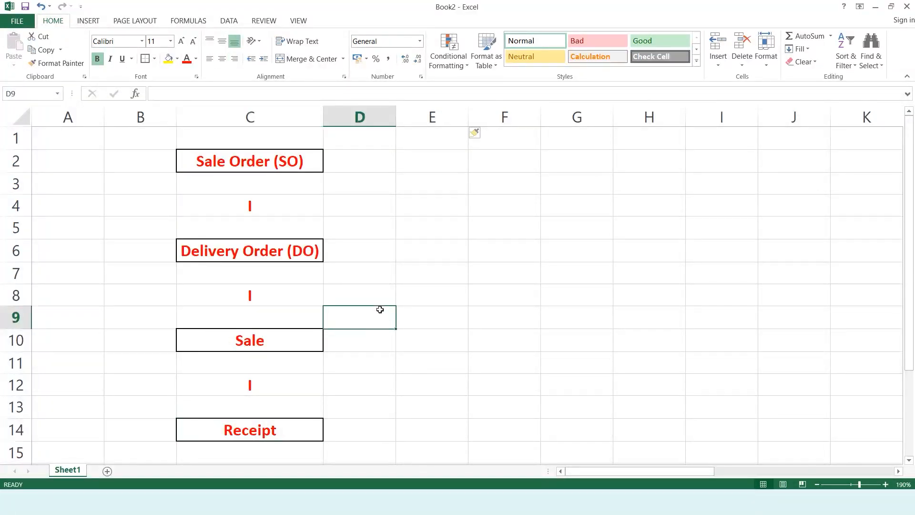
# - Step right through the flows in columns M, Q and U, then back to column A
pyautogui.press('Right')
pyautogui.press('Right')
pyautogui.press('Right')
pyautogui.press('Right')
pyautogui.press('Right')
pyautogui.press('Right')
pyautogui.press('Right')
pyautogui.press('Right')
pyautogui.press('Right')
pyautogui.press('Right')
pyautogui.press('Right')
pyautogui.press('Right')
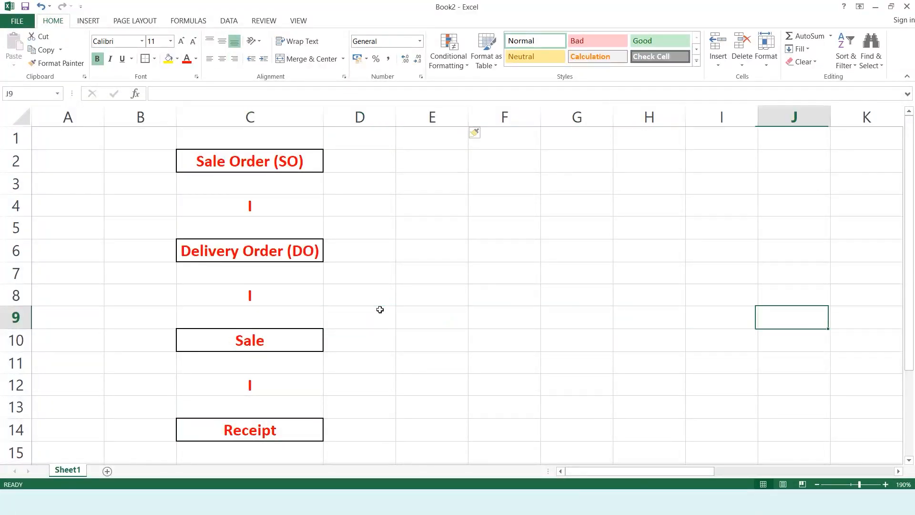
pyautogui.press('Right')
pyautogui.press('Right')
pyautogui.press('Right')
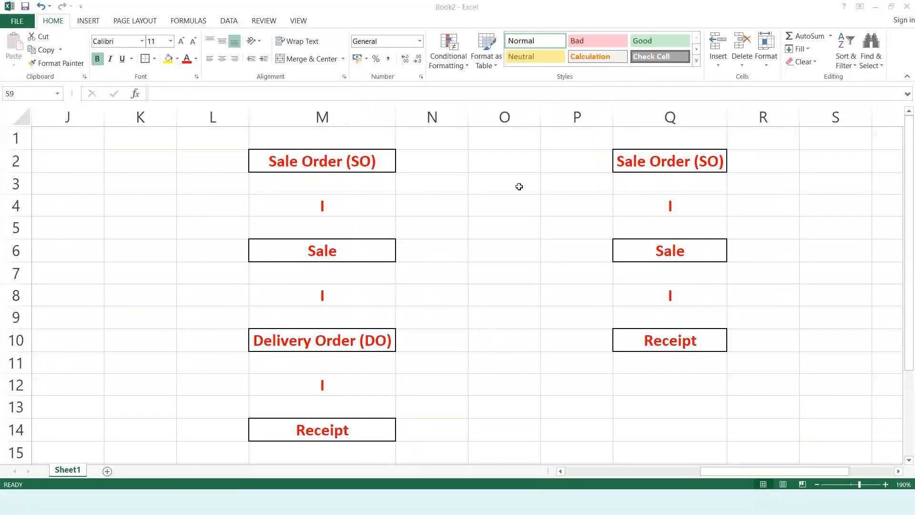
pyautogui.press('Right')
pyautogui.press('Right')
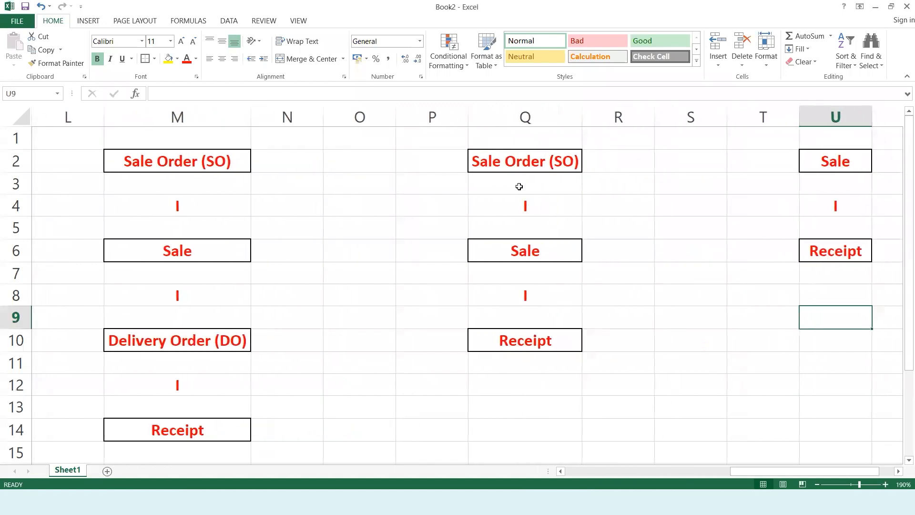
pyautogui.press('Right')
pyautogui.press('Right')
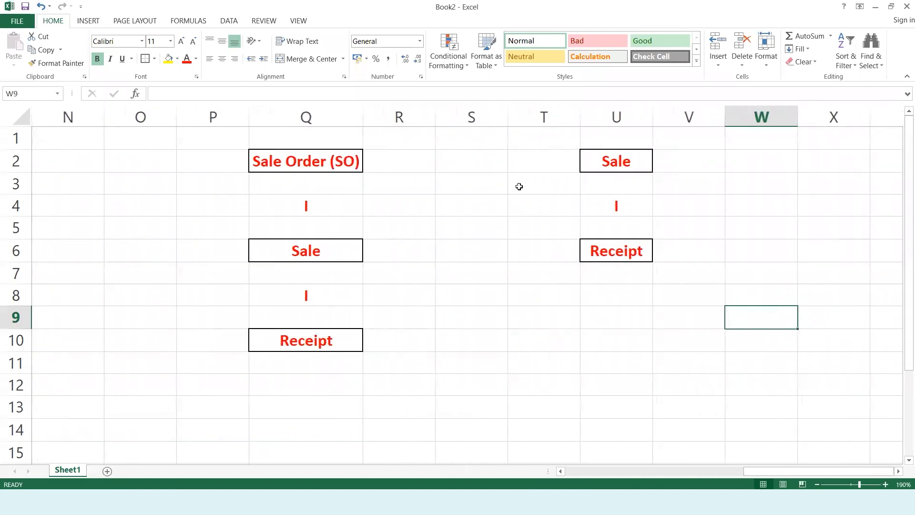
pyautogui.press('Left')
pyautogui.press('Left')
pyautogui.press('Left')
pyautogui.press('Left')
pyautogui.press('Left')
pyautogui.press('Left')
pyautogui.press('Left')
pyautogui.press('Left')
pyautogui.press('Left')
pyautogui.press('Left')
pyautogui.press('Left')
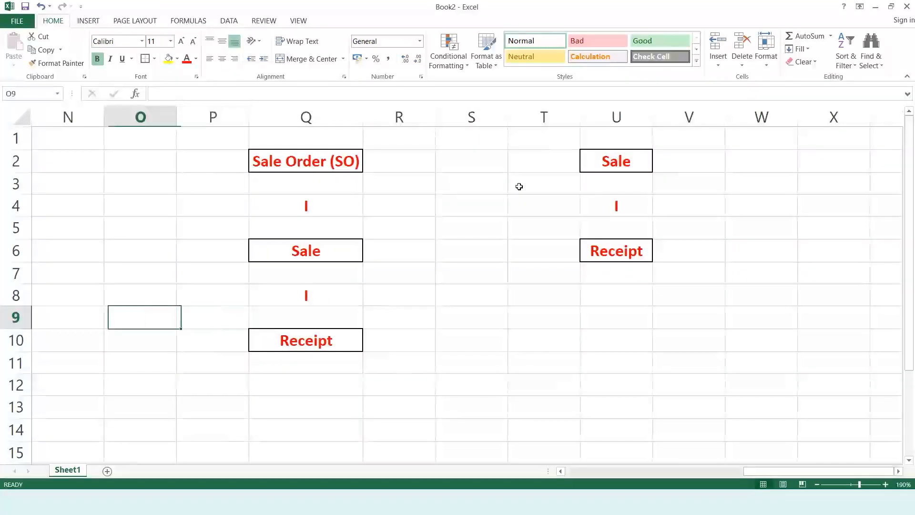
pyautogui.press('Left')
pyautogui.press('Left')
pyautogui.press('Left')
pyautogui.press('Left')
pyautogui.press('Left')
pyautogui.press('Left')
pyautogui.press('Left')
pyautogui.press('Left')
pyautogui.press('Left')
pyautogui.press('Left')
pyautogui.press('Left')
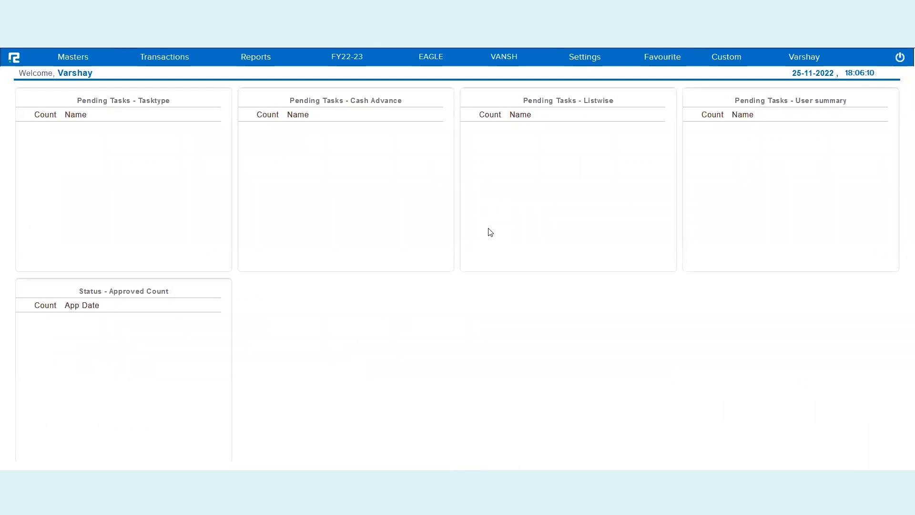
# - Open Settings > Configuration, highlight the enabled Inventory feature and show its inventory options
pyautogui.click(590, 65)
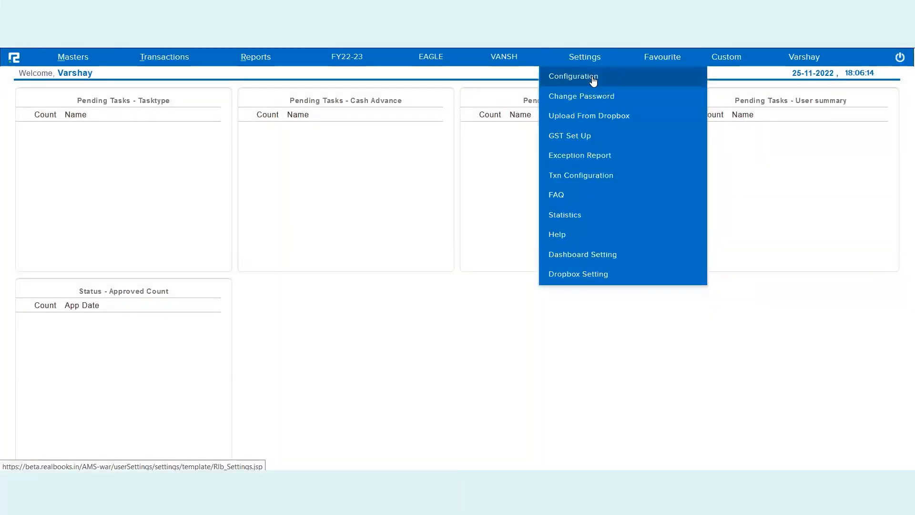
pyautogui.click(592, 79)
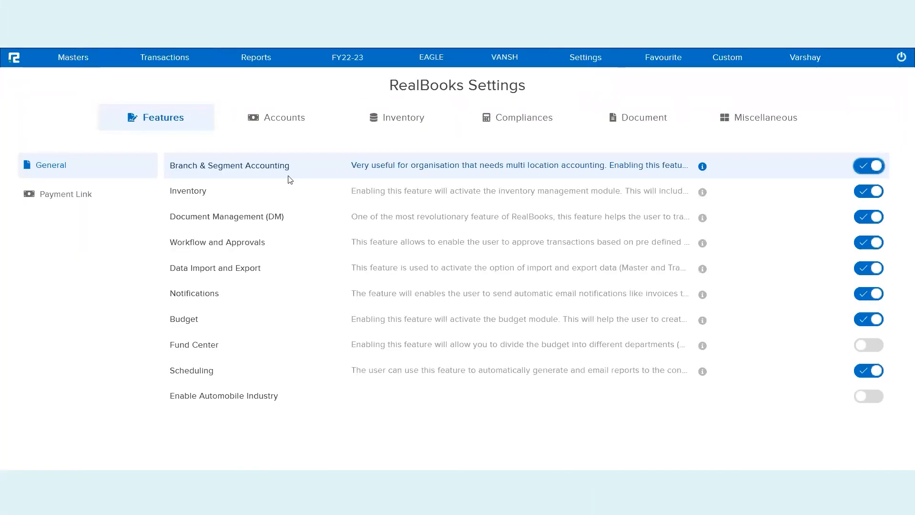
pyautogui.doubleClick(201, 194)
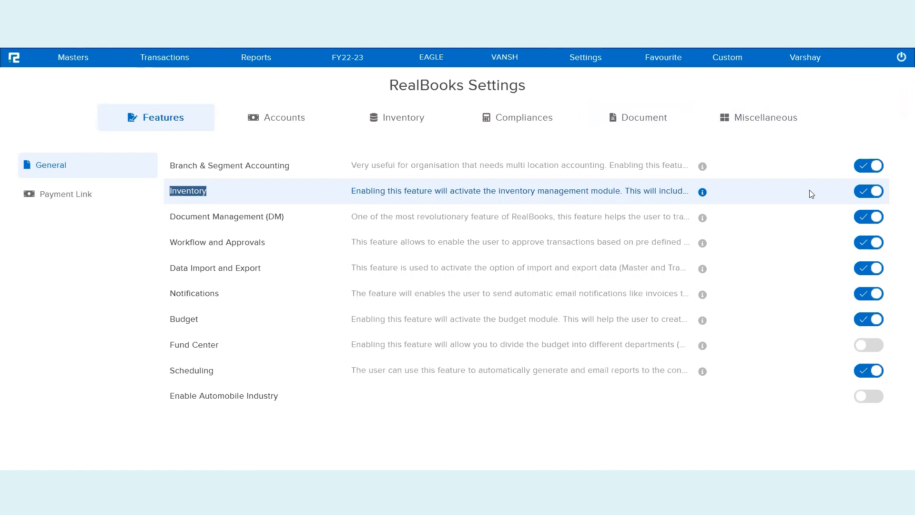
pyautogui.click(390, 134)
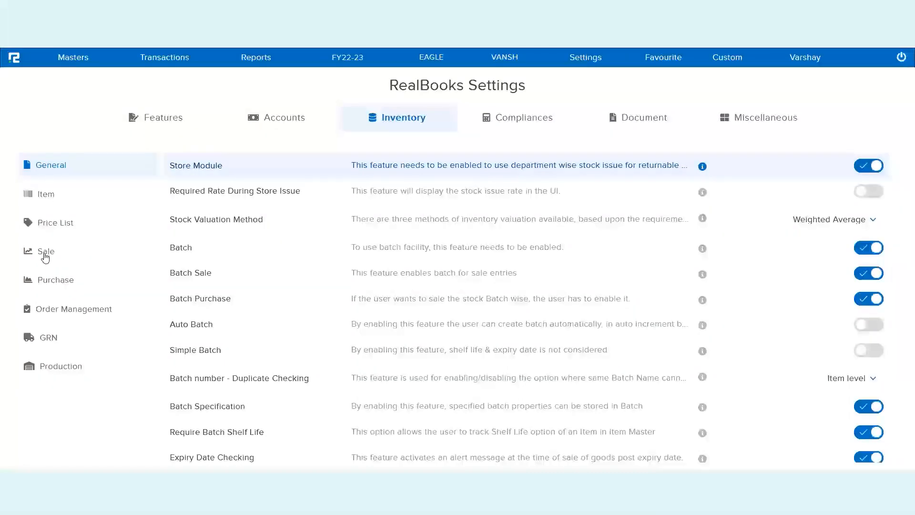
# - Review Sale, Purchase and Order Management settings, confirming Sale Order and Delivery Order are enabled, then go to Miscellaneous
pyautogui.click(45, 257)
pyautogui.click(65, 288)
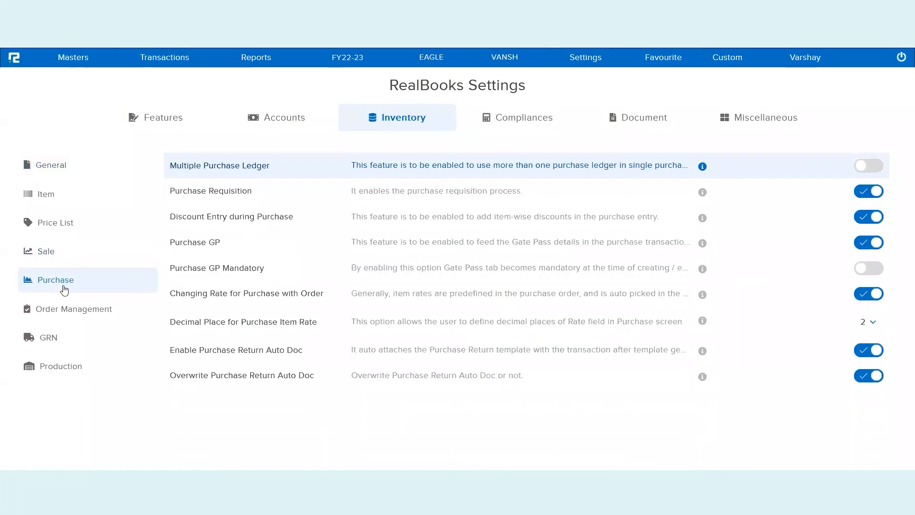
pyautogui.click(59, 317)
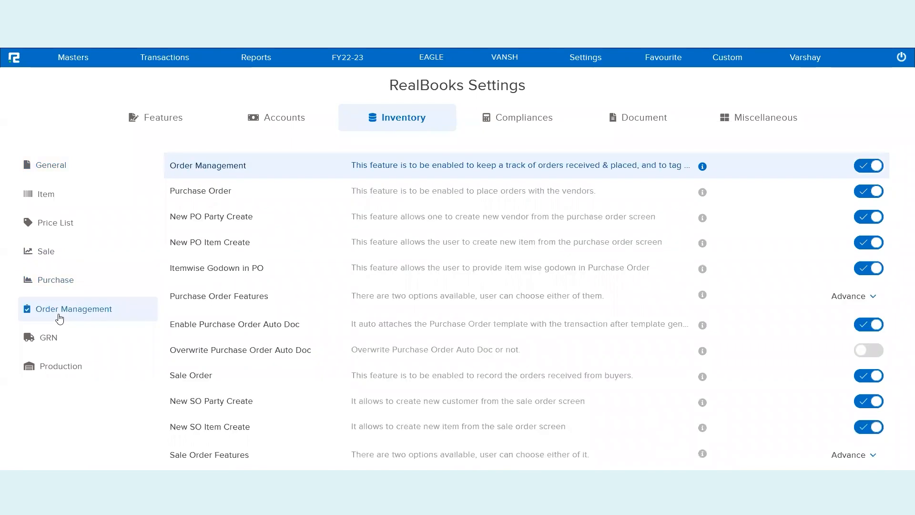
pyautogui.scroll(-1, 204, 315)
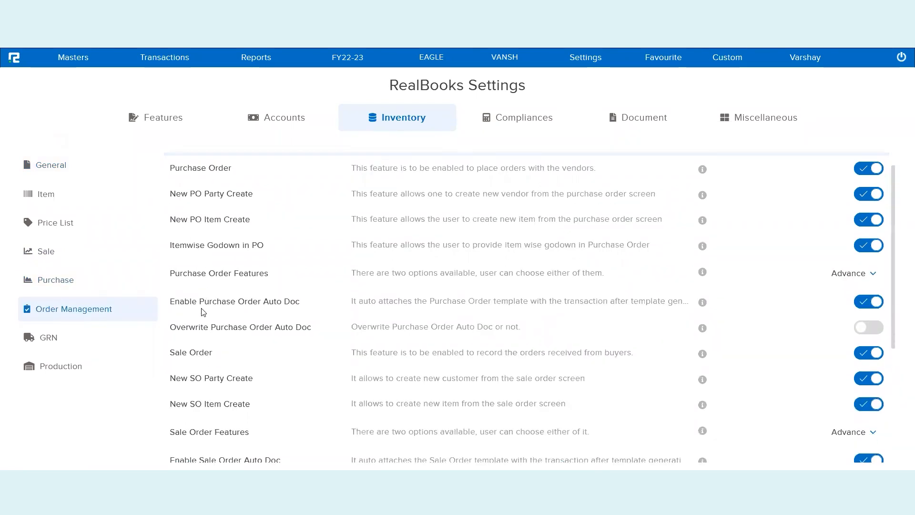
pyautogui.tripleClick(201, 353)
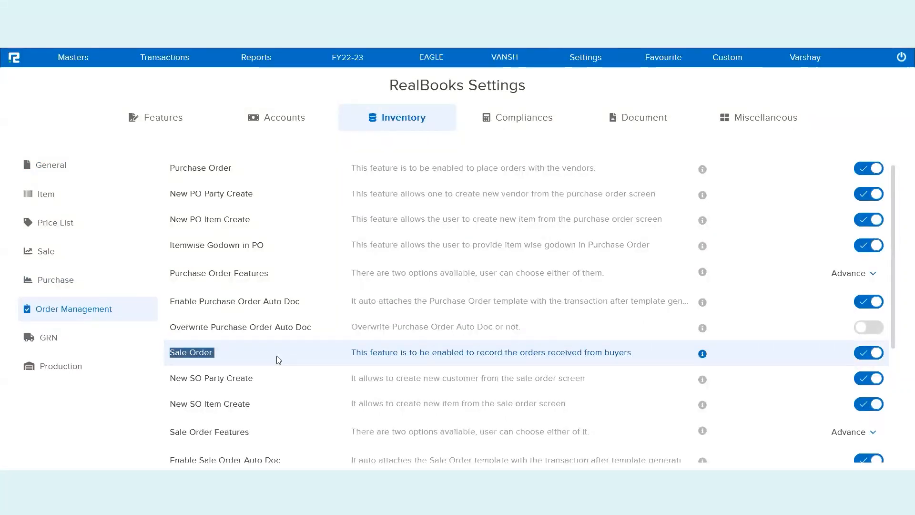
pyautogui.scroll(-8, 279, 360)
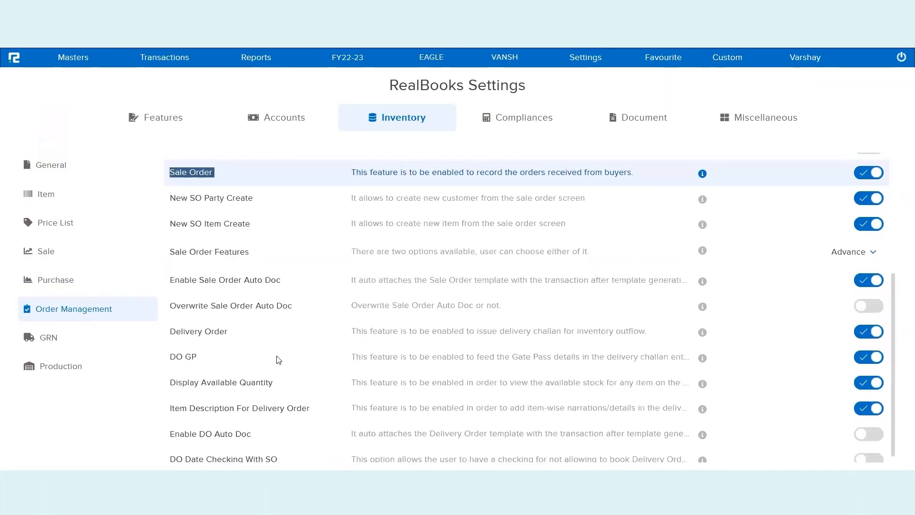
pyautogui.tripleClick(209, 332)
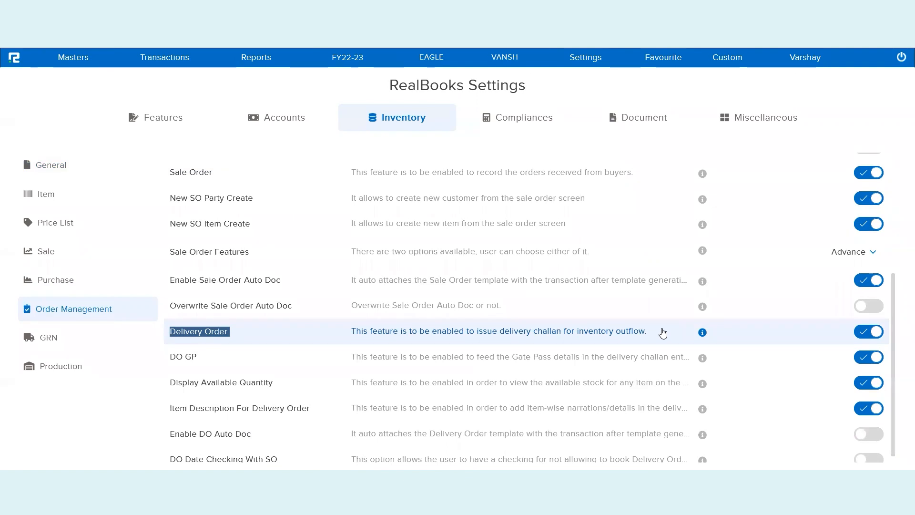
pyautogui.click(779, 123)
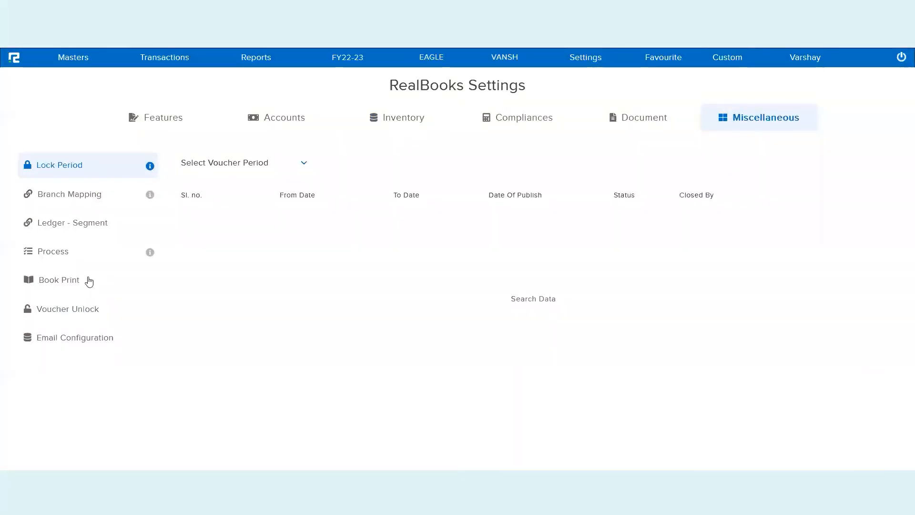
# - List the Order To Receive processes and start creating a new process
pyautogui.click(73, 259)
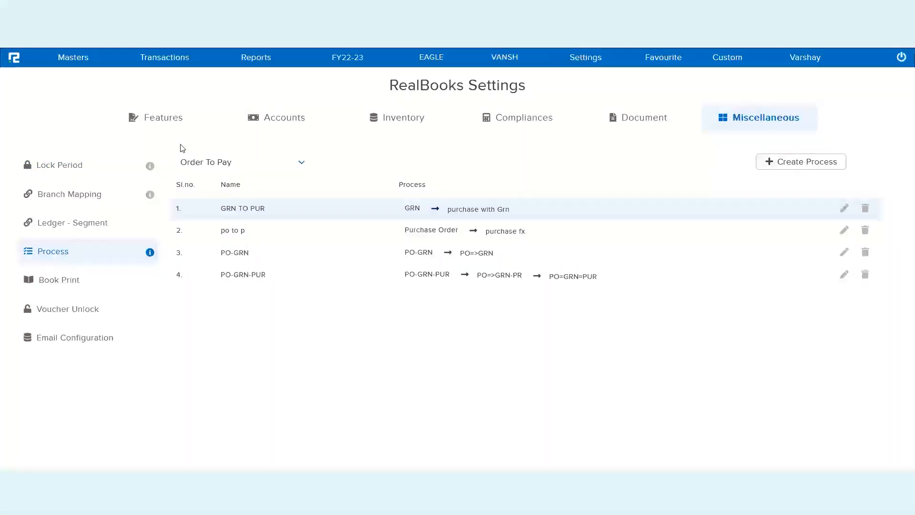
pyautogui.click(218, 163)
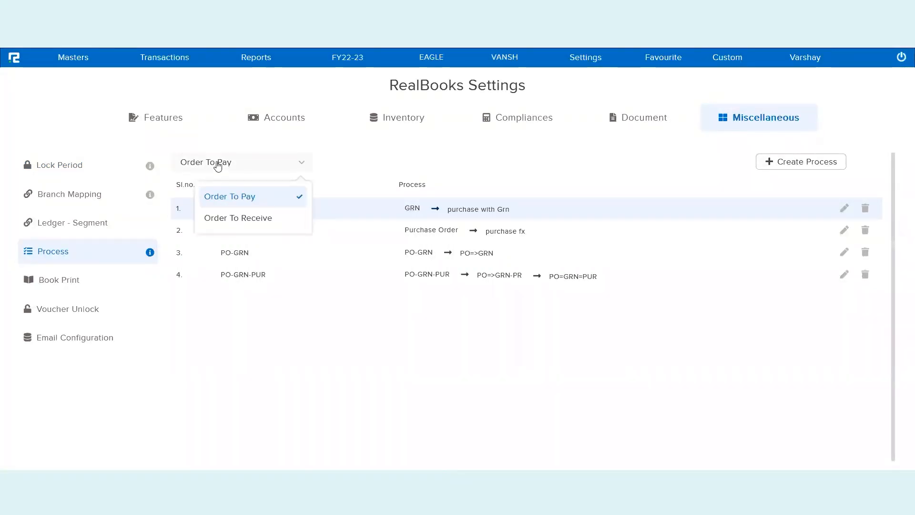
pyautogui.click(255, 224)
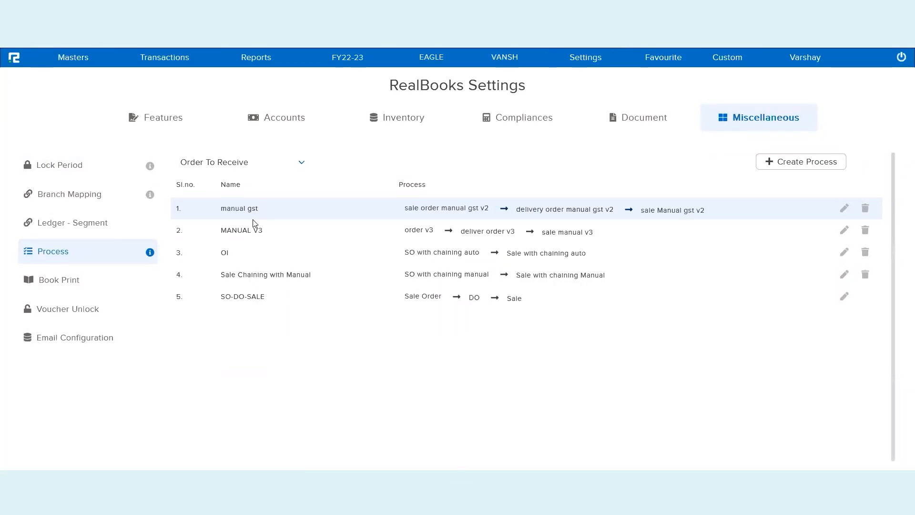
pyautogui.click(807, 163)
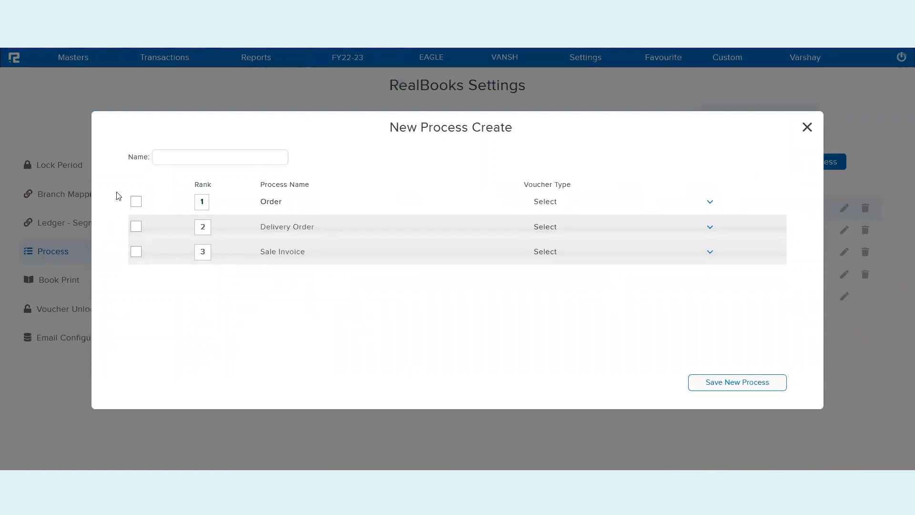
# - Include the Order, Delivery Order and Sale Invoice steps with voucher types SO1, DO1 and Sale1
pyautogui.click(137, 202)
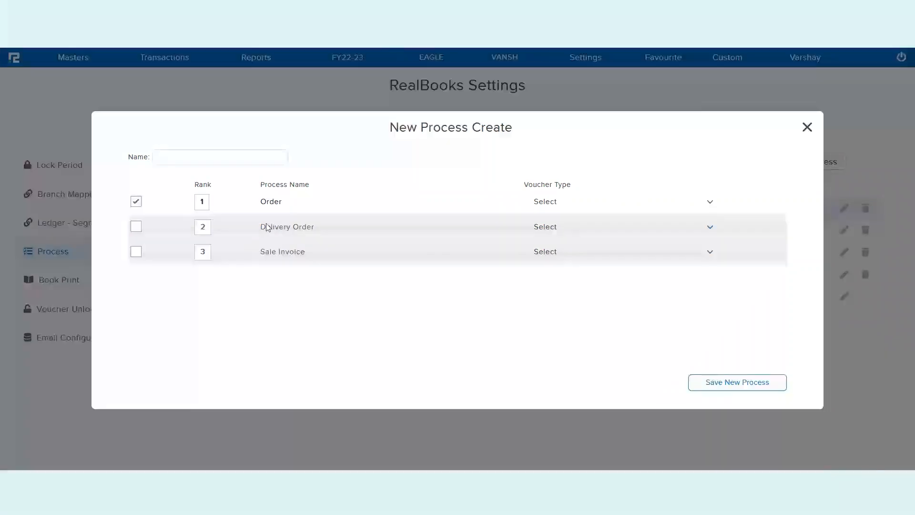
pyautogui.click(628, 205)
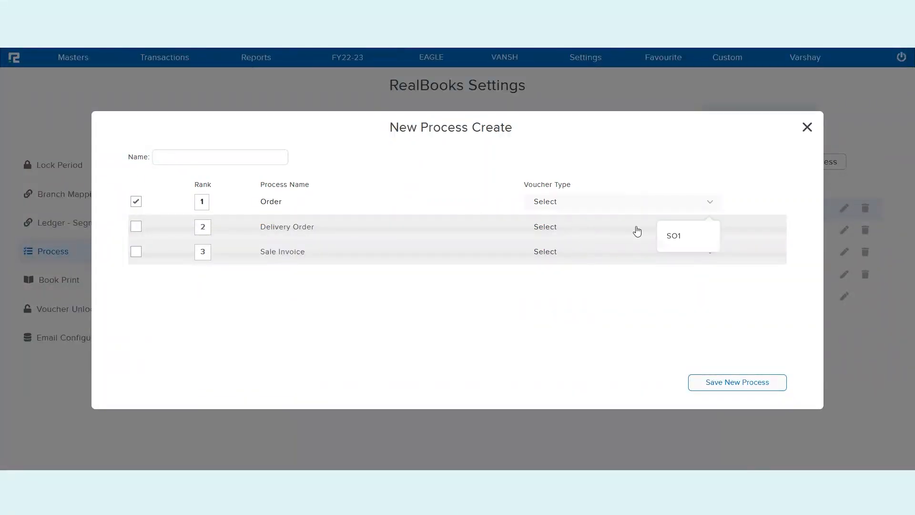
pyautogui.click(674, 237)
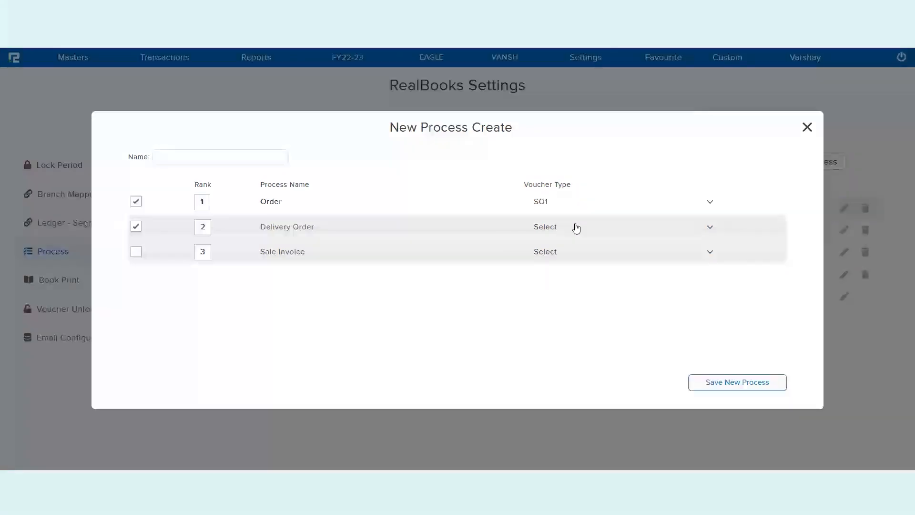
pyautogui.click(574, 227)
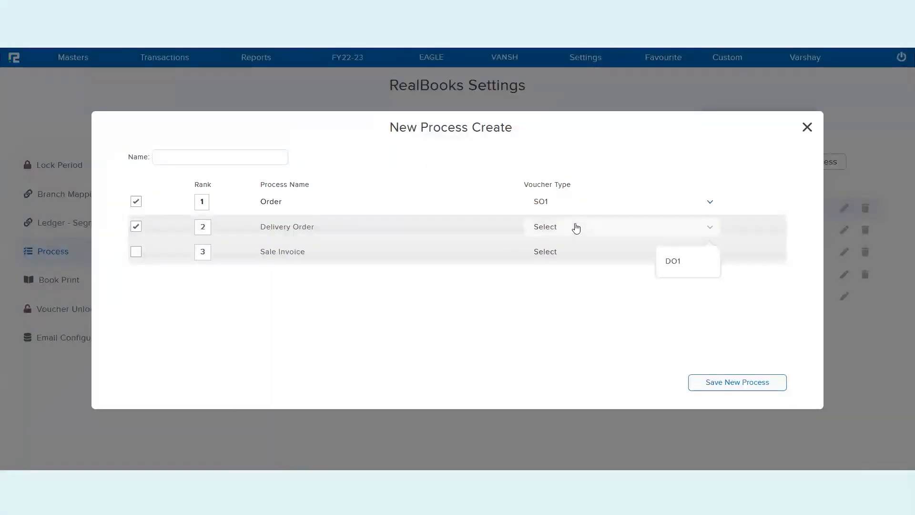
pyautogui.click(674, 264)
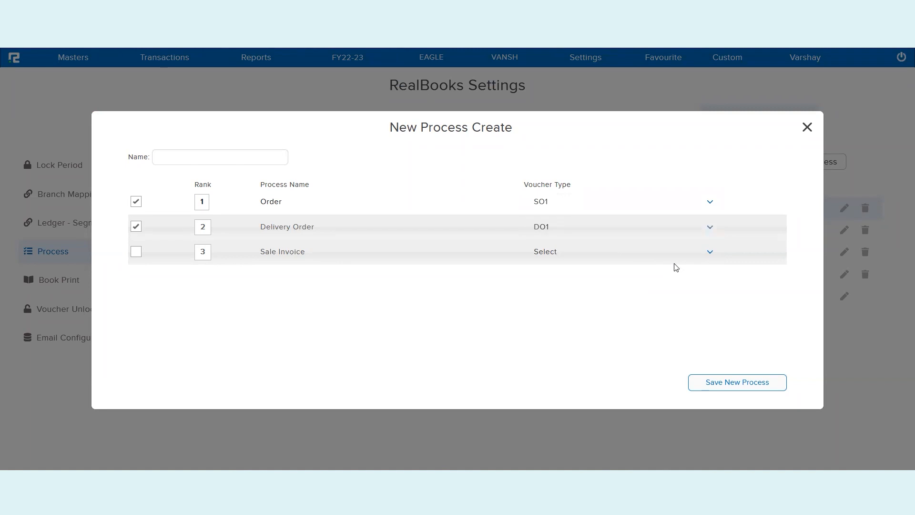
pyautogui.click(136, 251)
pyautogui.click(591, 251)
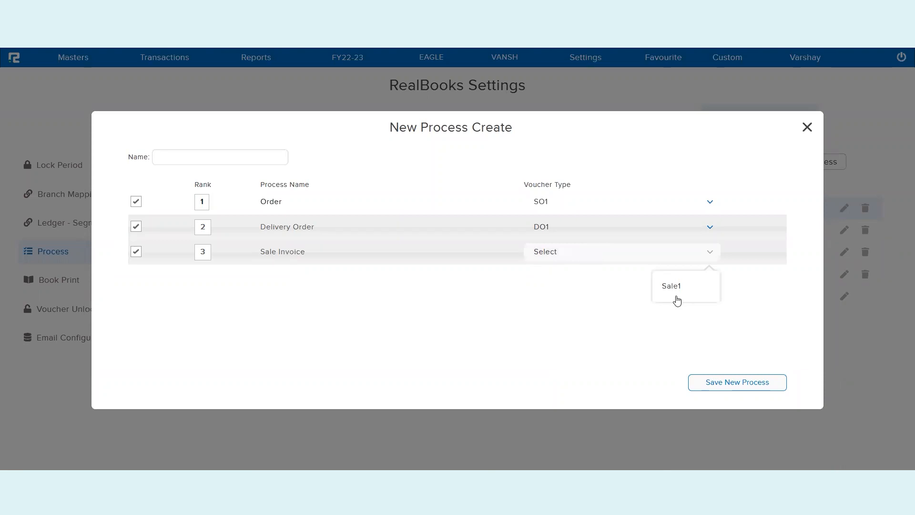
pyautogui.click(673, 288)
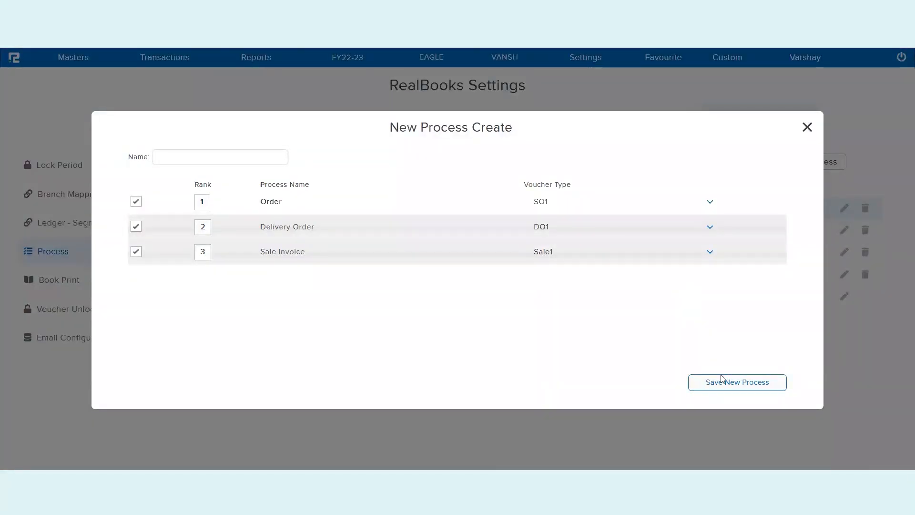
# - Name the process 'Sale Cycle Session' and save it
pyautogui.click(745, 391)
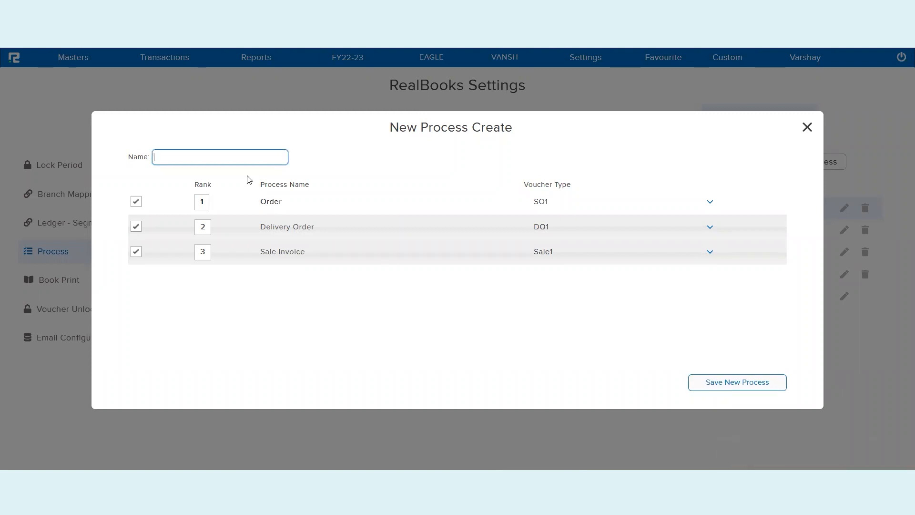
pyautogui.write('Sal')
pyautogui.write('e Cycle Session')
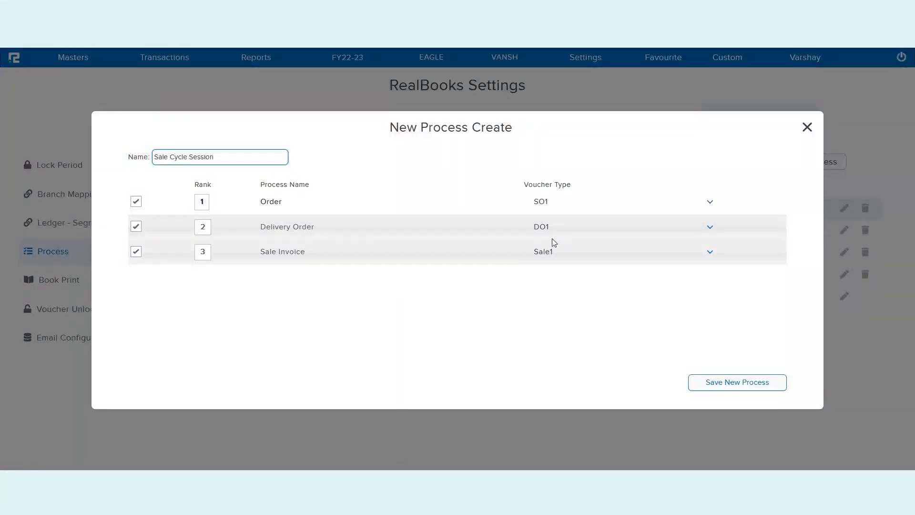
pyautogui.click(715, 383)
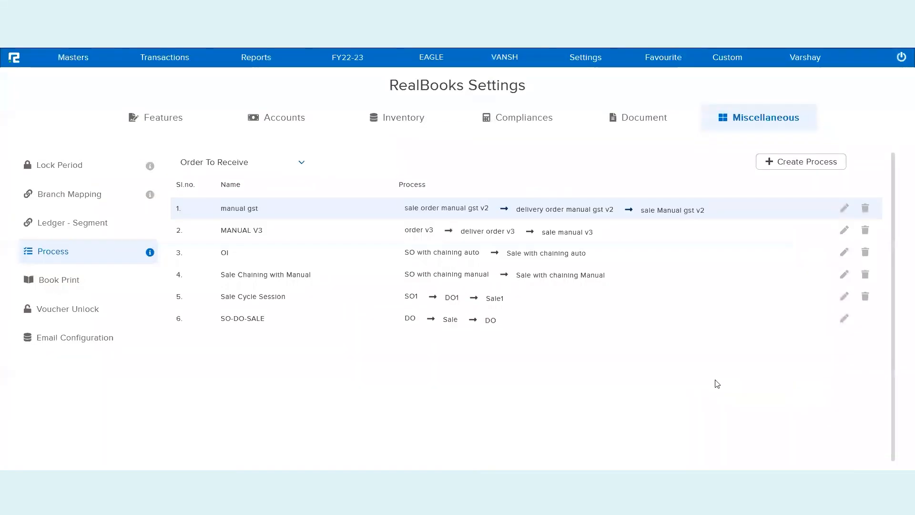
# - Highlight the SO-DO-SALE process chain and its Sale step in the process list
pyautogui.tripleClick(483, 323)
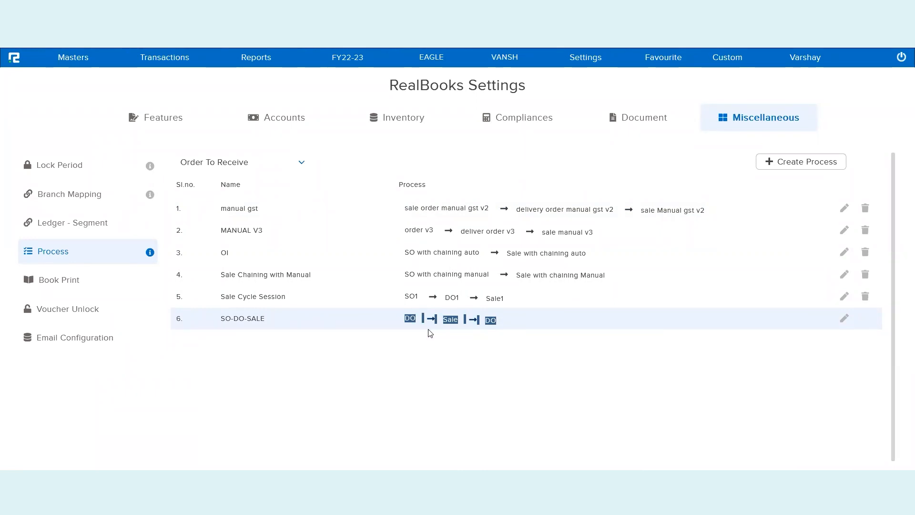
pyautogui.doubleClick(450, 320)
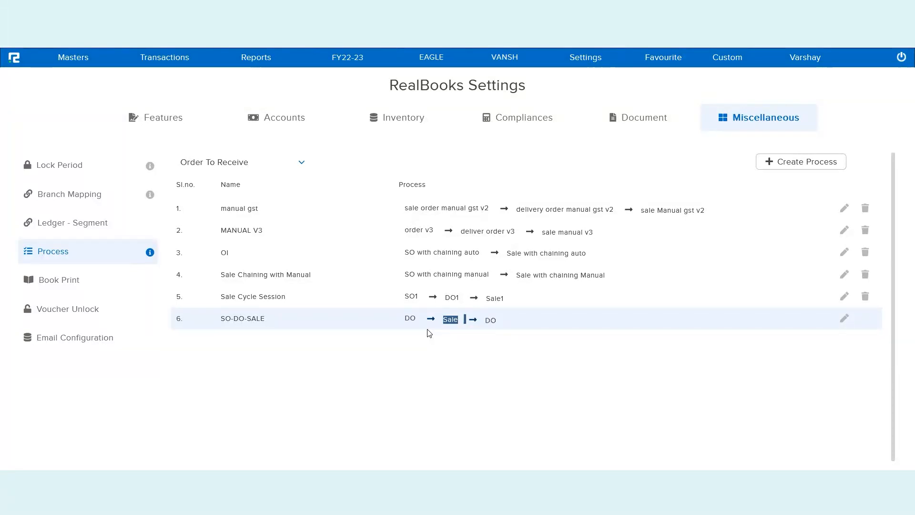
pyautogui.click(692, 305)
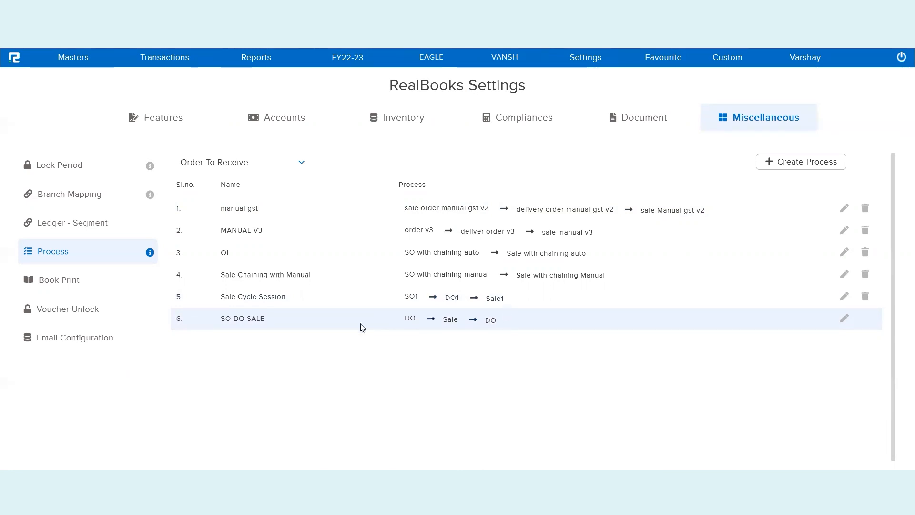
# - Expand Transactions > Inventory > Sale Cycle in the top menu
pyautogui.click(171, 60)
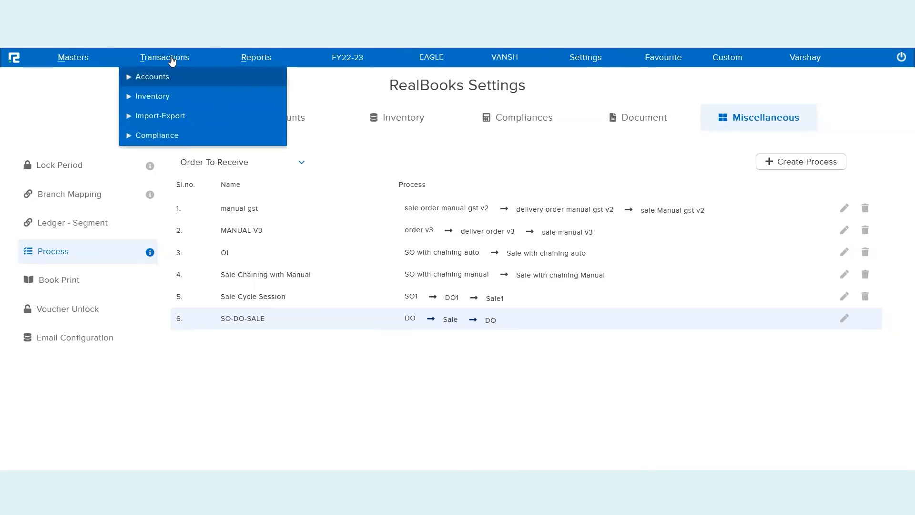
pyautogui.click(162, 97)
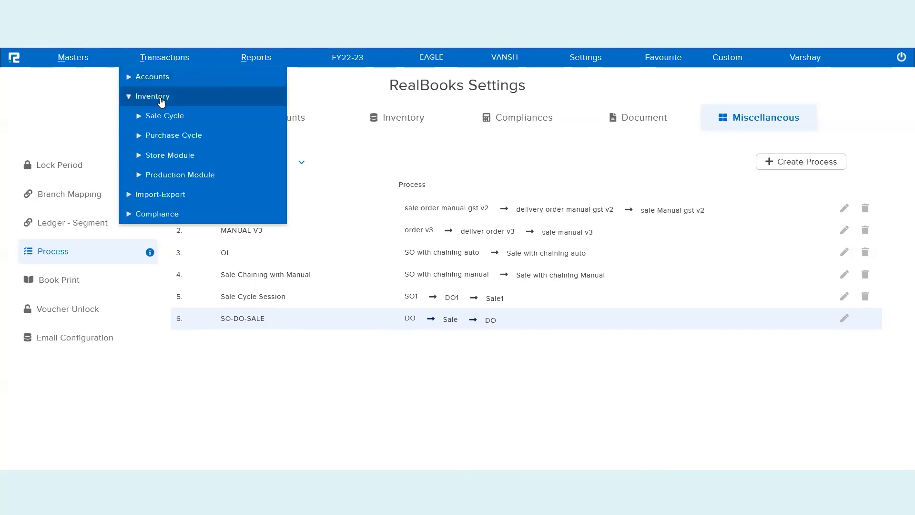
pyautogui.click(168, 118)
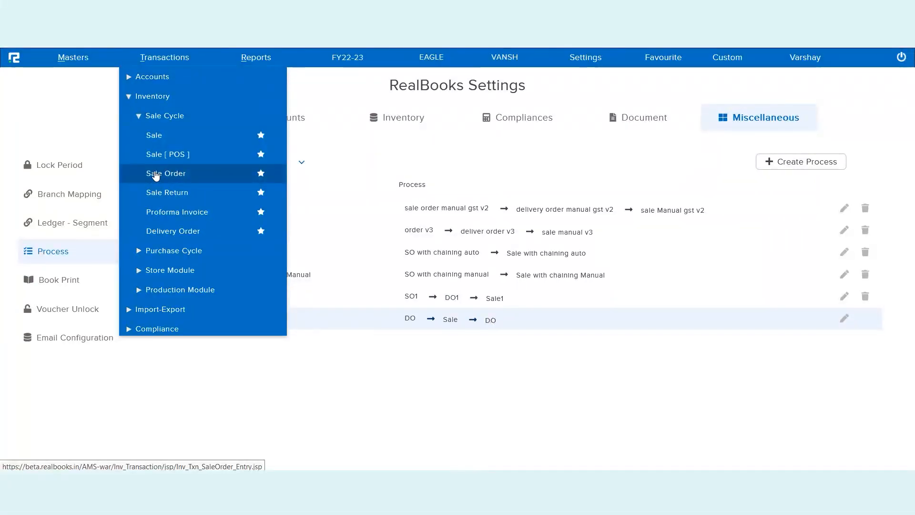
# - Choose Sale Order under Transactions > Inventory > Sale Cycle to get a blank order form
pyautogui.click(156, 174)
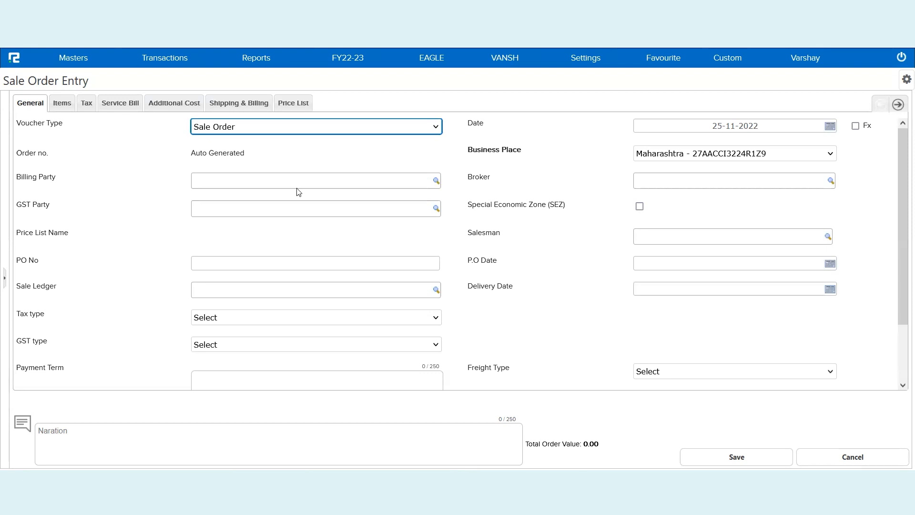
# - Select ZOMATO LTD as the sale order's billing party
pyautogui.click(248, 180)
pyautogui.write('zoma')
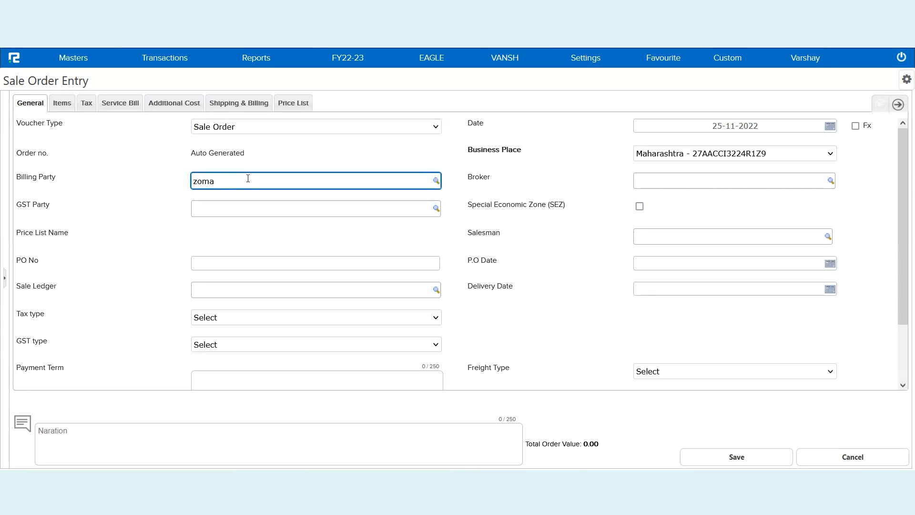
pyautogui.click(236, 197)
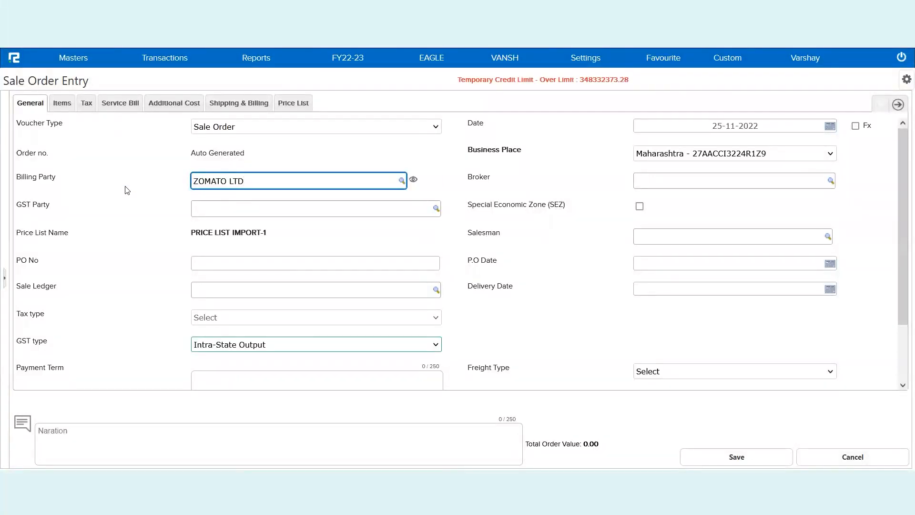
# - Add Fossil Watches, quantity 40 at rate 9870, on the Items tab
pyautogui.click(68, 110)
pyautogui.click(167, 148)
pyautogui.write('fossi')
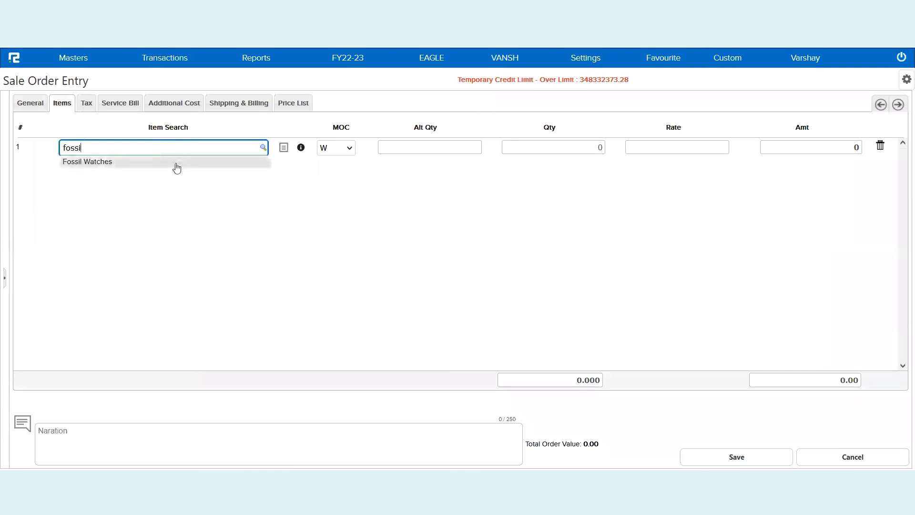
pyautogui.click(176, 167)
pyautogui.click(541, 151)
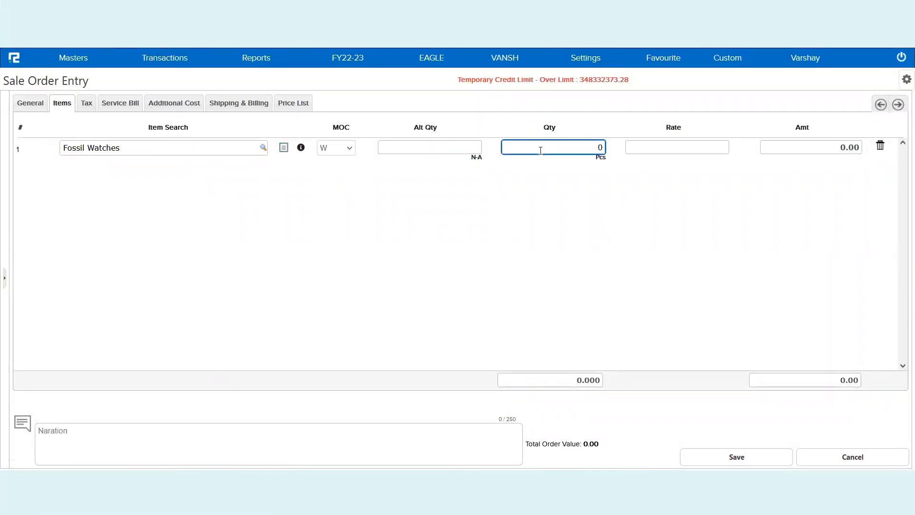
pyautogui.write('4')
pyautogui.press('Tab')
pyautogui.write('9870')
pyautogui.press('Return')
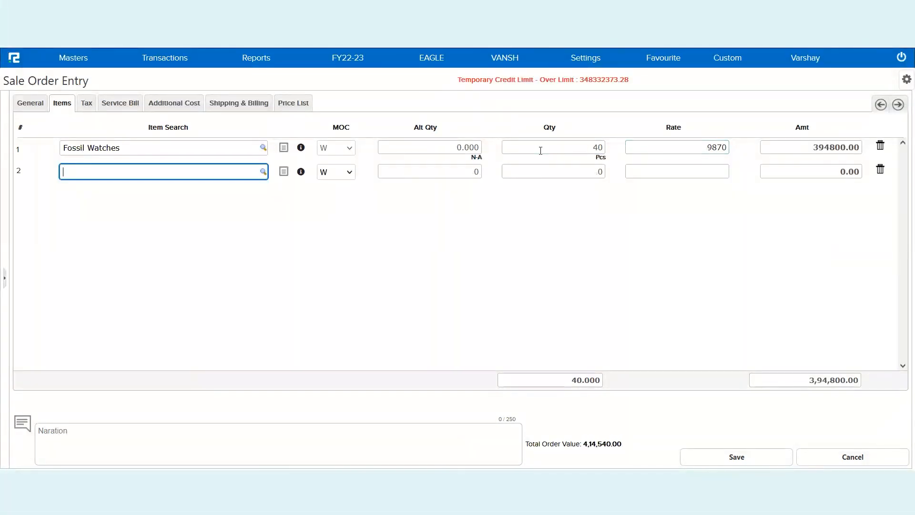
# - Add a second line of 50 Fastrack Watches at rate 12000
pyautogui.write('fast')
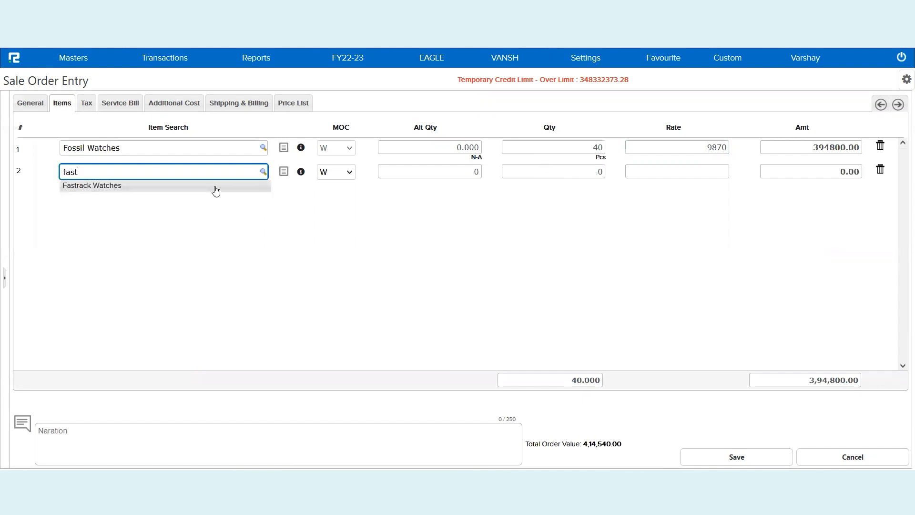
pyautogui.click(216, 187)
pyautogui.click(586, 171)
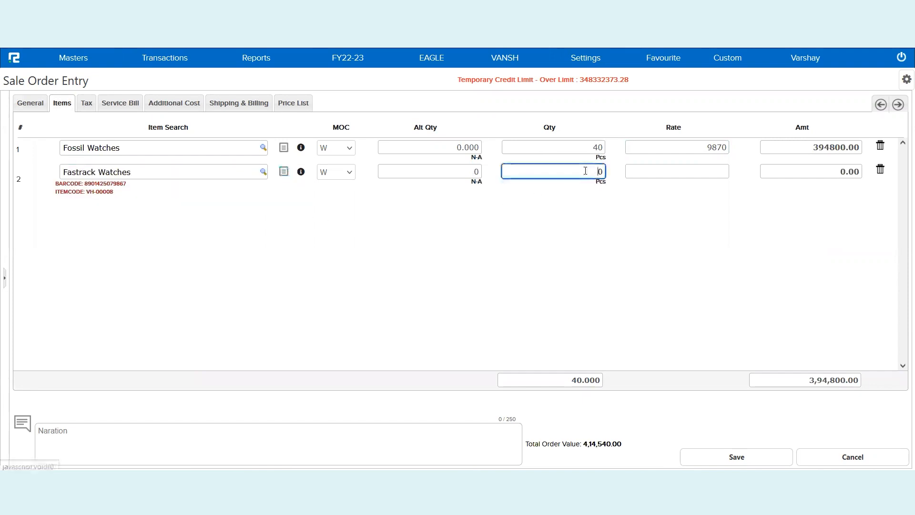
pyautogui.write('50')
pyautogui.press('Tab')
pyautogui.write('12000')
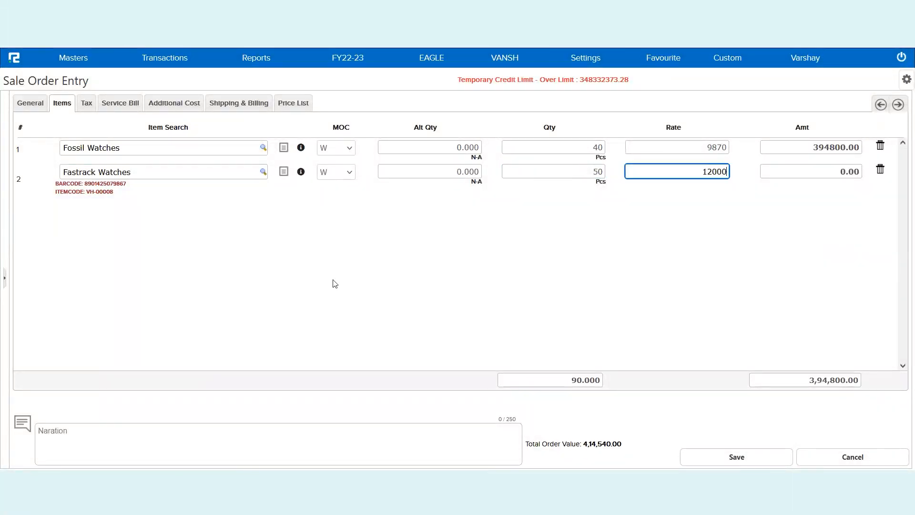
# - Add the narration 'Test Session entry', review the CGST/SGST breakdown, and save the order
pyautogui.click(105, 440)
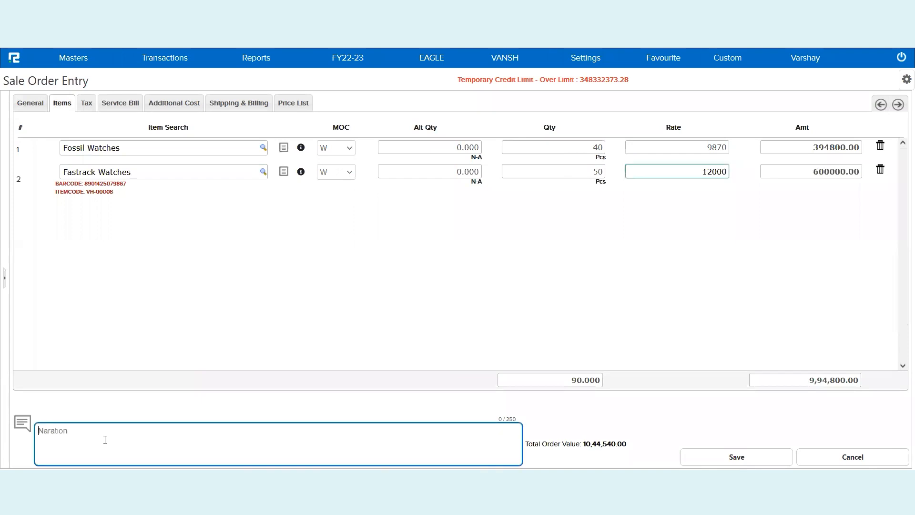
pyautogui.write('Test ')
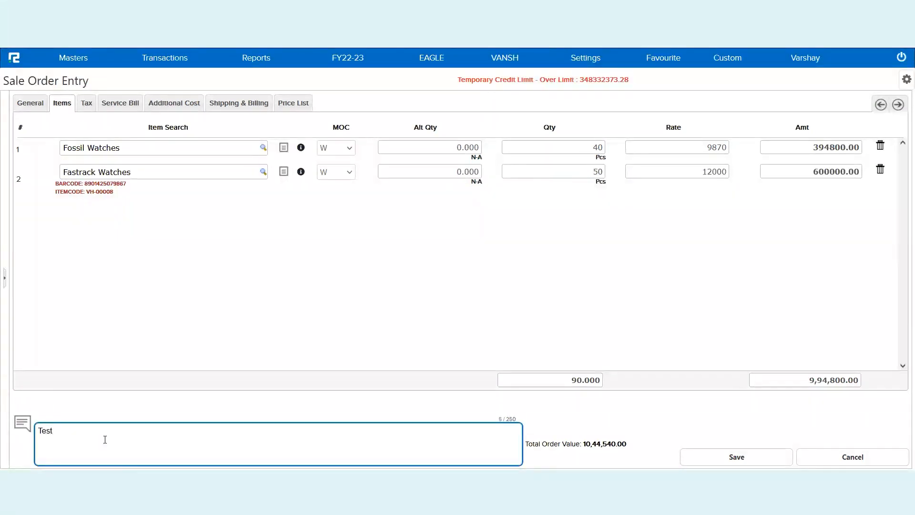
pyautogui.write('Session entry')
pyautogui.click(83, 107)
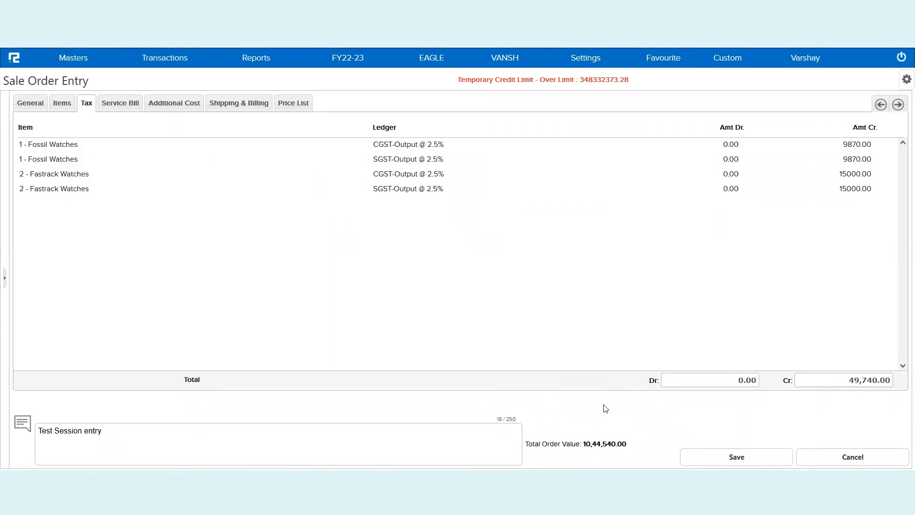
pyautogui.click(738, 457)
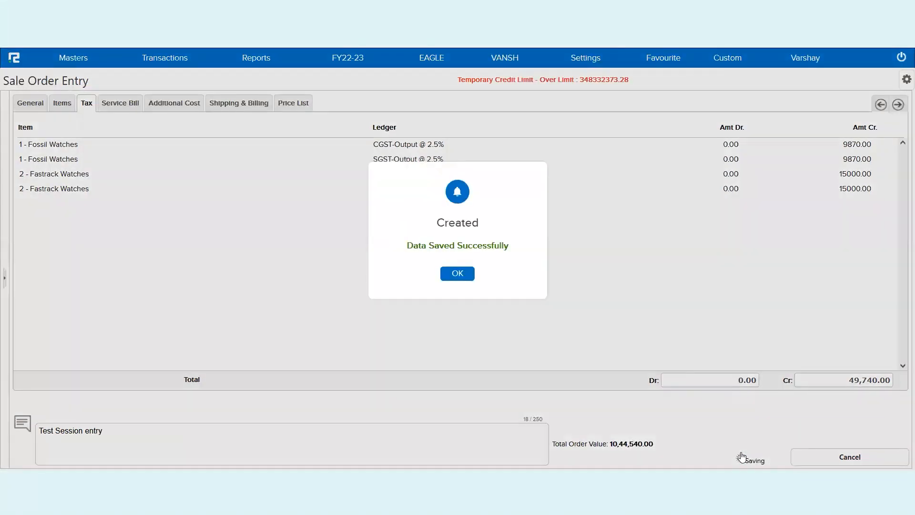
# - Generate the saved order as invoice_Template-5.pdf, review its 9,94,800.00 taxable value, then close it
pyautogui.click(458, 274)
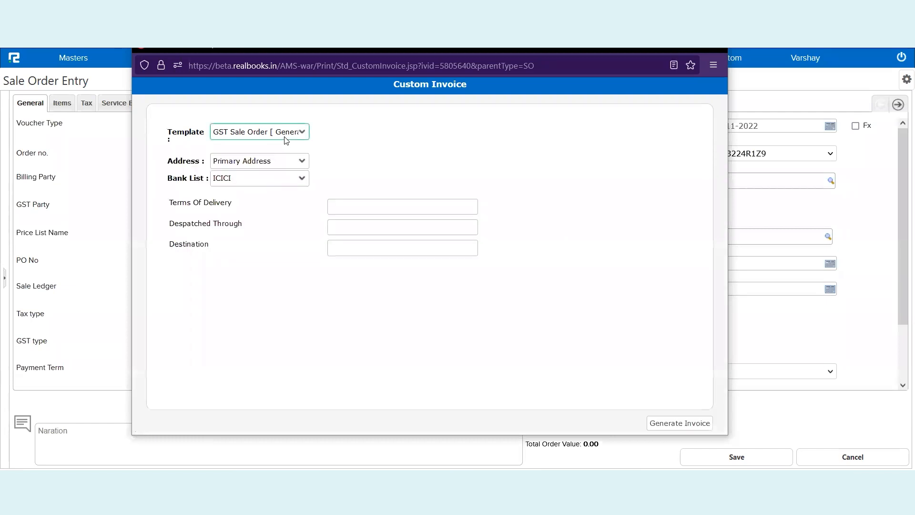
pyautogui.click(681, 424)
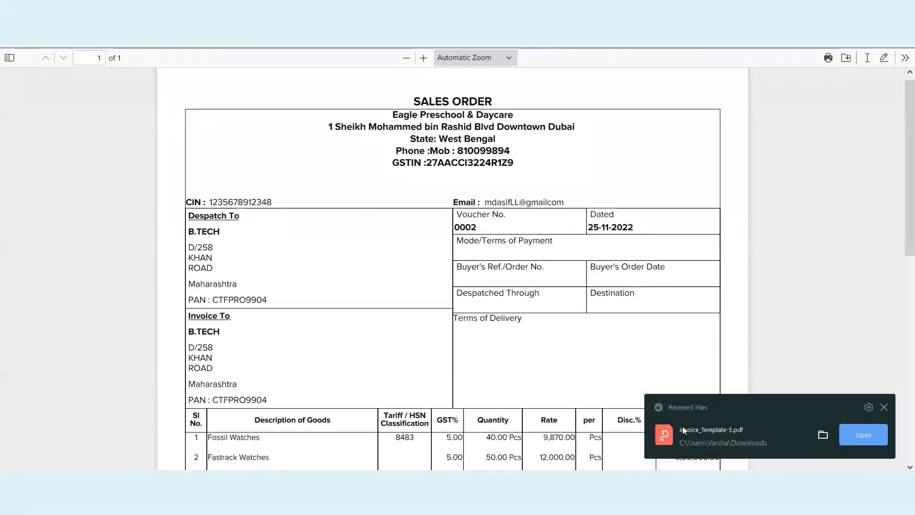
pyautogui.scroll(-4, 460, 364)
pyautogui.scroll(-4, 460, 364)
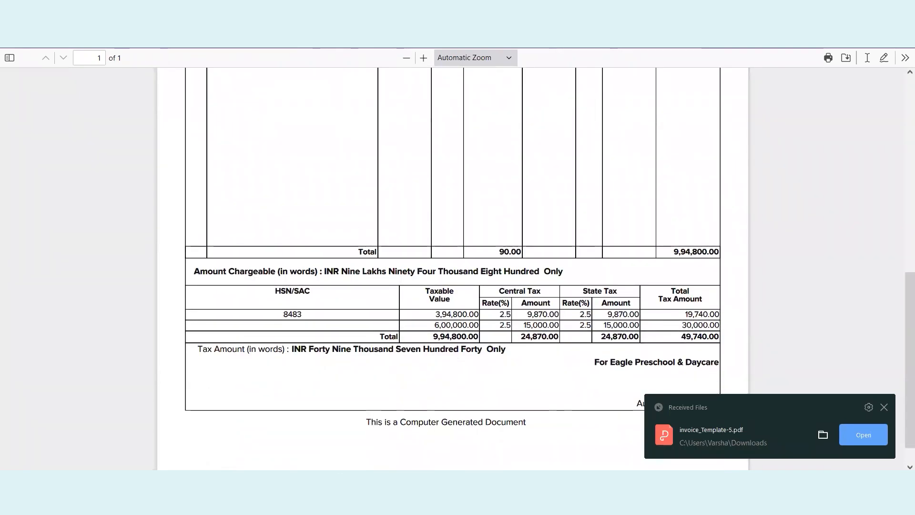
pyautogui.hotkey('ctrl', 'w')
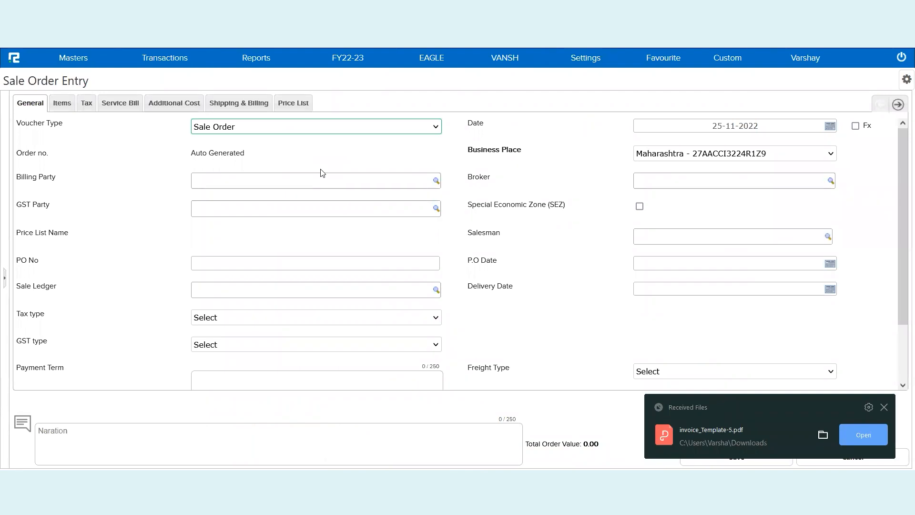
# - Bill ZOMATO LTD for 80 Fossil Watches at rate 9870 in a new sale order
pyautogui.click(242, 181)
pyautogui.write('zoma')
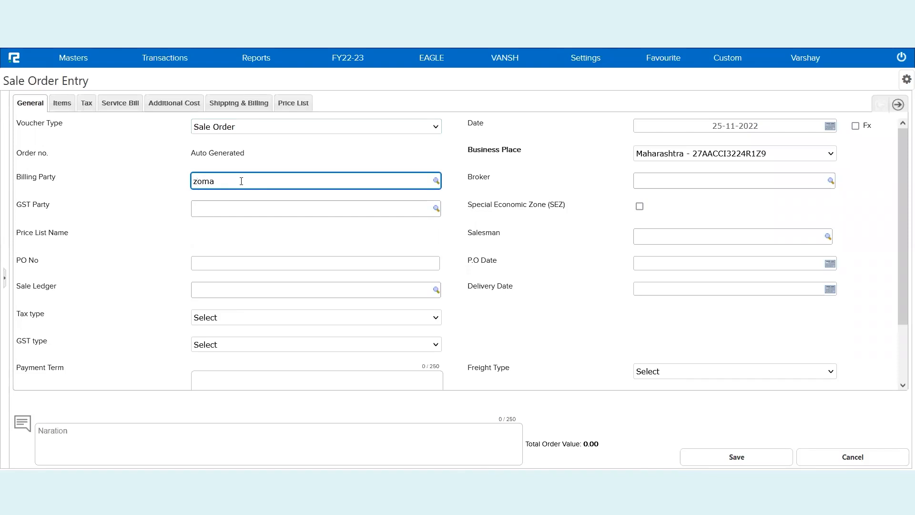
pyautogui.click(214, 196)
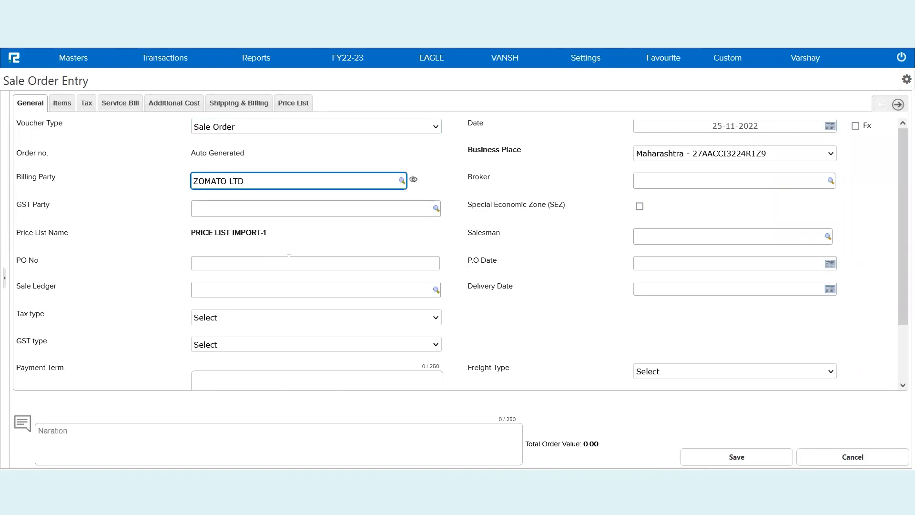
pyautogui.click(73, 106)
pyautogui.click(156, 147)
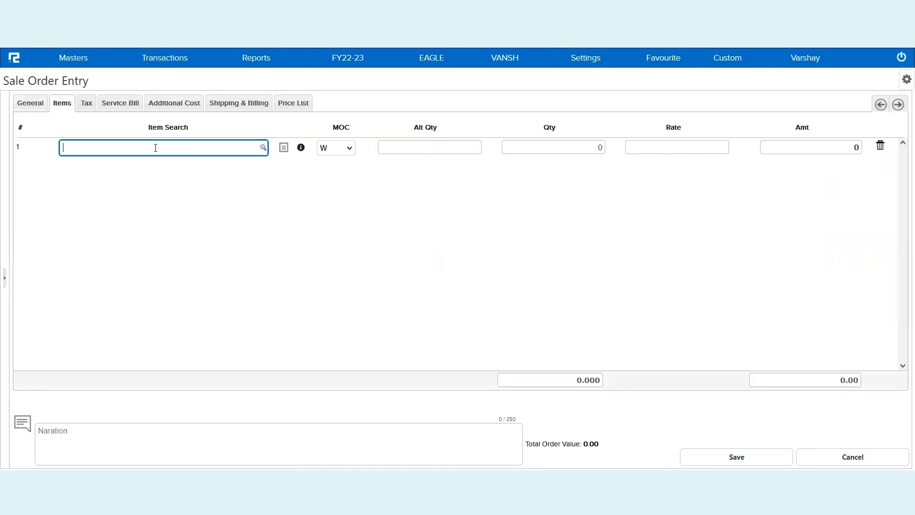
pyautogui.write('fossi')
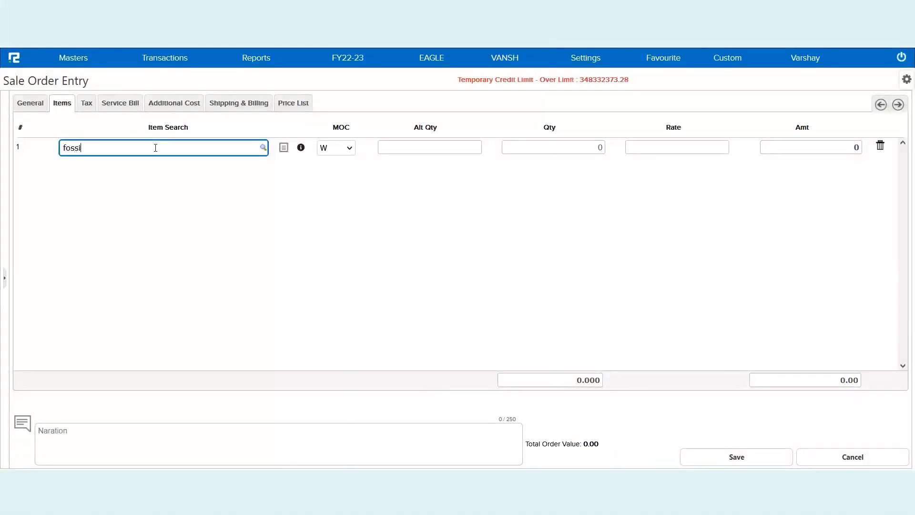
pyautogui.click(165, 165)
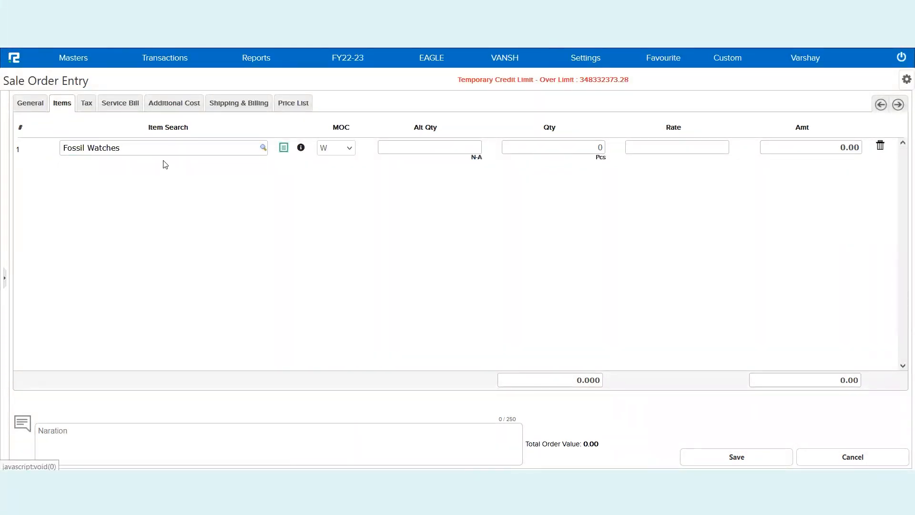
pyautogui.click(568, 150)
pyautogui.write('8')
pyautogui.press('Tab')
pyautogui.write('9870')
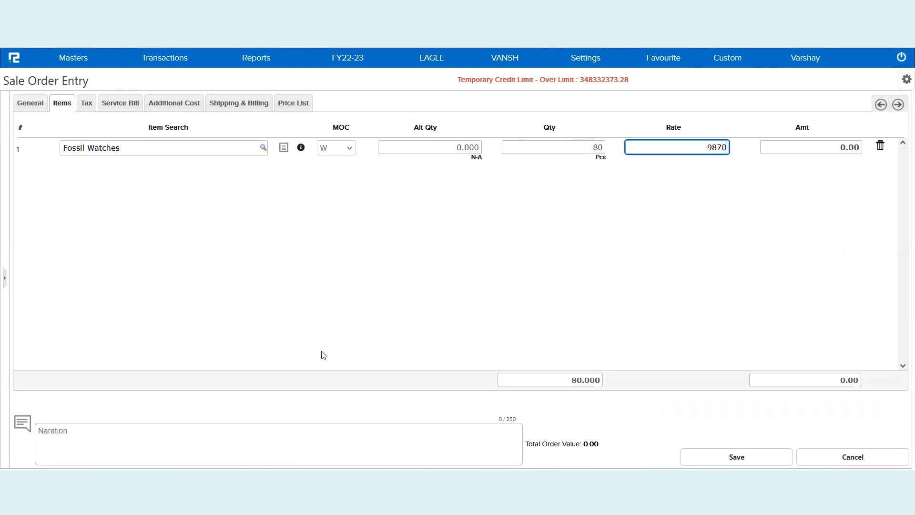
# - Add the narration 'Session entry', save the order and acknowledge the confirmation
pyautogui.click(411, 447)
pyautogui.write('Session entr')
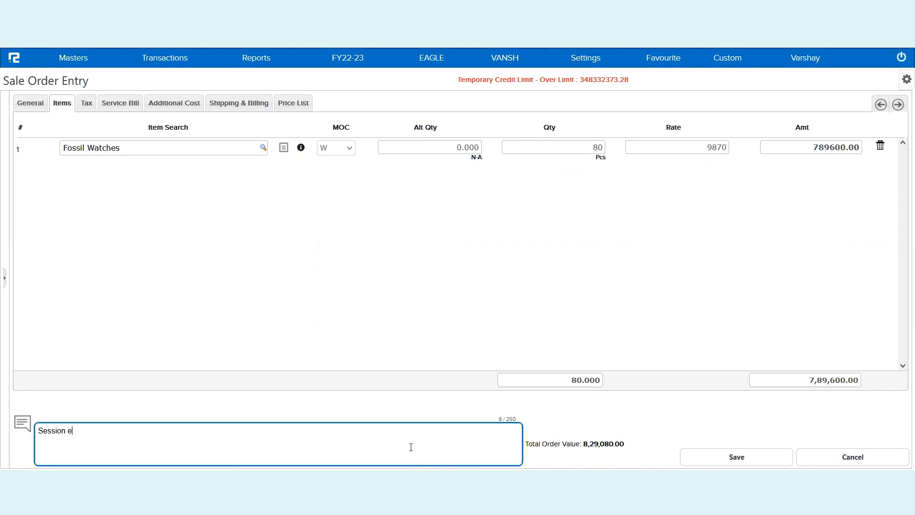
pyautogui.write('y')
pyautogui.click(742, 457)
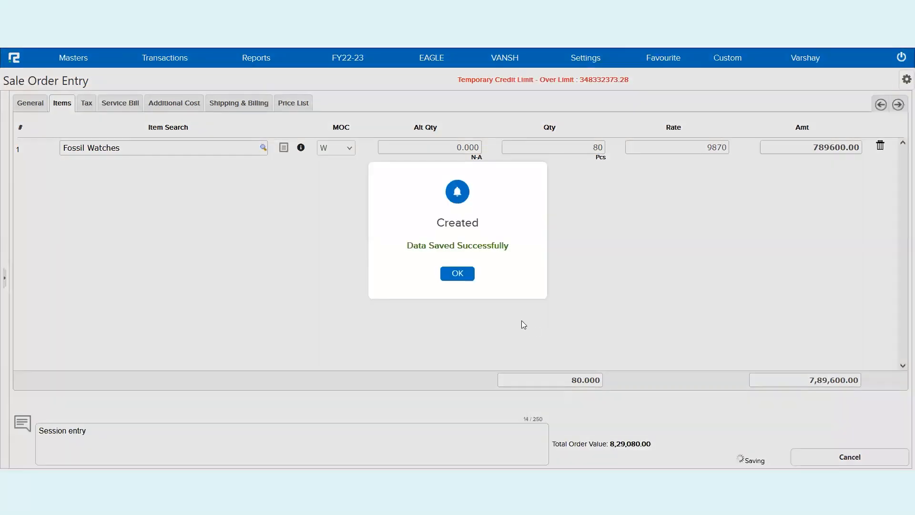
pyautogui.click(458, 274)
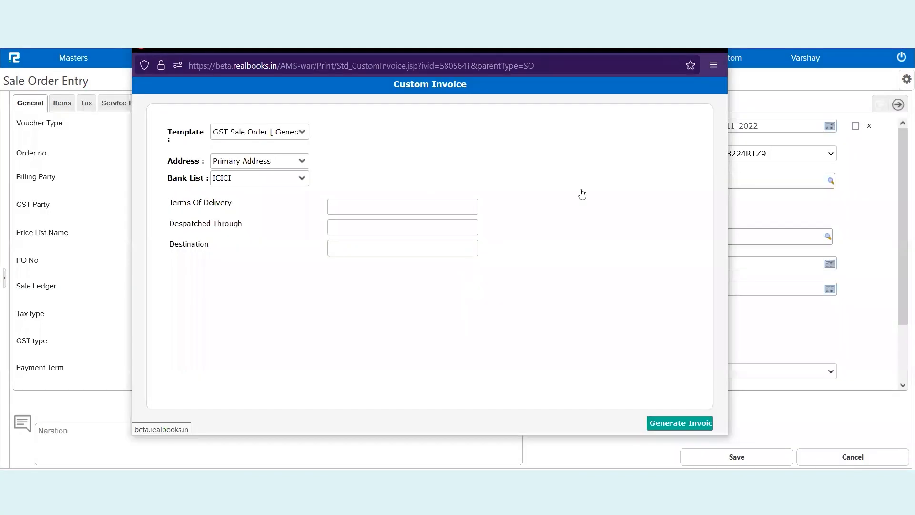
# - Dismiss the invoice print window and review the Delivery Order step in the Excel flow chart
pyautogui.click(717, 50)
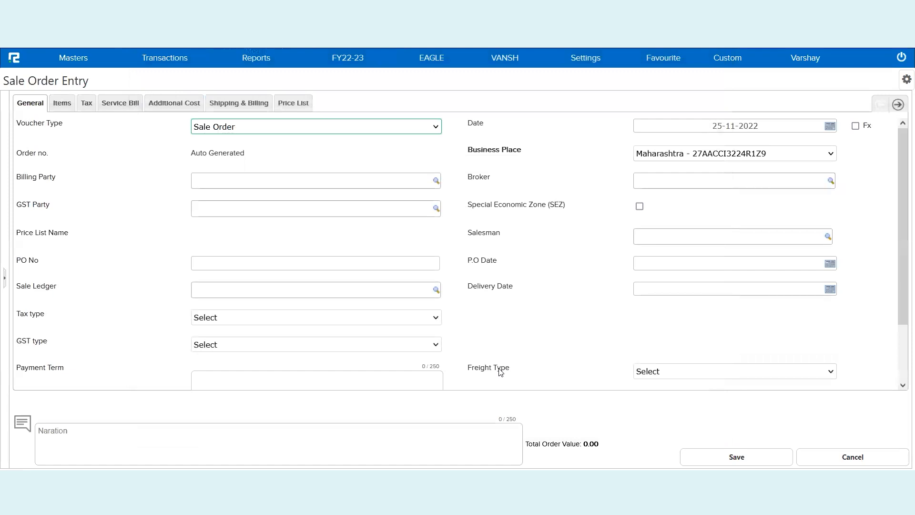
pyautogui.hotkey('alt', 'Tab')
pyautogui.click(212, 231)
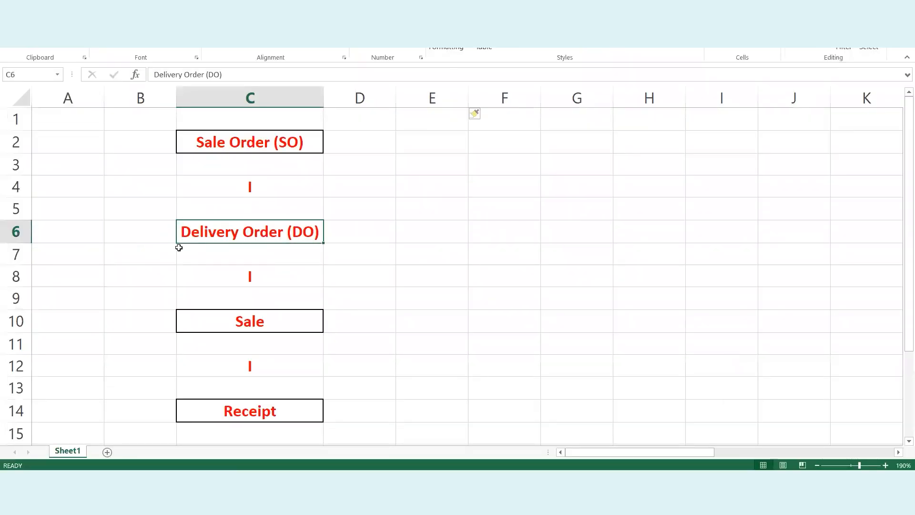
pyautogui.hotkey('alt', 'Tab')
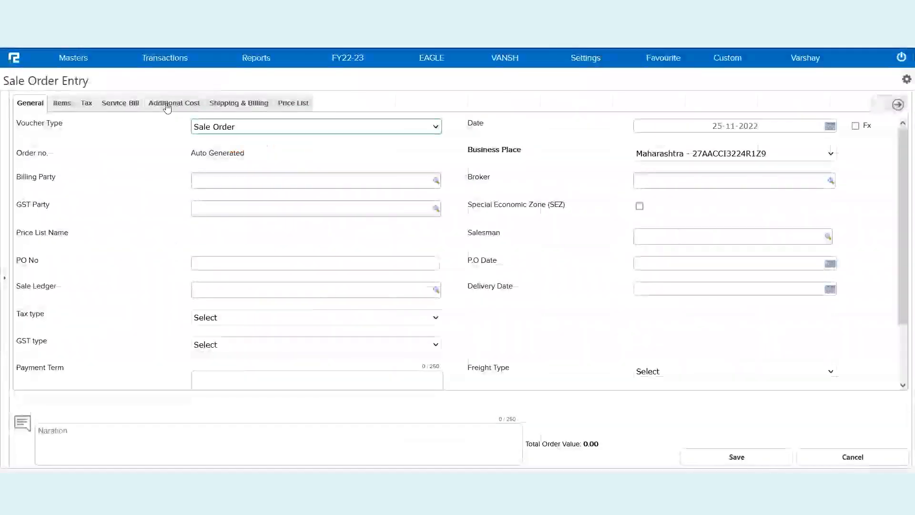
# - Open a new Sale Cycle Delivery Order with voucher type DO
pyautogui.click(156, 65)
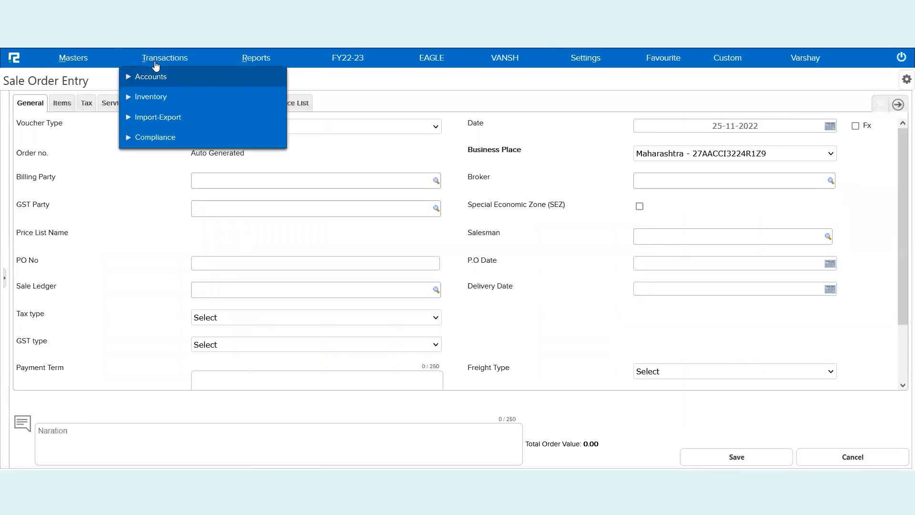
pyautogui.click(159, 99)
pyautogui.click(143, 121)
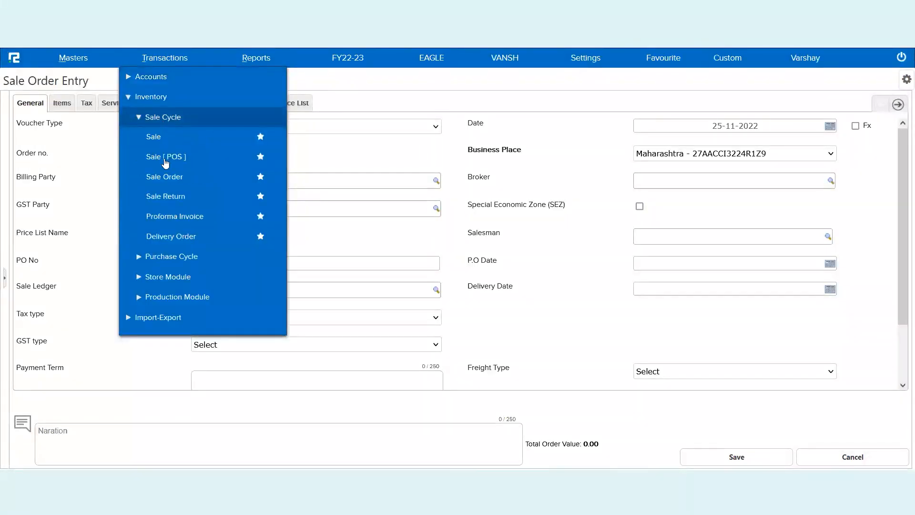
pyautogui.click(185, 239)
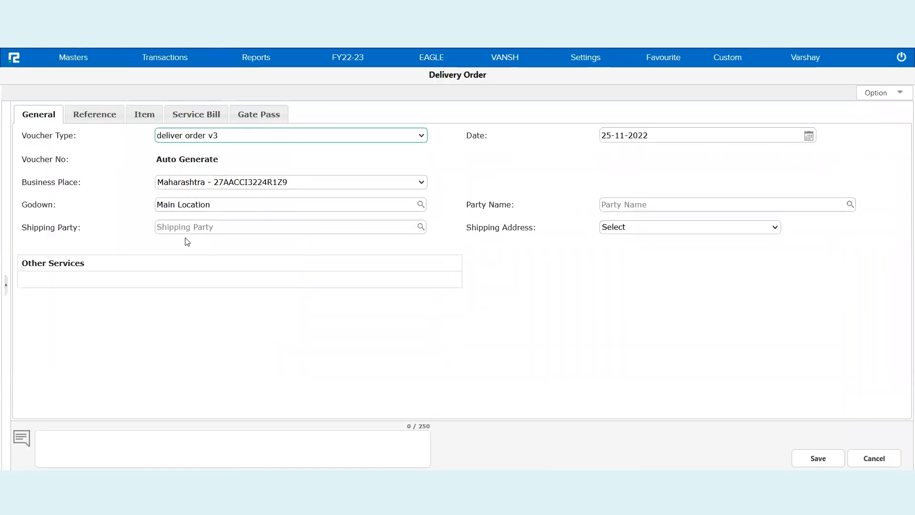
pyautogui.click(232, 135)
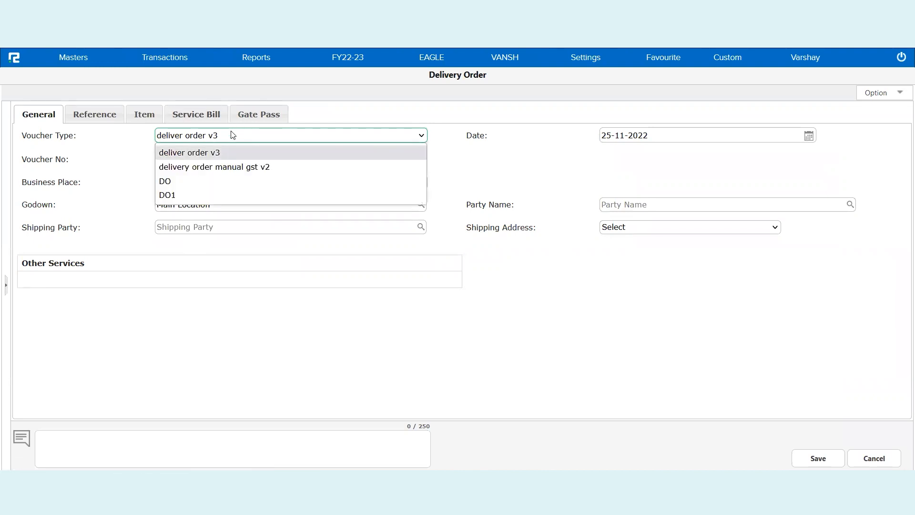
pyautogui.click(217, 182)
# - Set the party to ZOMATO LTD and confirm the Main Location godown
pyautogui.click(632, 205)
pyautogui.write('zoma')
pyautogui.click(648, 220)
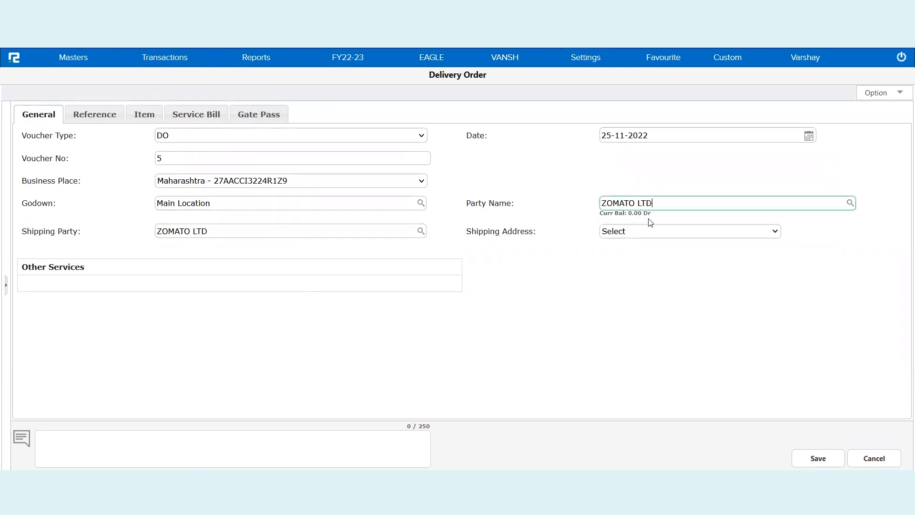
pyautogui.click(45, 113)
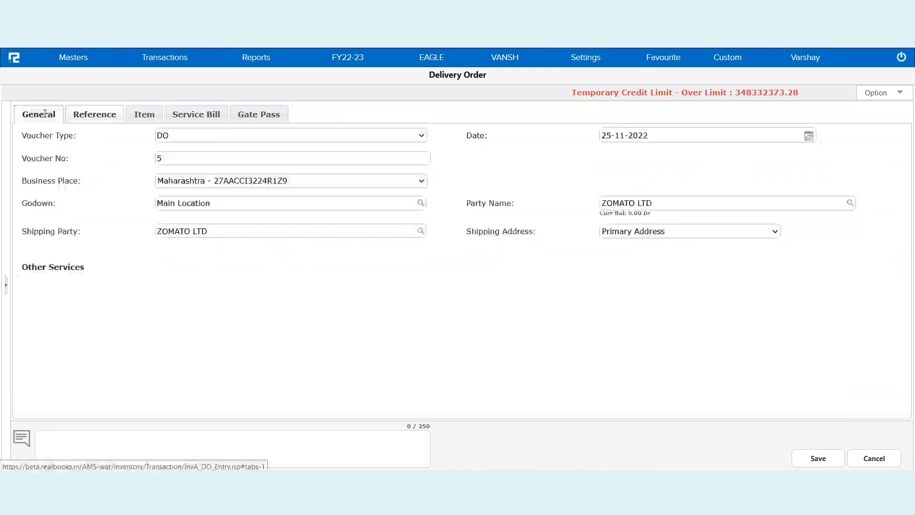
pyautogui.tripleClick(509, 205)
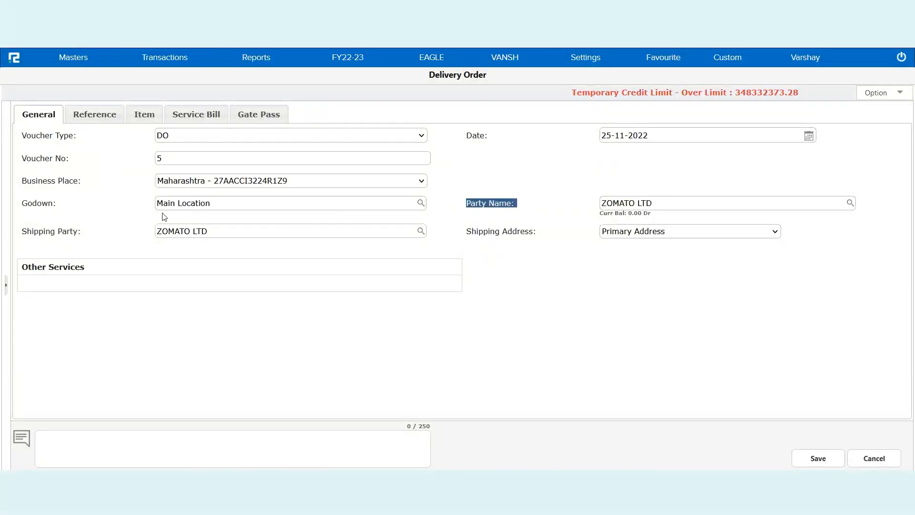
pyautogui.tripleClick(40, 205)
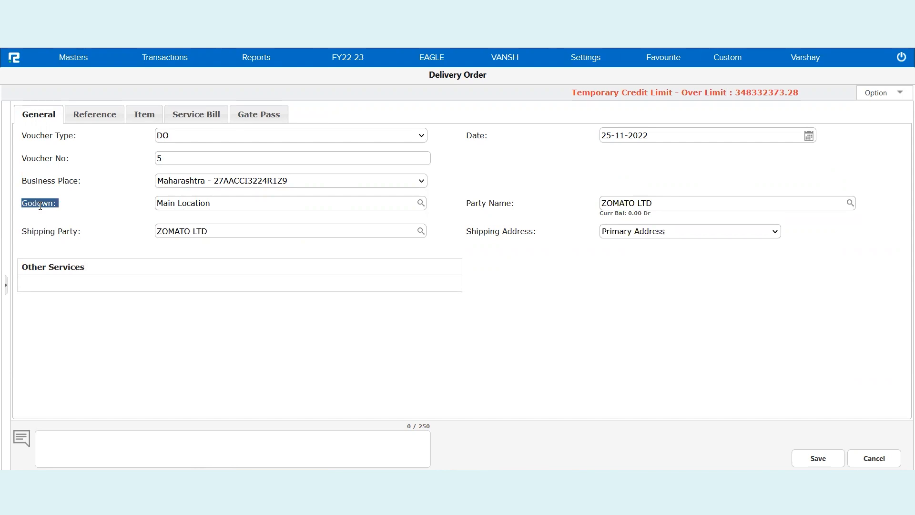
pyautogui.click(233, 202)
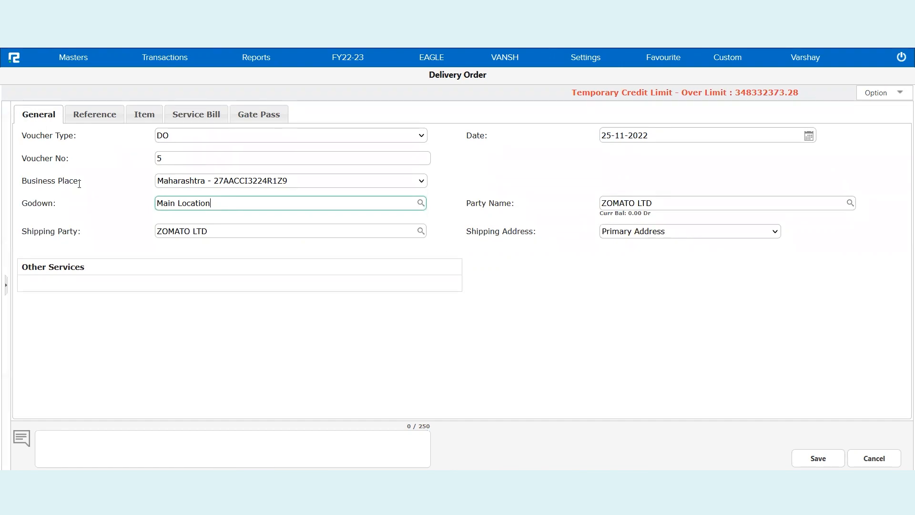
# - Tick pending sale orders 0002 and 0003 on the Reference tab and load their items
pyautogui.click(102, 122)
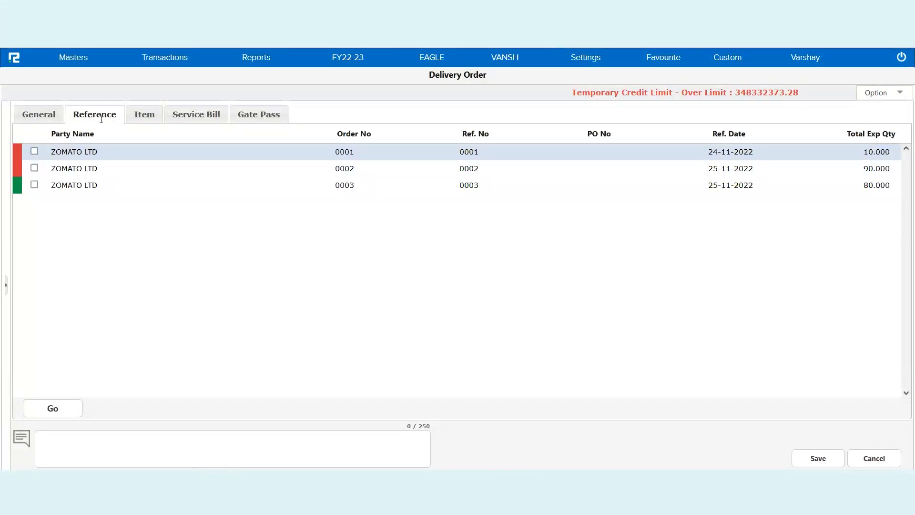
pyautogui.doubleClick(734, 169)
pyautogui.tripleClick(736, 184)
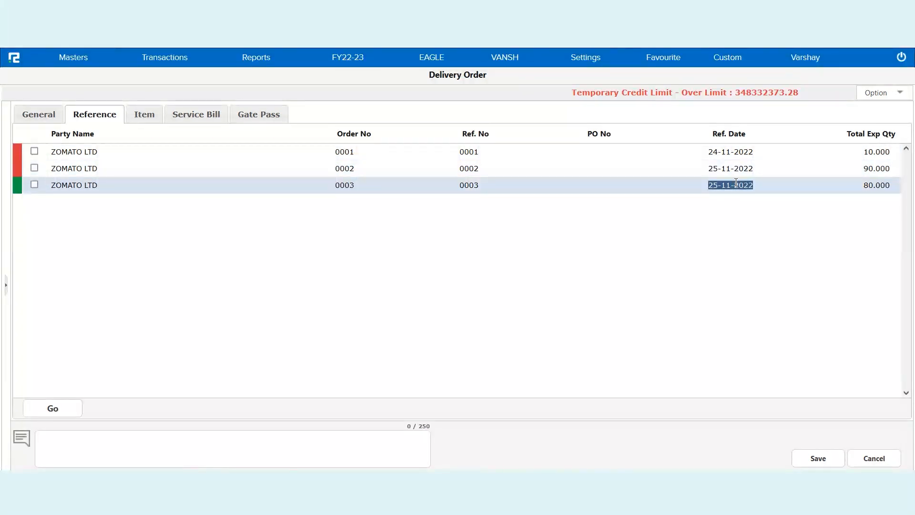
pyautogui.tripleClick(732, 170)
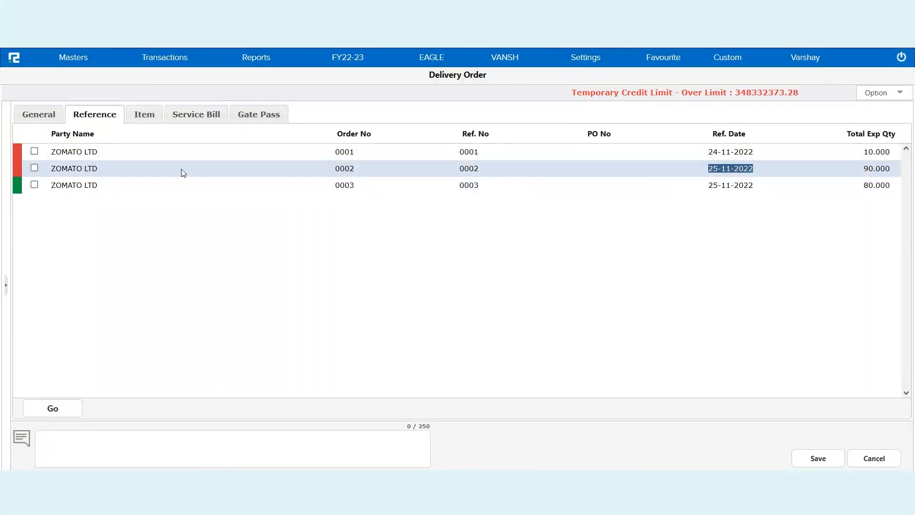
pyautogui.click(34, 168)
pyautogui.click(34, 184)
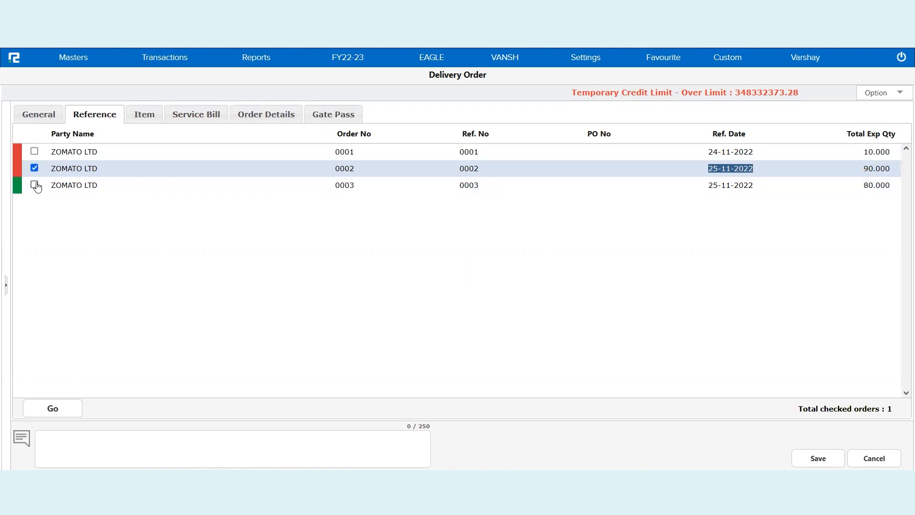
pyautogui.click(64, 410)
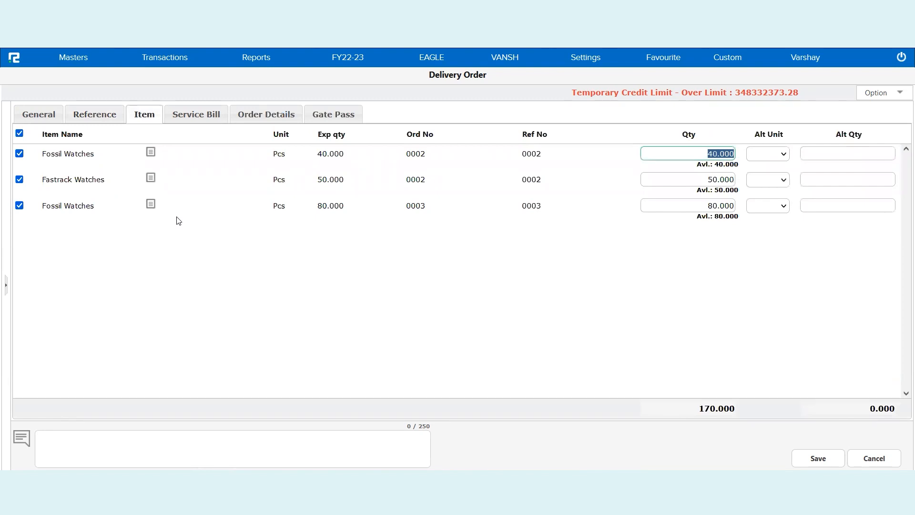
# - Reduce the Fossil, Fastrack and Fossil line quantities to 35, 40 and 15 pieces
pyautogui.click(713, 205)
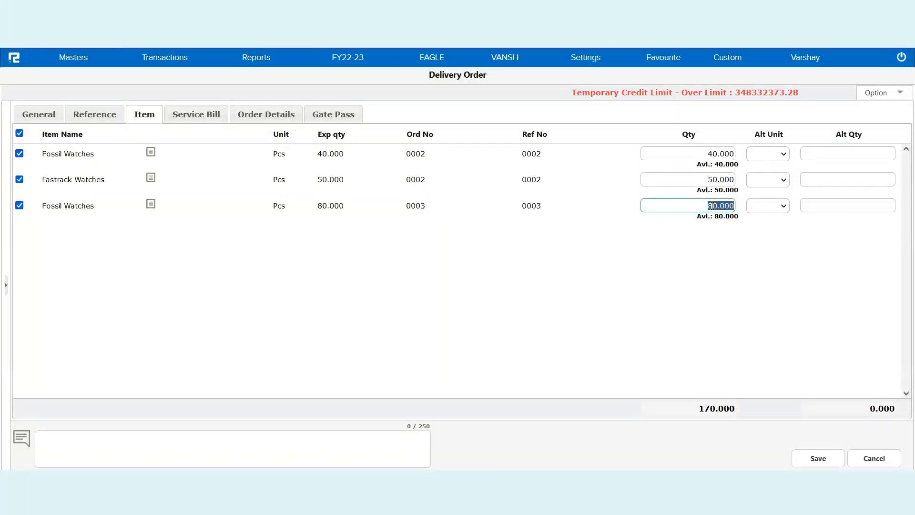
pyautogui.click(718, 154)
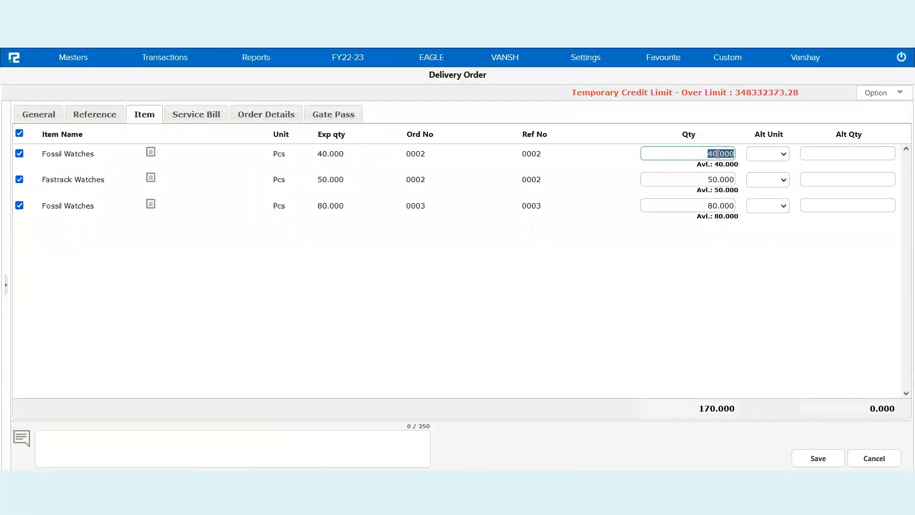
pyautogui.write('35')
pyautogui.press('Tab')
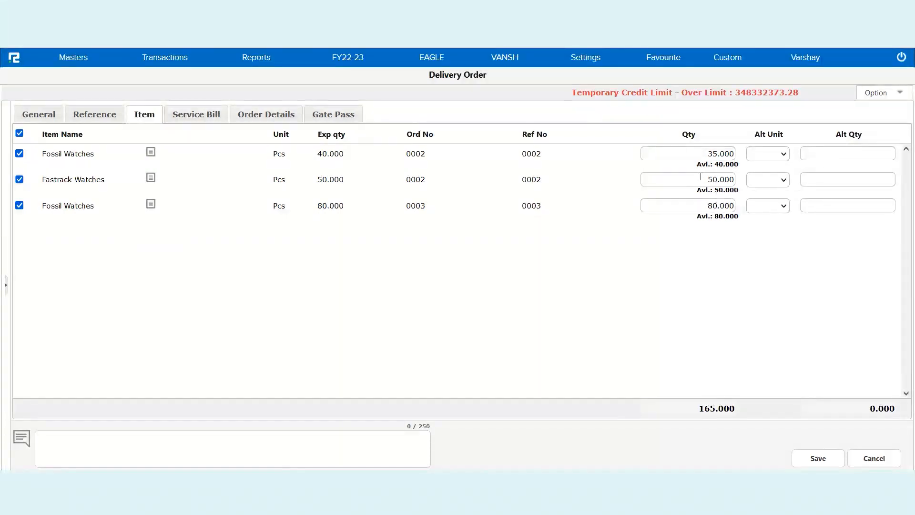
pyautogui.click(713, 153)
pyautogui.click(711, 180)
pyautogui.press('BackSpace')
pyautogui.write('4')
pyautogui.doubleClick(714, 205)
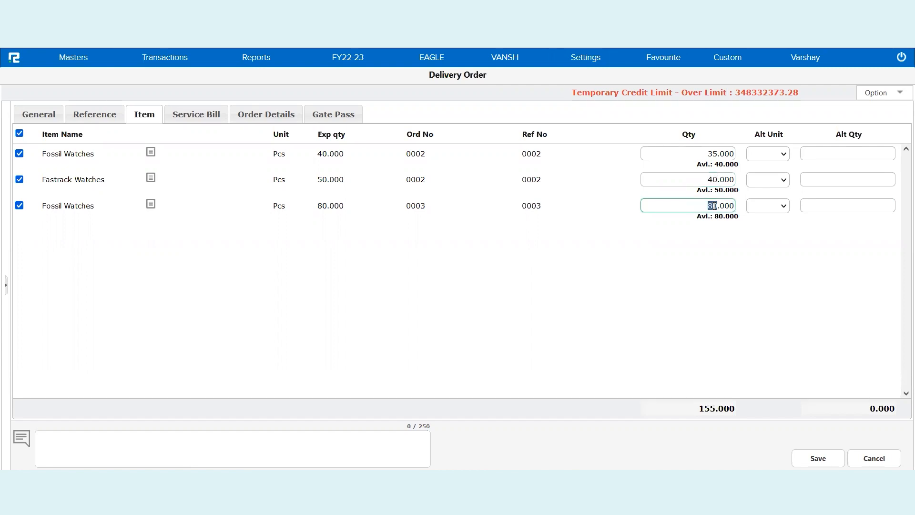
pyautogui.write('15')
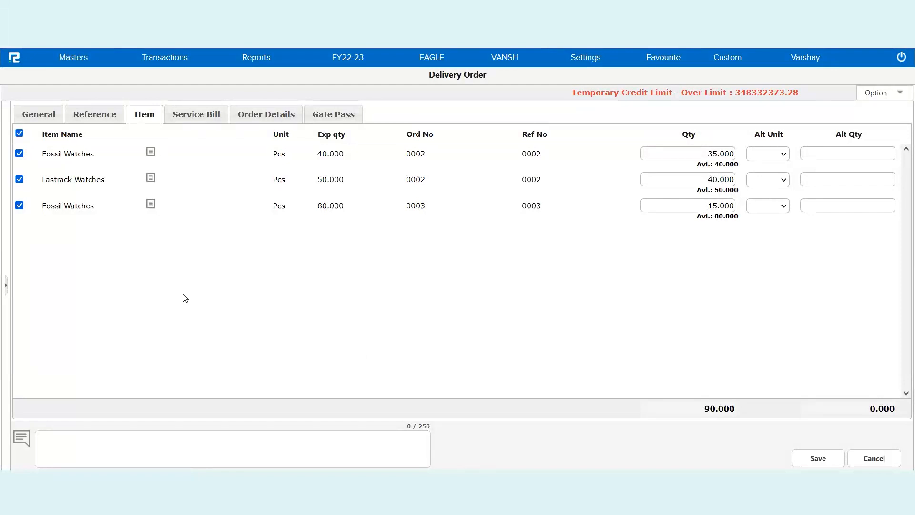
pyautogui.click(212, 439)
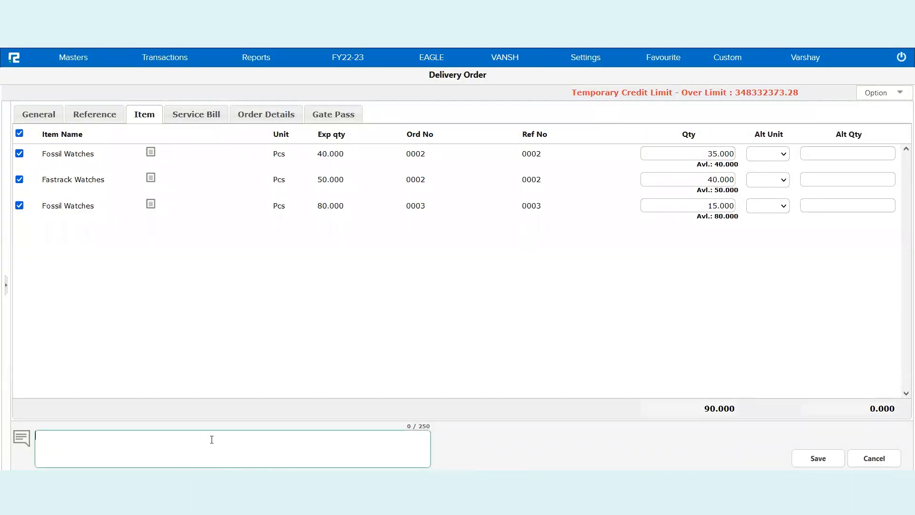
# - Add the remark 'Friday Session', save the delivery order and close its print popup
pyautogui.write('Friday Session')
pyautogui.click(805, 453)
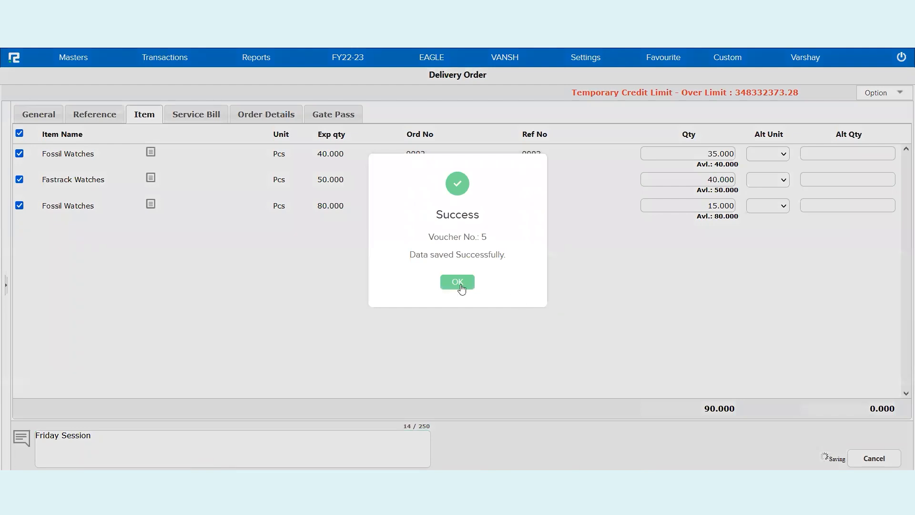
pyautogui.click(462, 285)
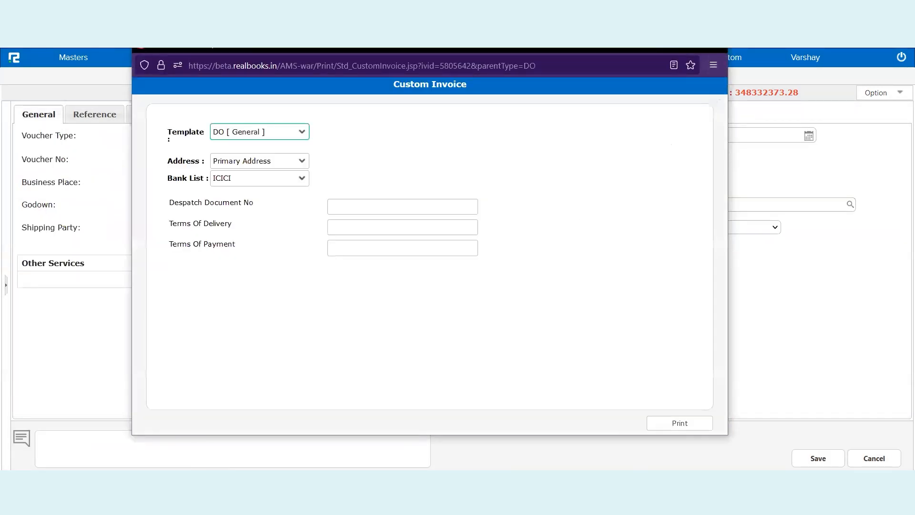
pyautogui.click(716, 50)
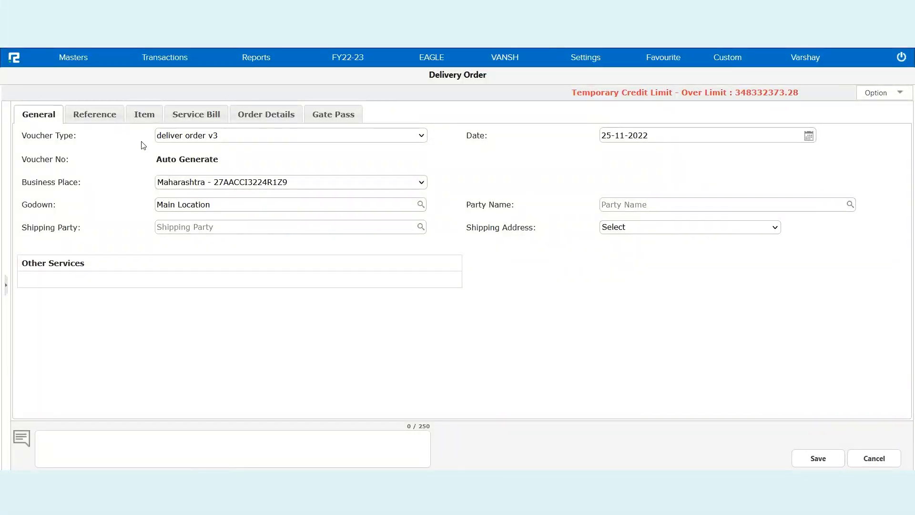
# - Open a new Sale Cycle sale entry with voucher type Sale
pyautogui.click(159, 65)
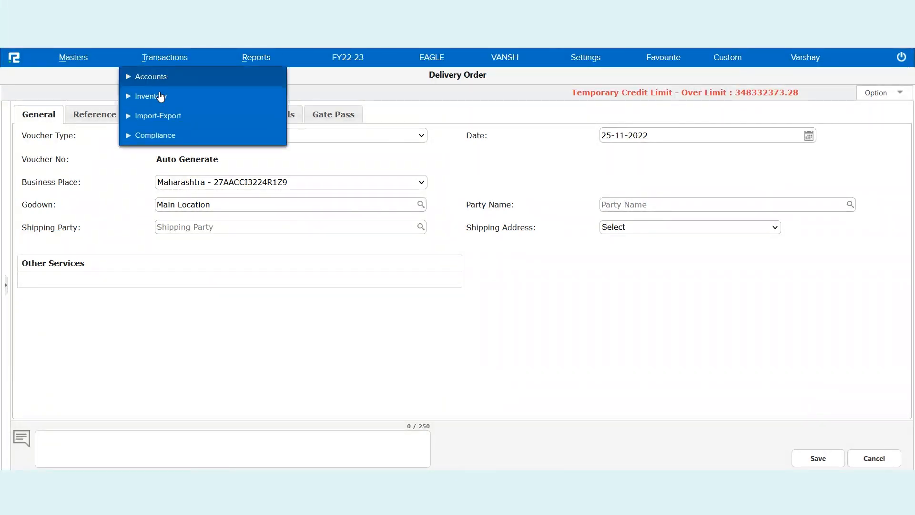
pyautogui.click(160, 97)
pyautogui.click(165, 115)
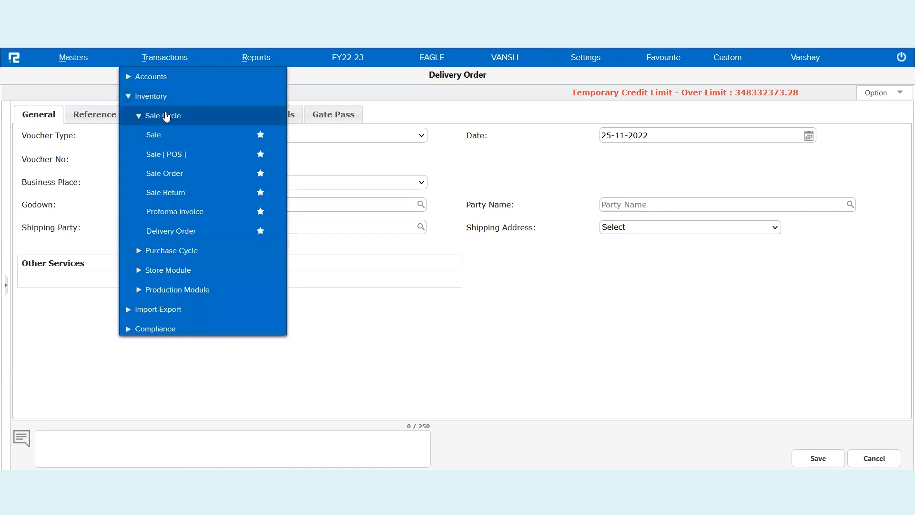
pyautogui.click(156, 137)
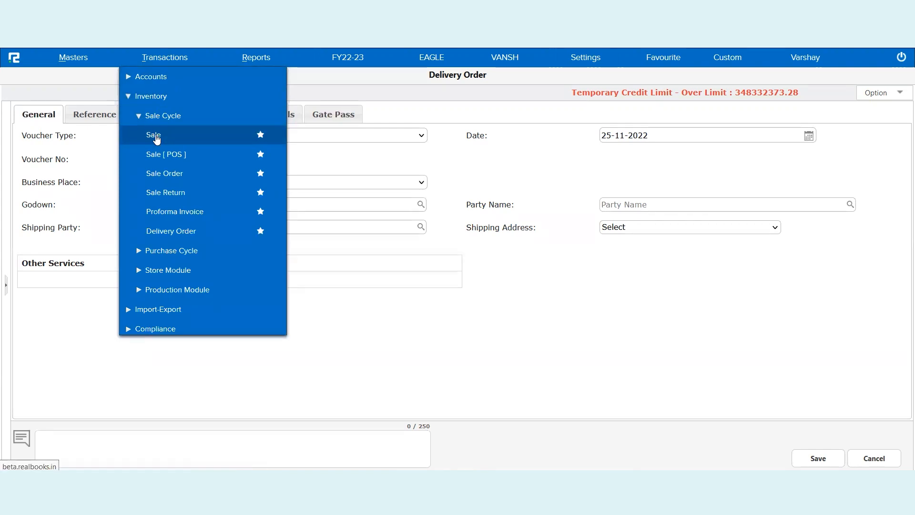
pyautogui.click(247, 123)
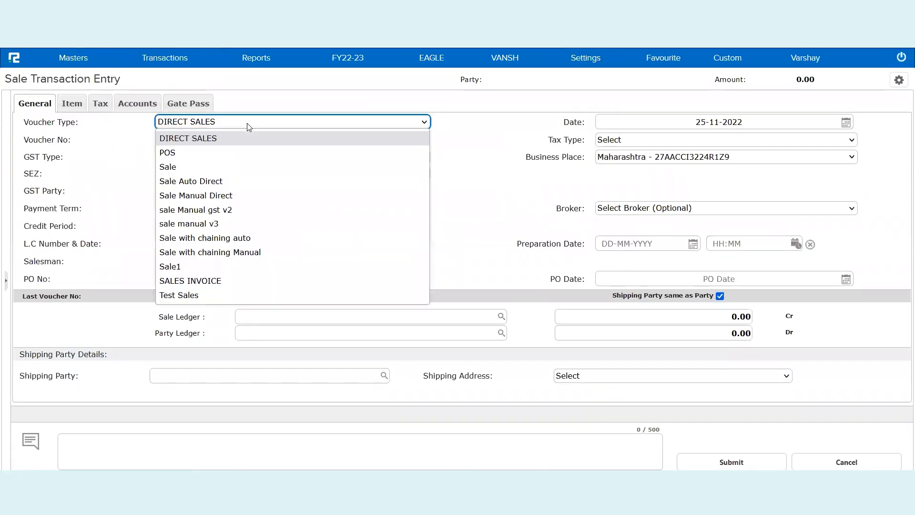
pyautogui.click(207, 166)
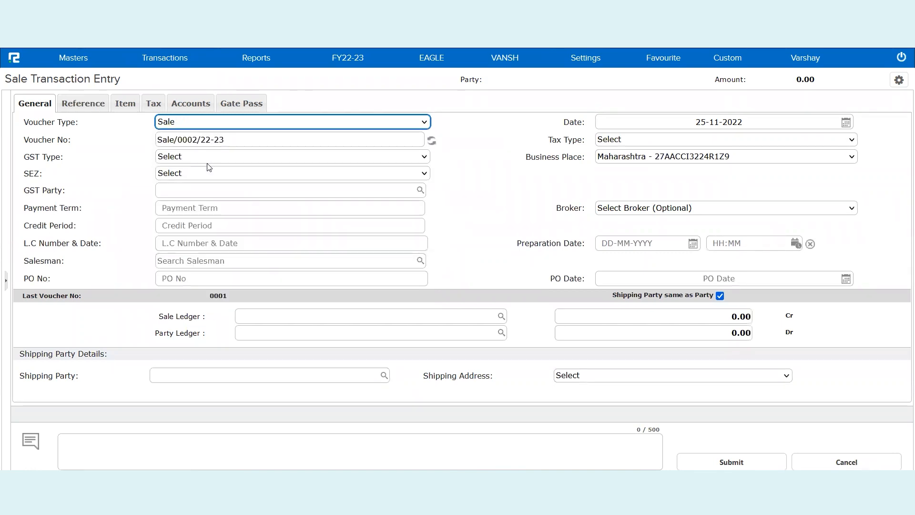
# - Choose the Sales ledger and ZOMATO LTD as the party ledger
pyautogui.click(292, 318)
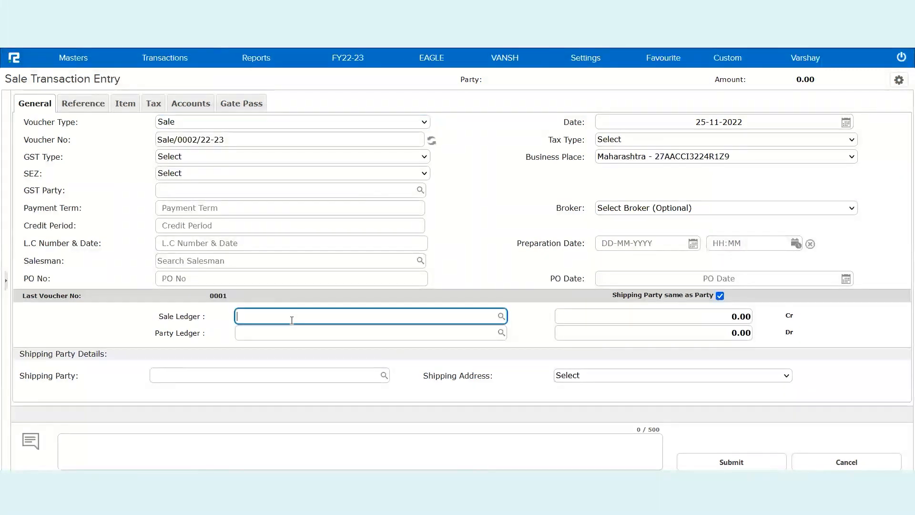
pyautogui.write('sales')
pyautogui.press('BackSpace')
pyautogui.press('BackSpace')
pyautogui.write('e')
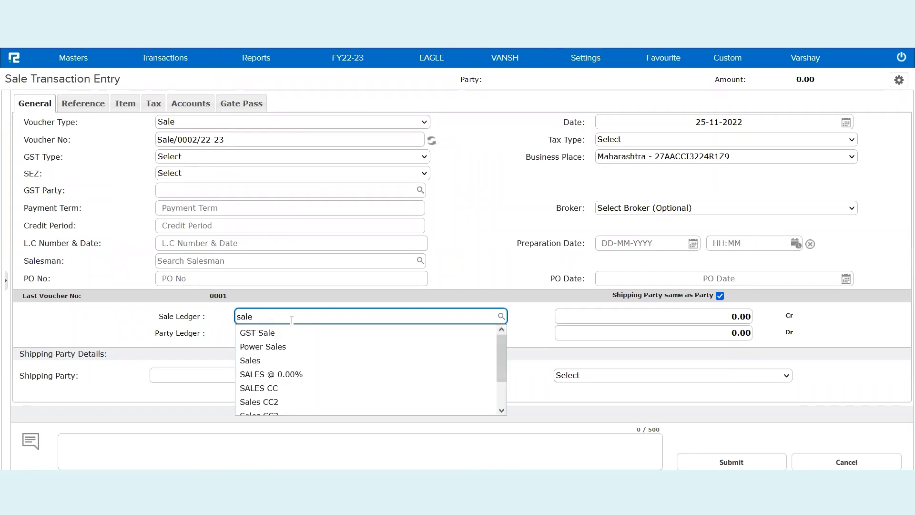
pyautogui.click(273, 361)
pyautogui.write('zoma')
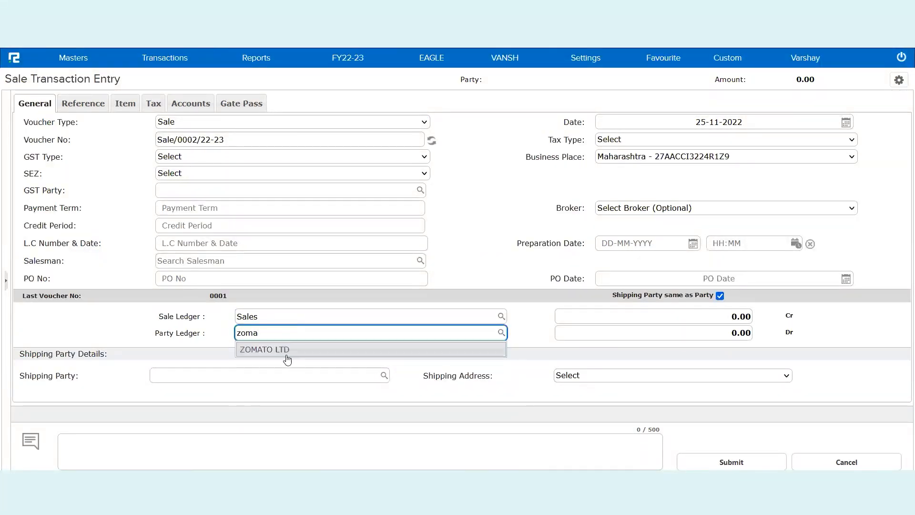
pyautogui.click(288, 351)
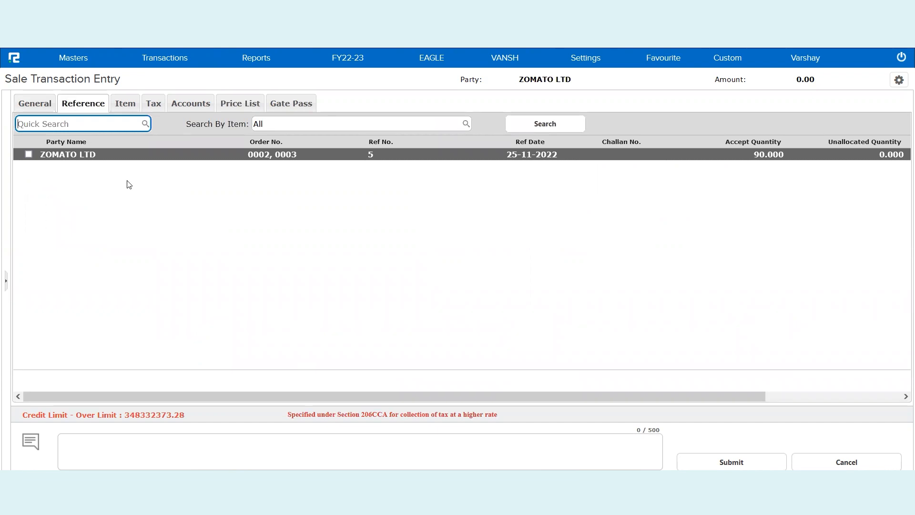
# - Tick delivery reference 5 (orders 0002, 0003) and load its three watch lines
pyautogui.doubleClick(278, 153)
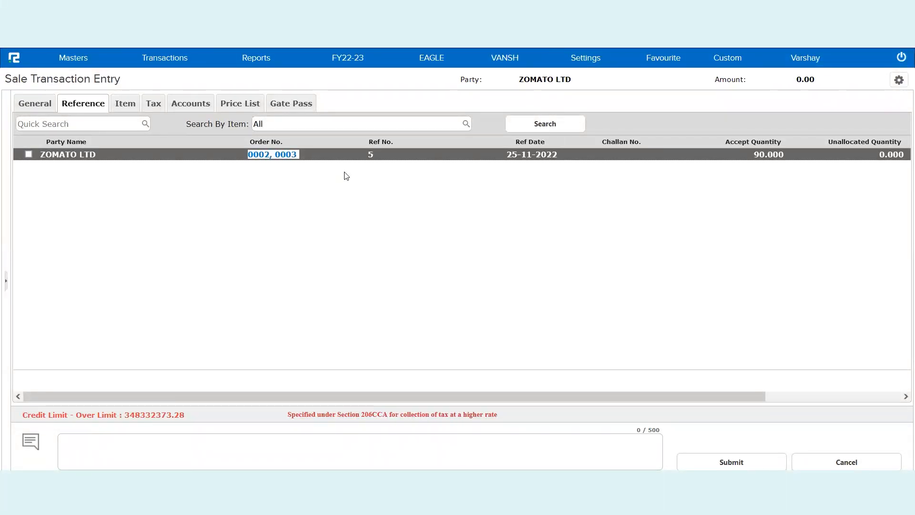
pyautogui.click(376, 155)
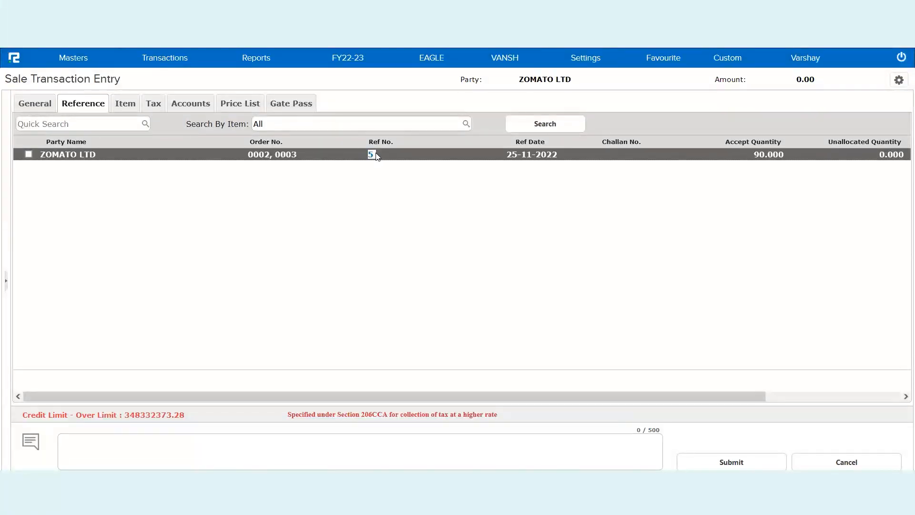
pyautogui.click(287, 155)
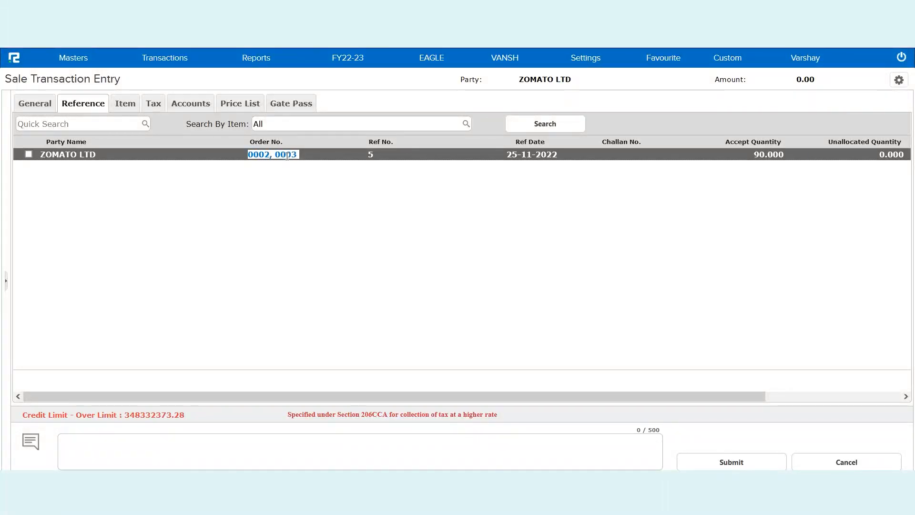
pyautogui.click(770, 152)
pyautogui.tripleClick(771, 152)
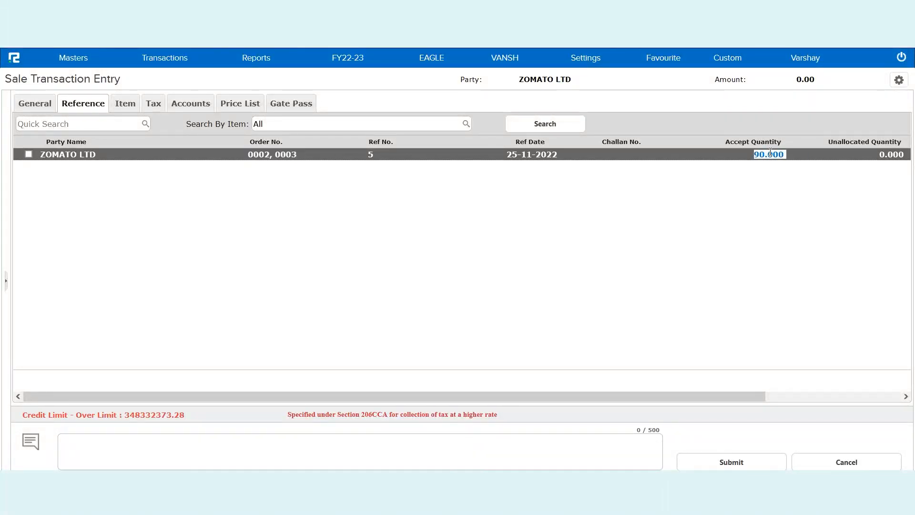
pyautogui.click(29, 155)
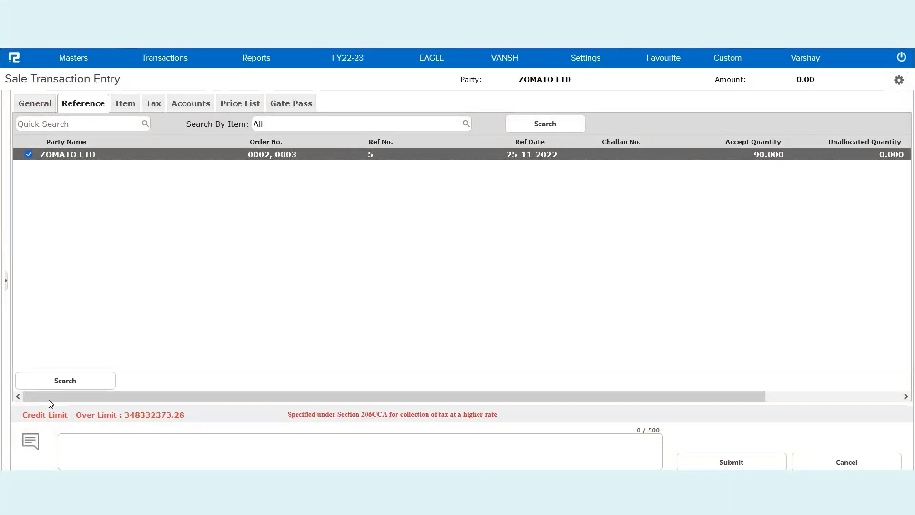
pyautogui.click(81, 385)
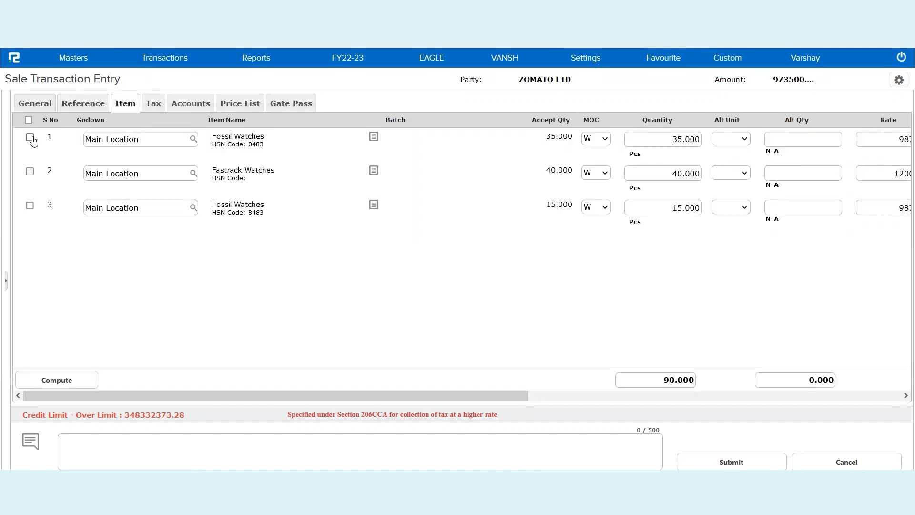
# - Select all three item lines and change the first Fossil quantity to 32
pyautogui.click(28, 120)
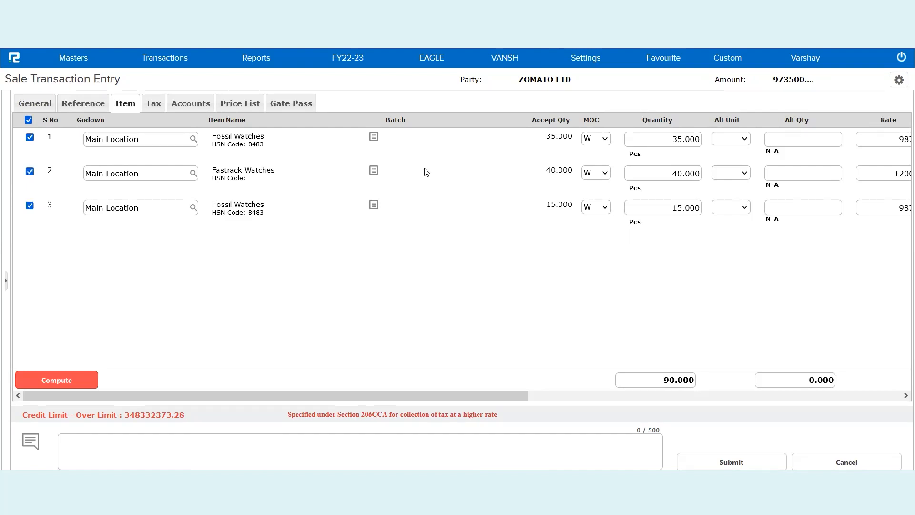
pyautogui.hscroll(5, 583, 215)
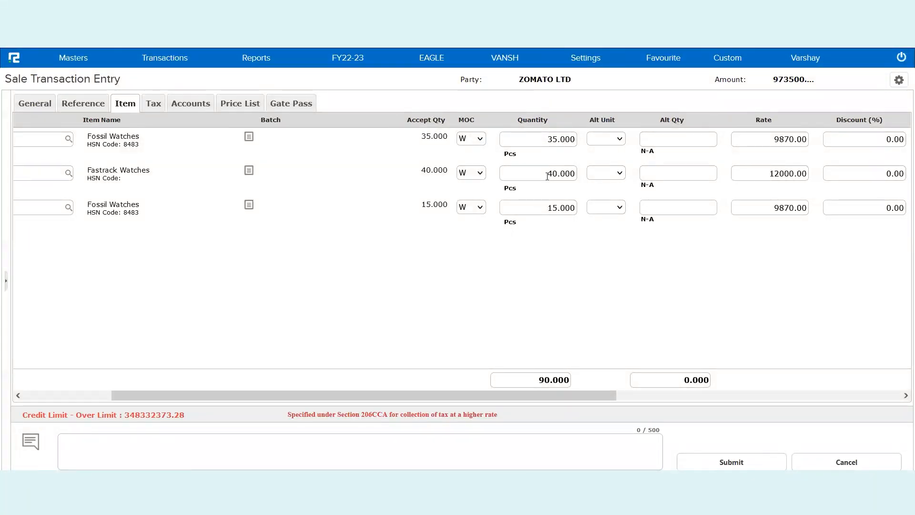
pyautogui.doubleClick(552, 139)
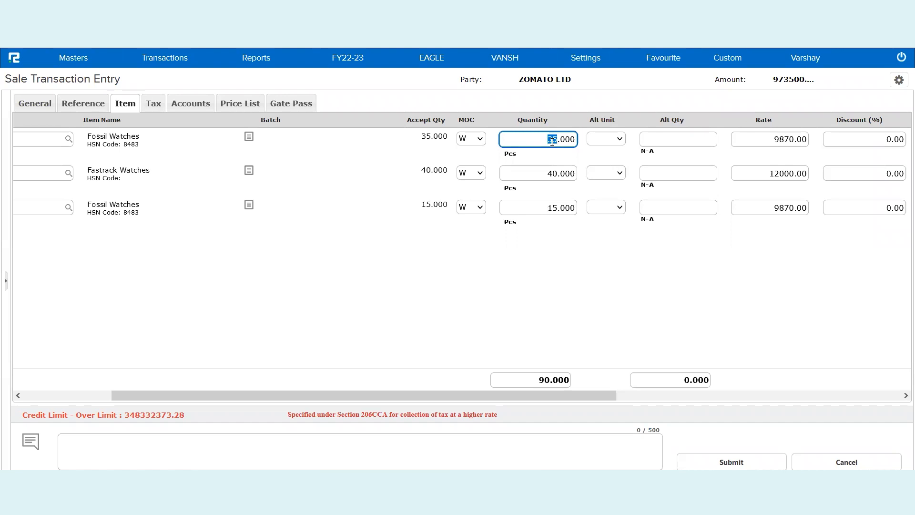
pyautogui.write('32')
# - Set the Fastrack quantity to 39 after the over-limit warning, keeping the last line at 15
pyautogui.click(553, 173)
pyautogui.doubleClick(553, 173)
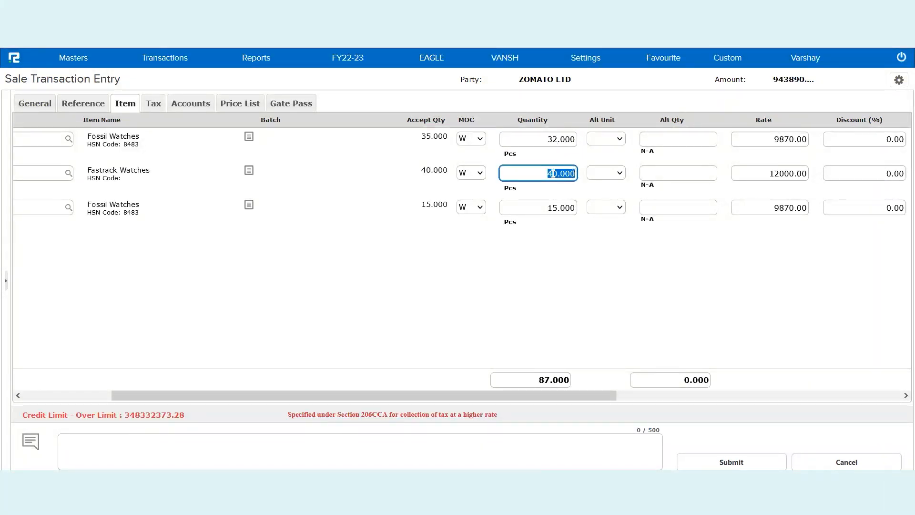
pyautogui.write('45')
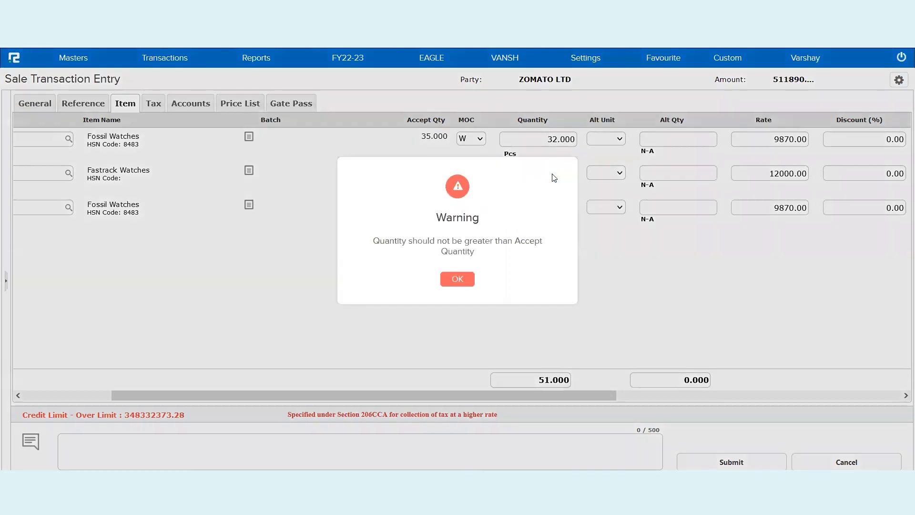
pyautogui.click(456, 284)
pyautogui.write('39')
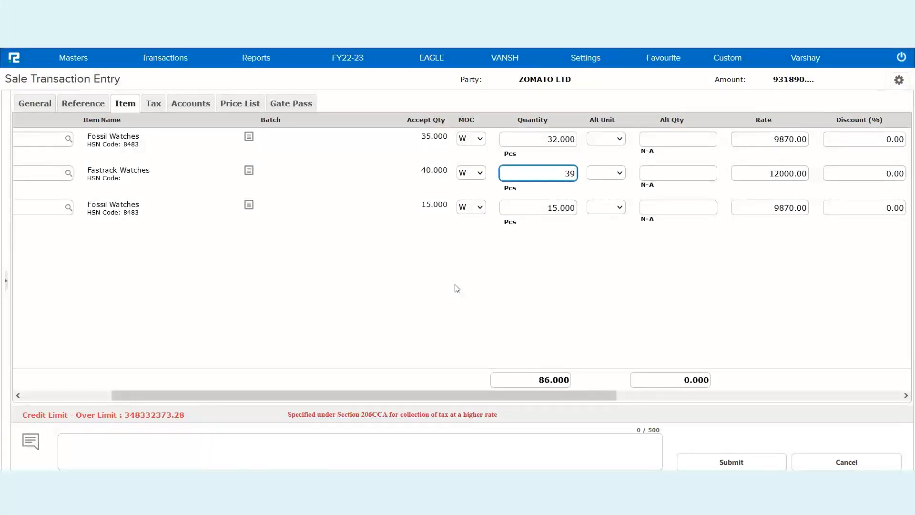
pyautogui.press('Tab')
pyautogui.click(561, 212)
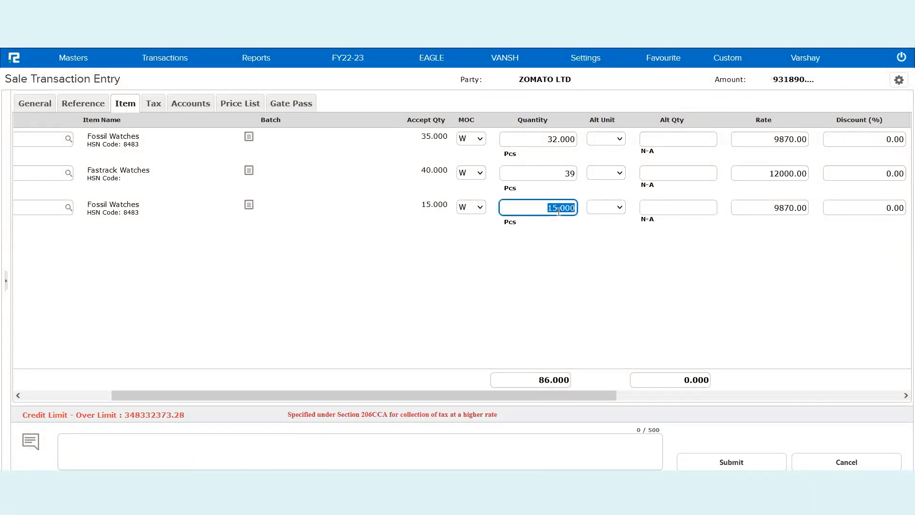
pyautogui.click(567, 328)
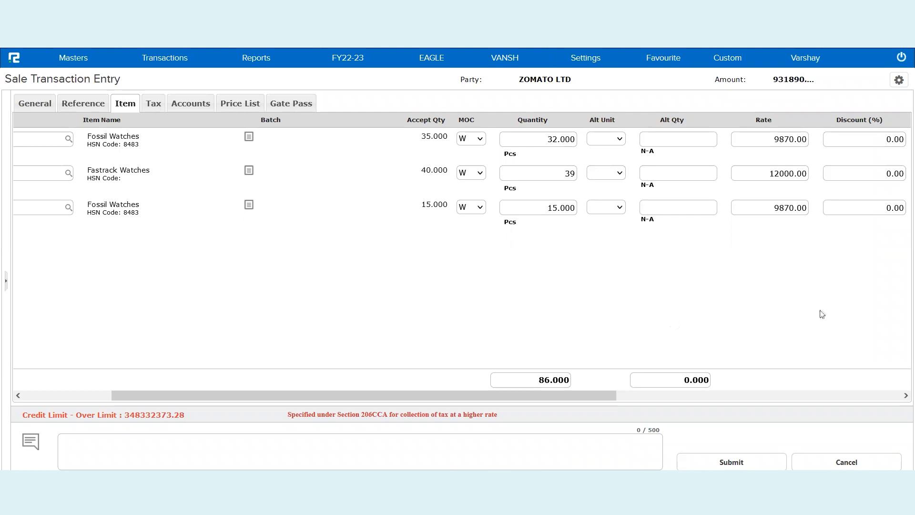
pyautogui.hscroll(5, 715, 288)
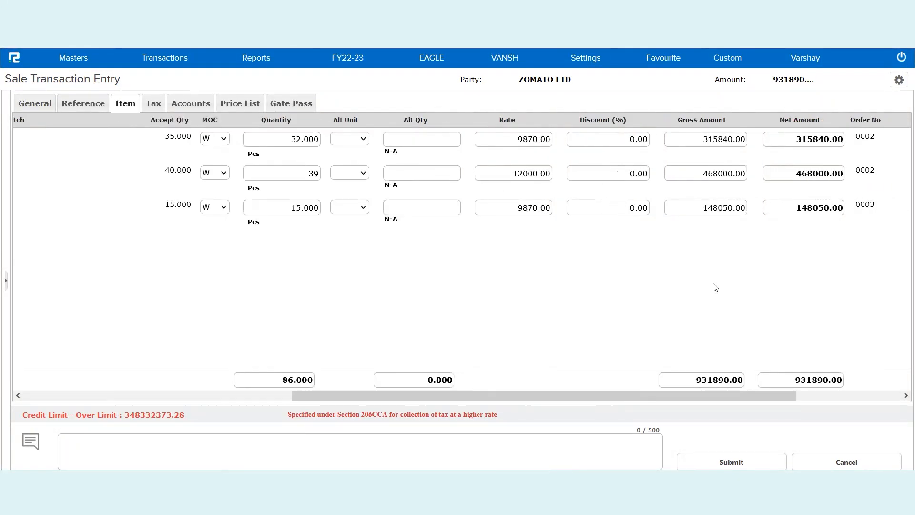
pyautogui.hscroll(-3, 365, 285)
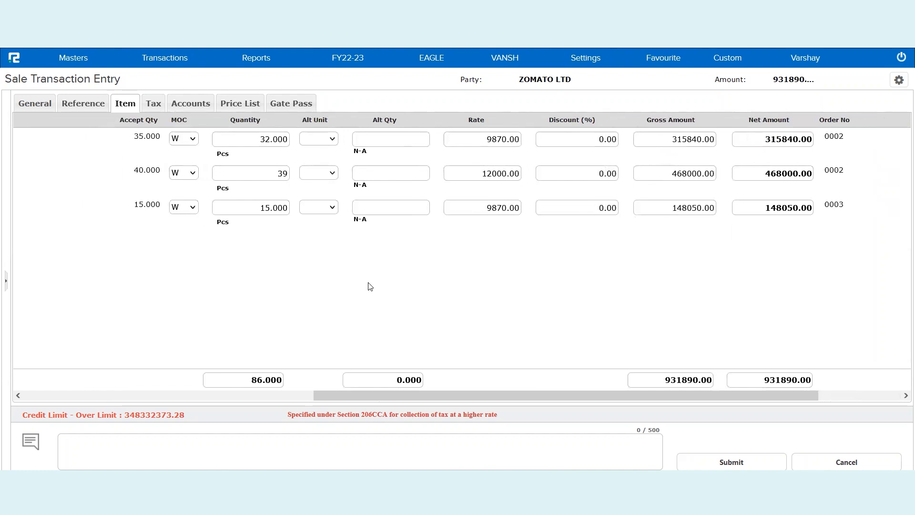
pyautogui.hscroll(2, 370, 286)
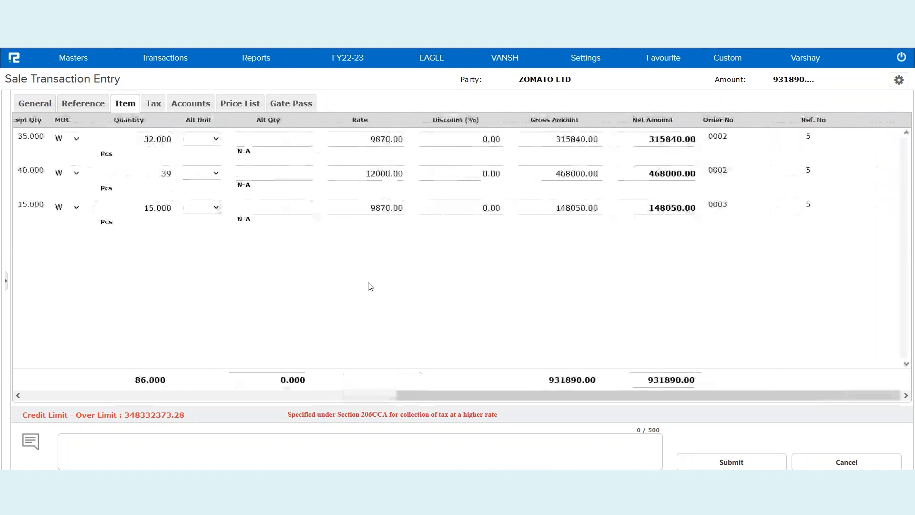
pyautogui.hscroll(-6, 278, 276)
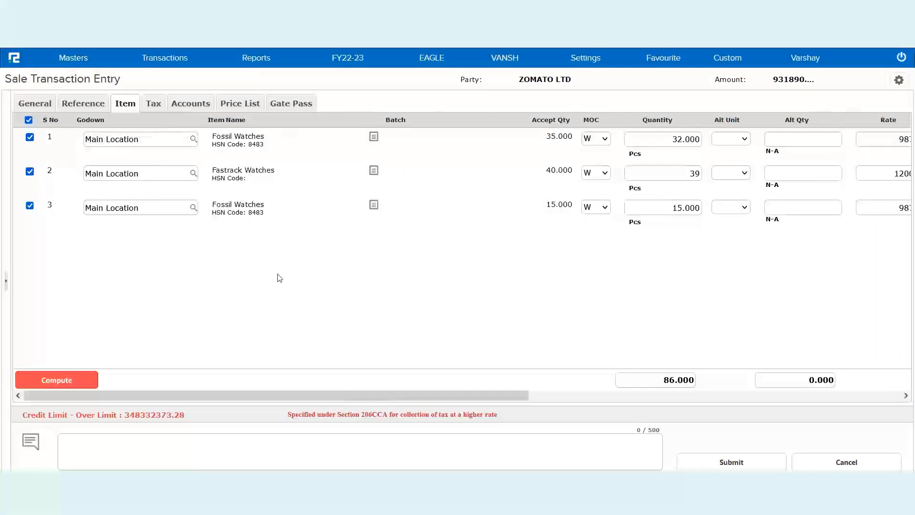
# - Compute line and item taxes, adding CGST and SGST of 23297.25 each for 978484.50 total
pyautogui.click(54, 385)
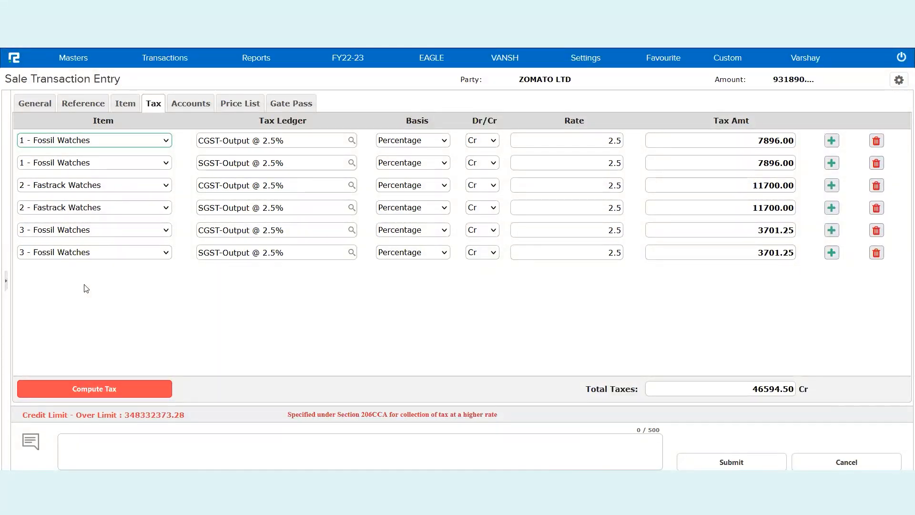
pyautogui.click(190, 105)
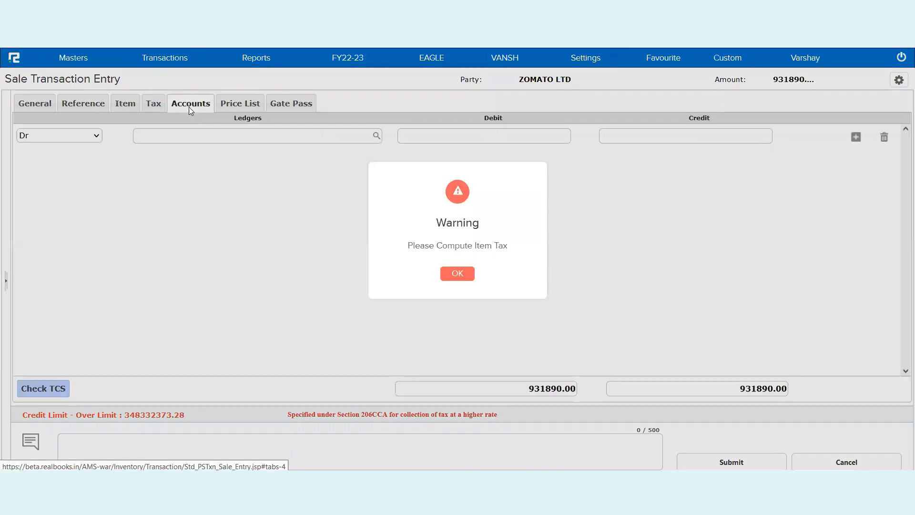
pyautogui.click(457, 274)
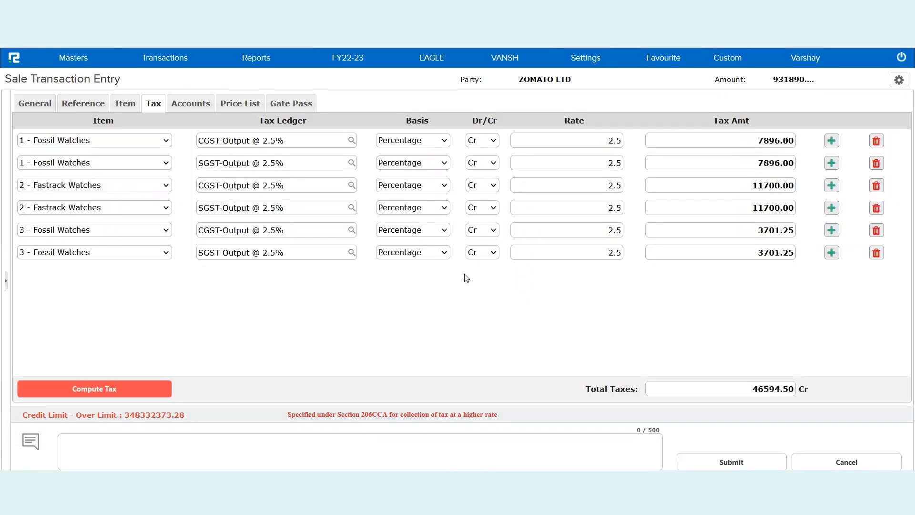
pyautogui.click(117, 389)
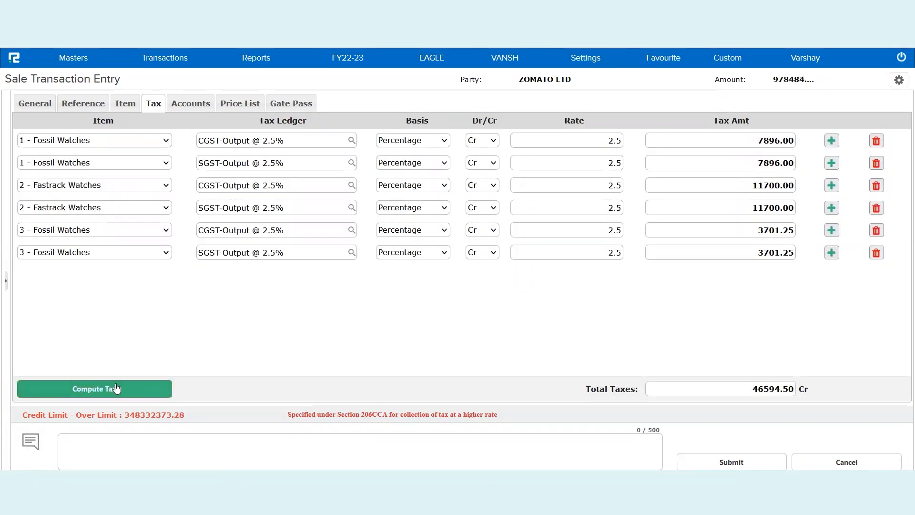
# - Enter the remark 'Friday Session' and submit the invoice as Sale/0002/22-23
pyautogui.click(320, 452)
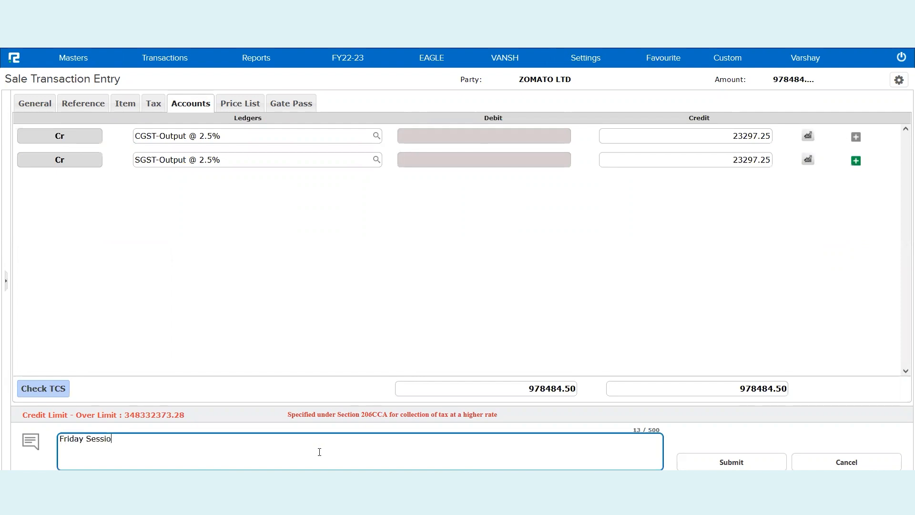
pyautogui.click(747, 452)
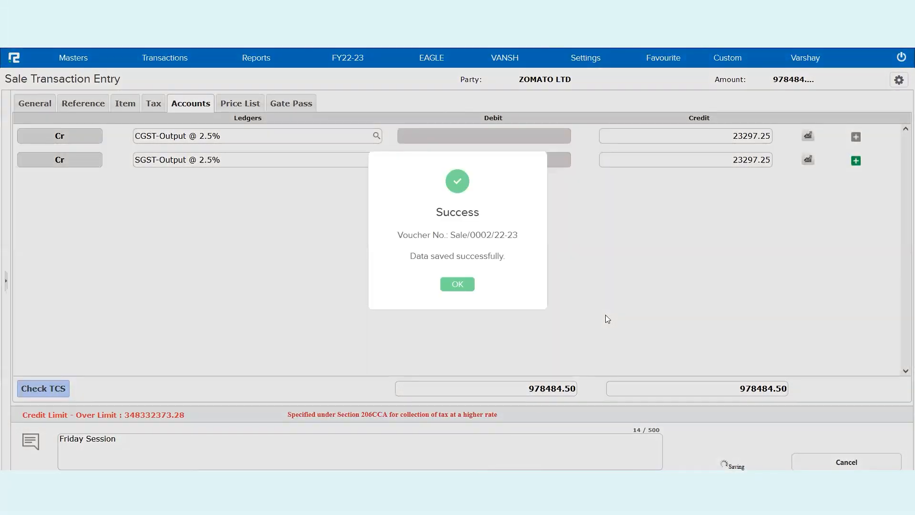
# - Print the saved sale with the GST Tax Invoice [General] template and scroll through the PDF
pyautogui.click(451, 288)
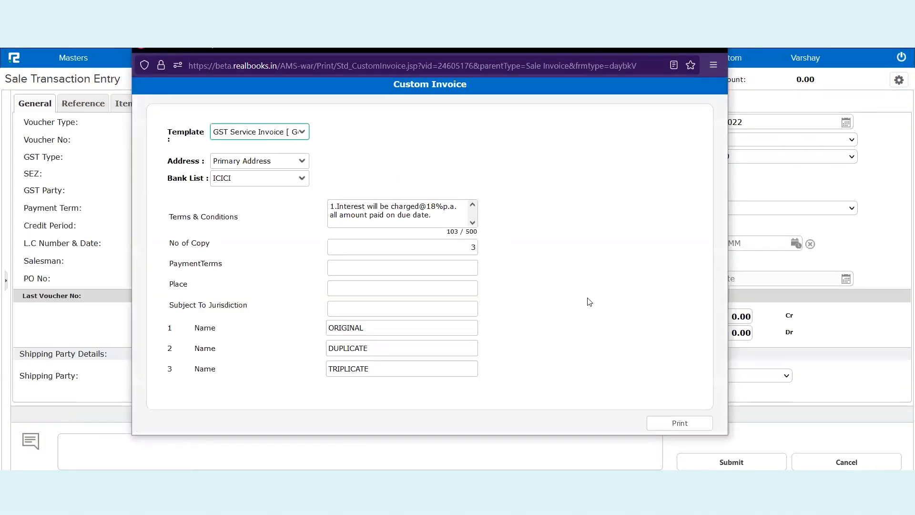
pyautogui.click(287, 132)
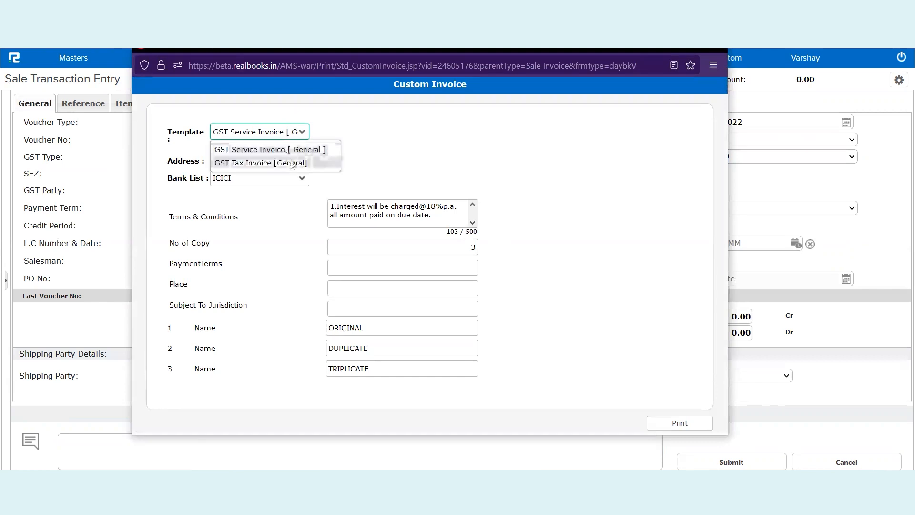
pyautogui.click(292, 160)
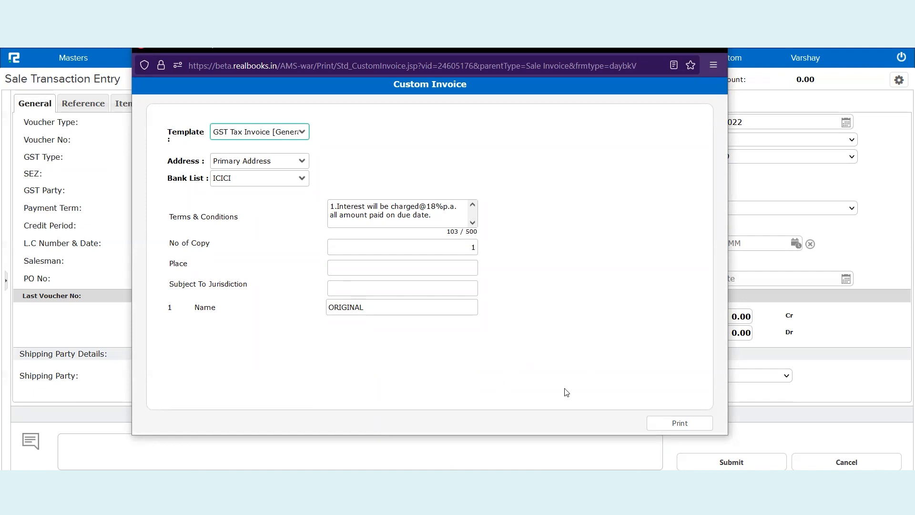
pyautogui.click(670, 428)
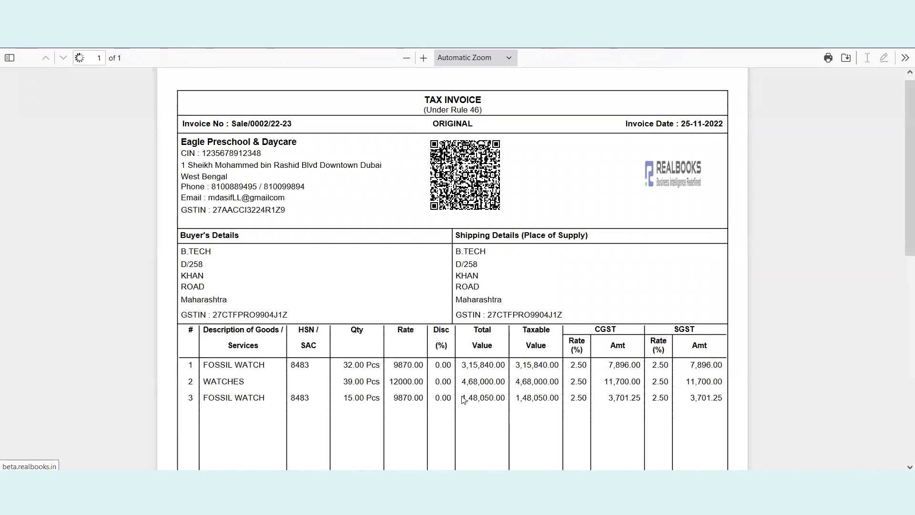
pyautogui.scroll(-6, 463, 399)
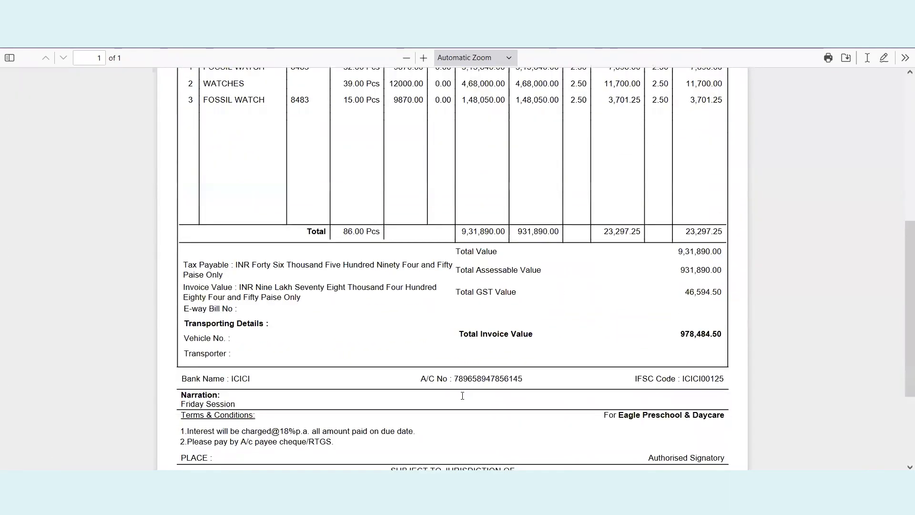
pyautogui.scroll(-3, 462, 395)
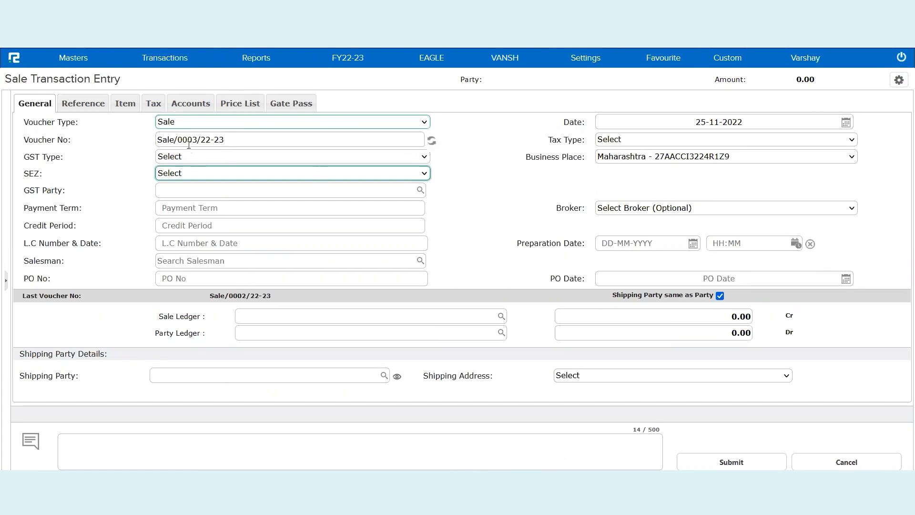
# - Start a new accounts voucher crediting ZOMATO LTD with 50000
pyautogui.click(178, 65)
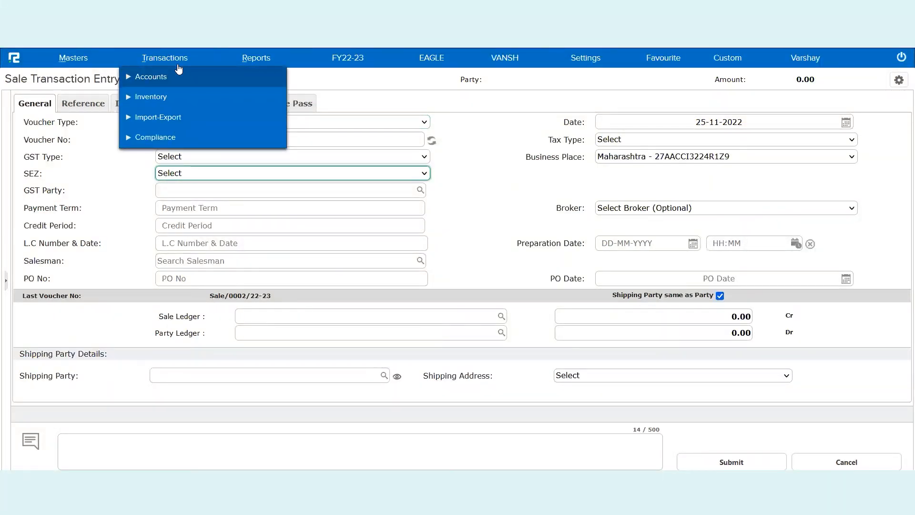
pyautogui.click(161, 77)
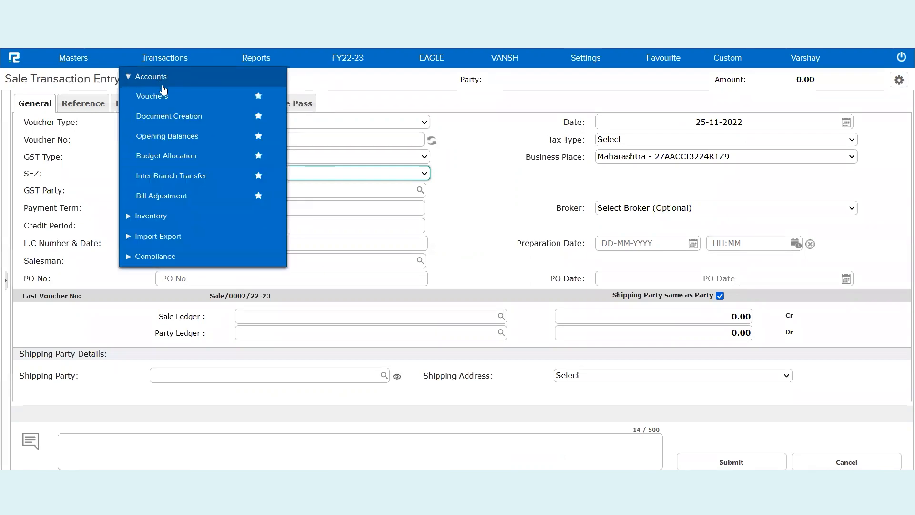
pyautogui.click(166, 105)
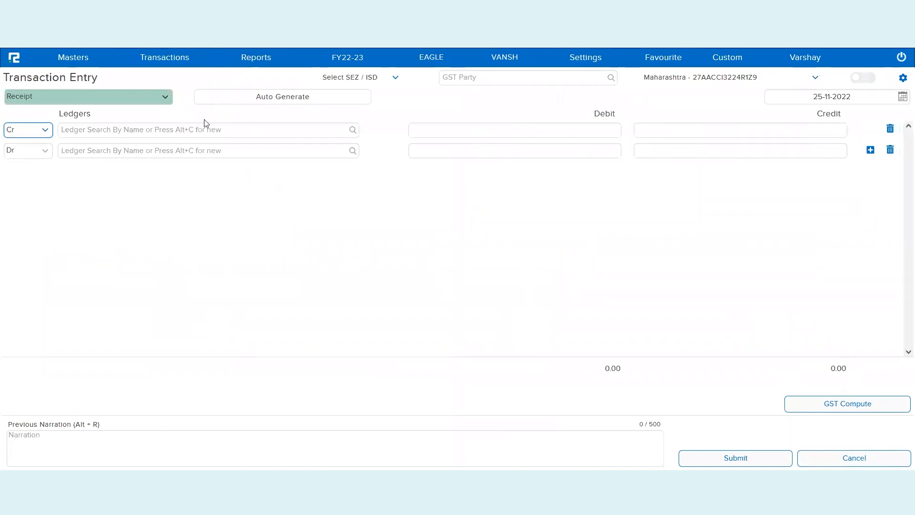
pyautogui.click(174, 127)
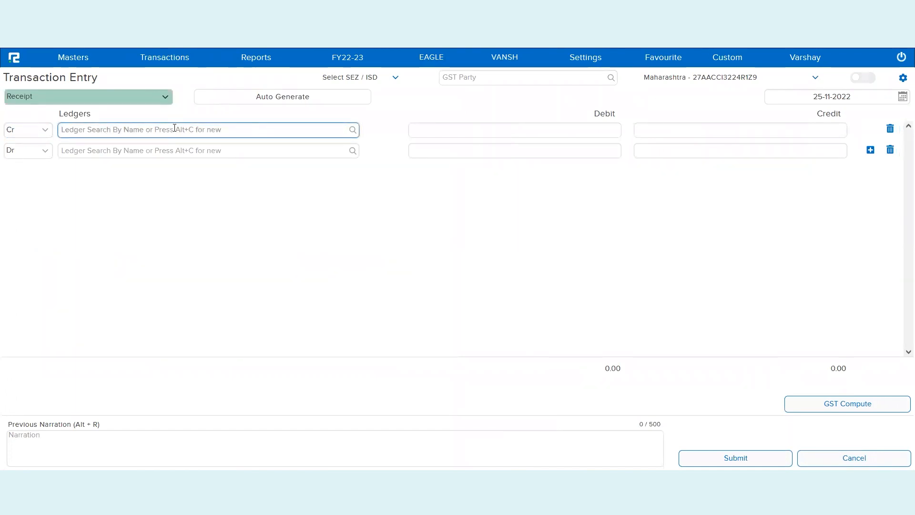
pyautogui.write('zomat')
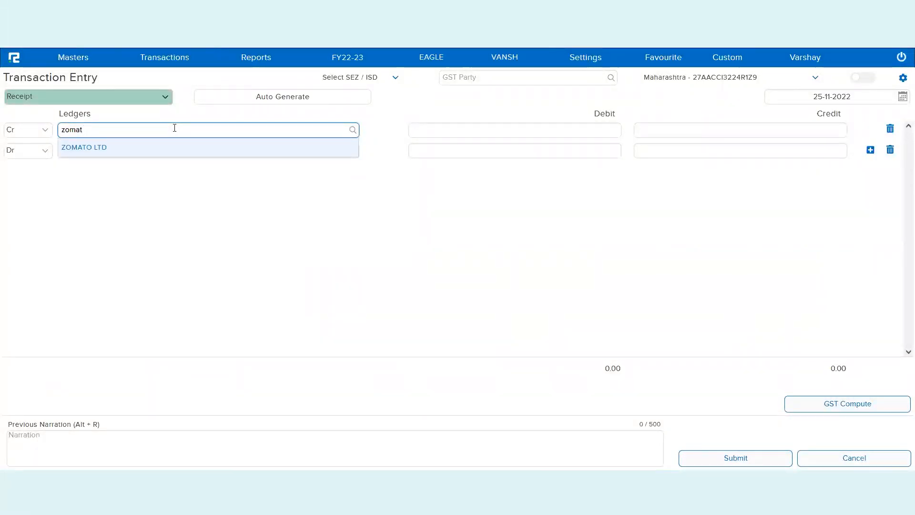
pyautogui.press('Return')
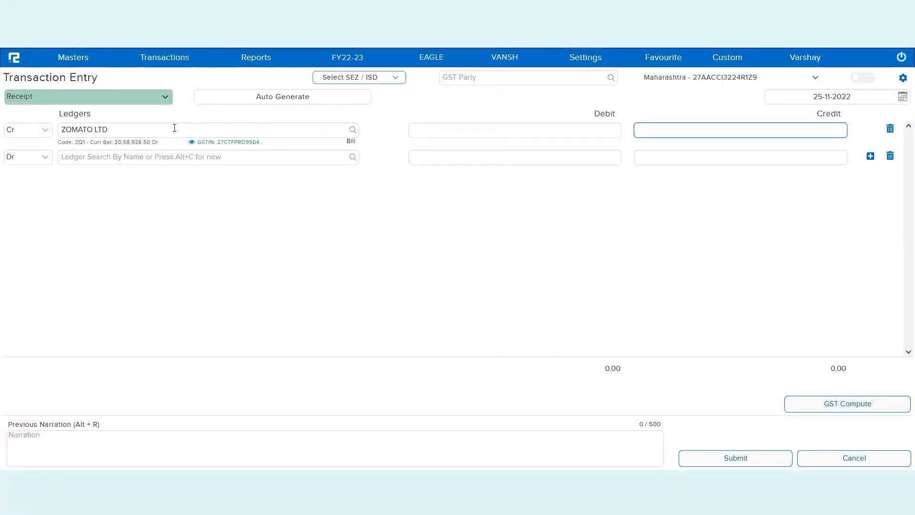
pyautogui.write('50000')
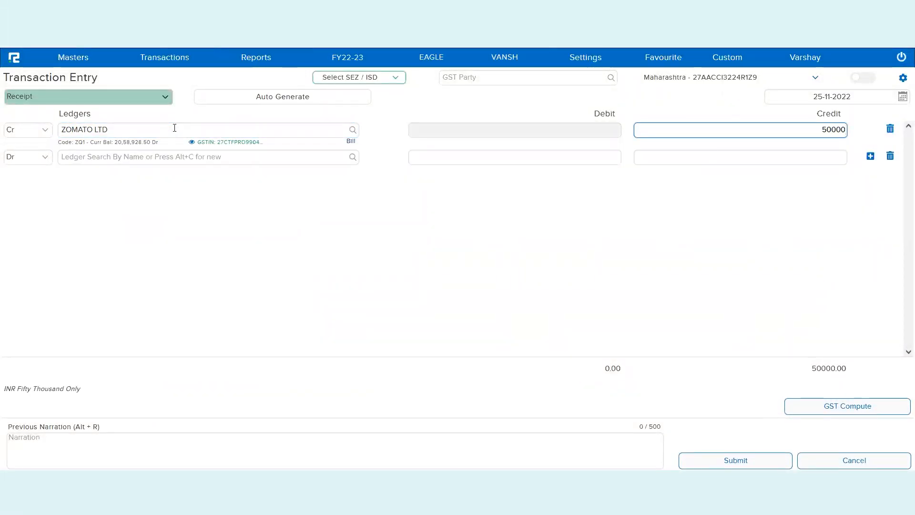
pyautogui.press('Return')
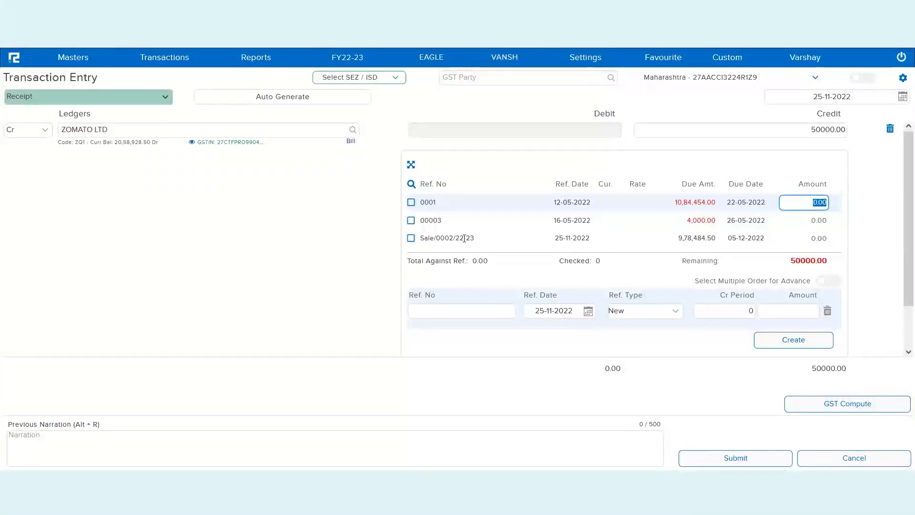
# - Adjust the 50000 against bill Sale/0002/22-23 and search 'ban' for the debit ledger
pyautogui.tripleClick(465, 238)
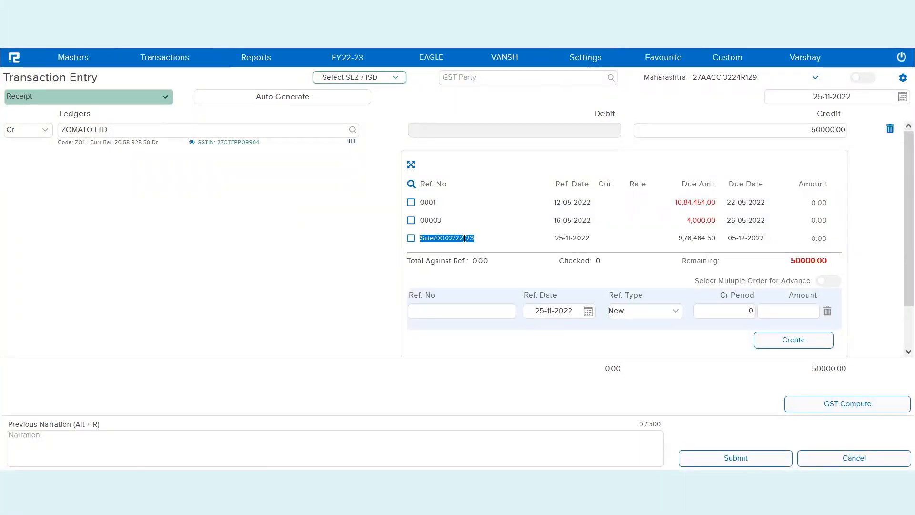
pyautogui.click(410, 239)
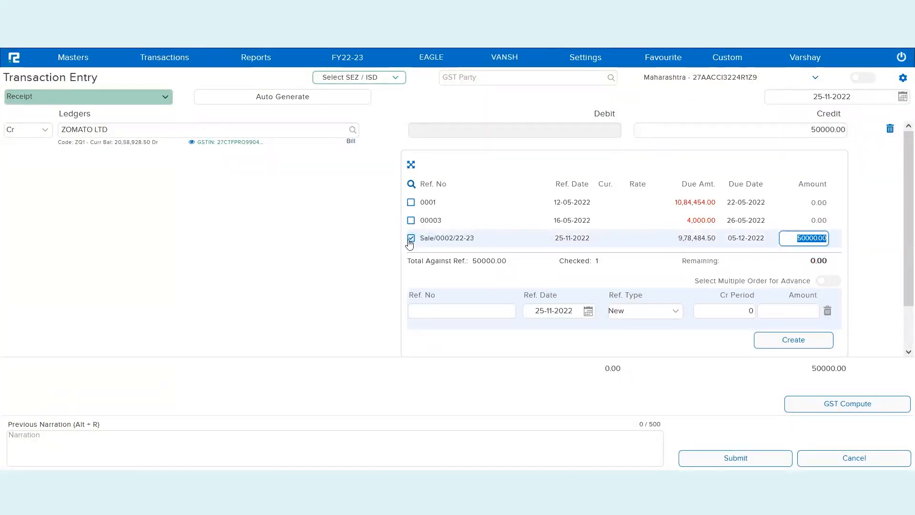
pyautogui.click(806, 340)
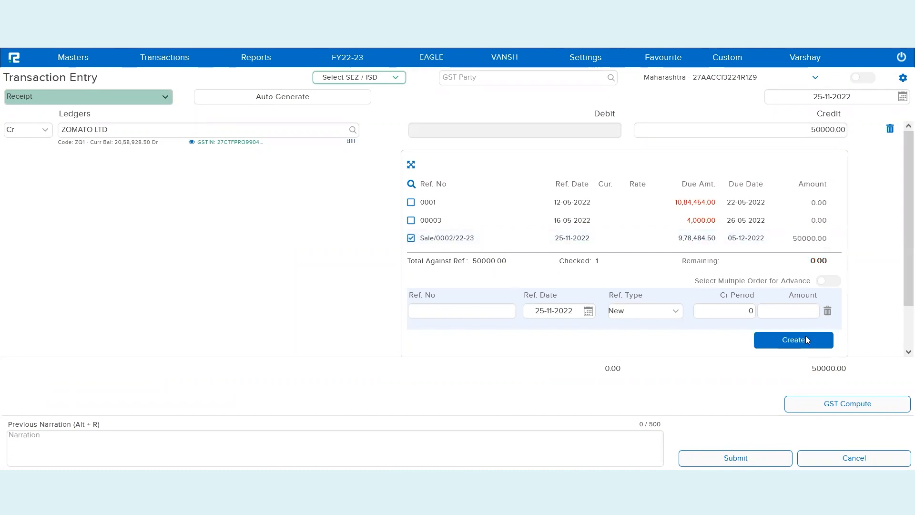
pyautogui.click(262, 156)
pyautogui.write('ban')
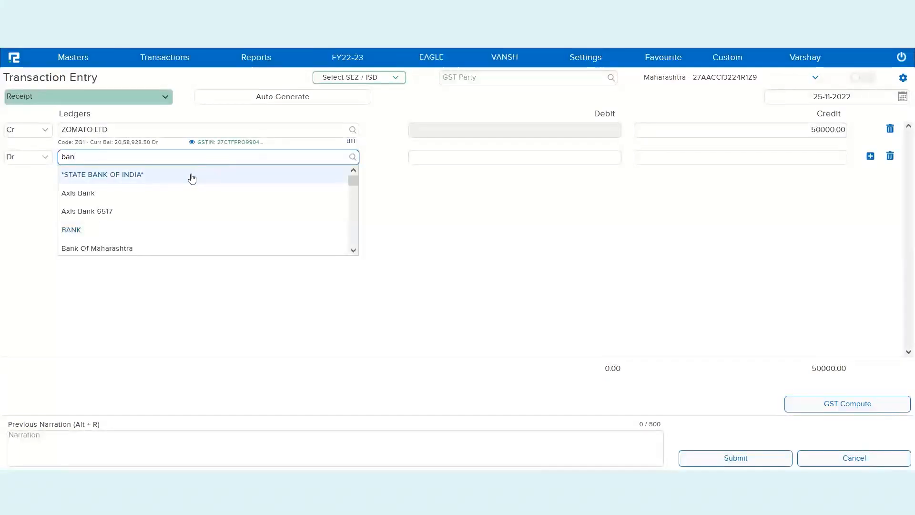
# - Debit STATE BANK OF INDIA by cheque number 8 and add the bank details
pyautogui.click(192, 175)
pyautogui.click(481, 221)
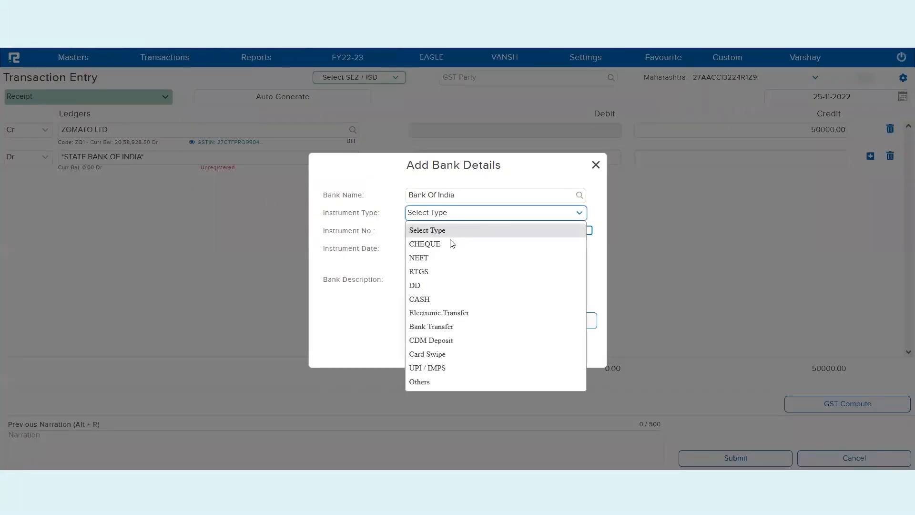
pyautogui.click(449, 241)
pyautogui.click(432, 226)
pyautogui.write('852147')
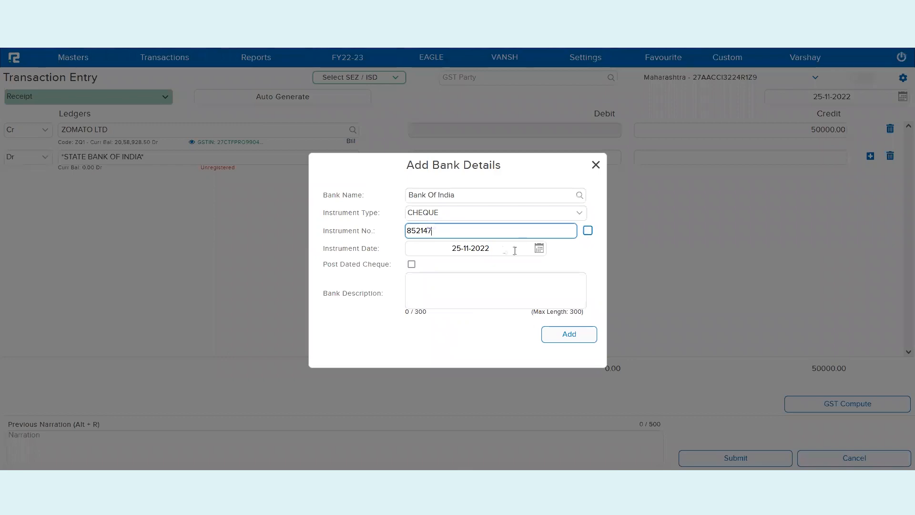
pyautogui.click(575, 337)
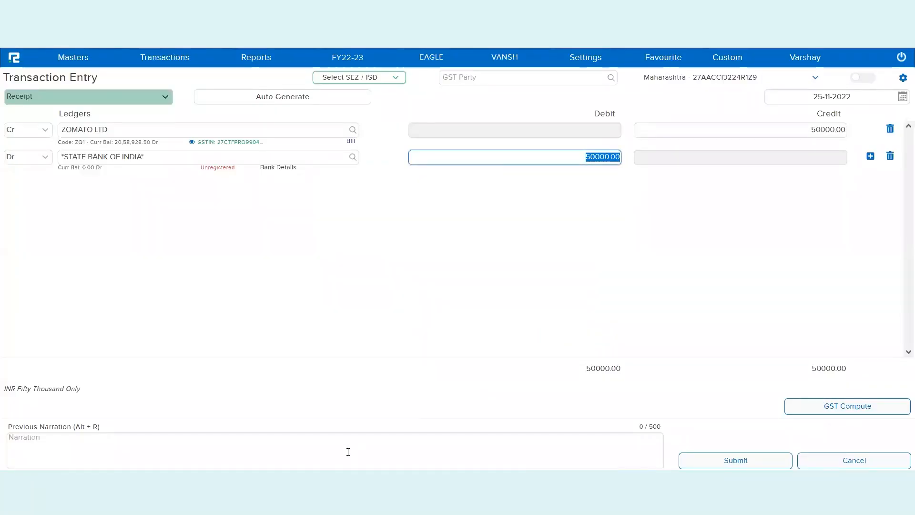
# - Narrate 'Receipt against Sale of watches' and save the receipt without computing GST
pyautogui.click(346, 449)
pyautogui.write('R')
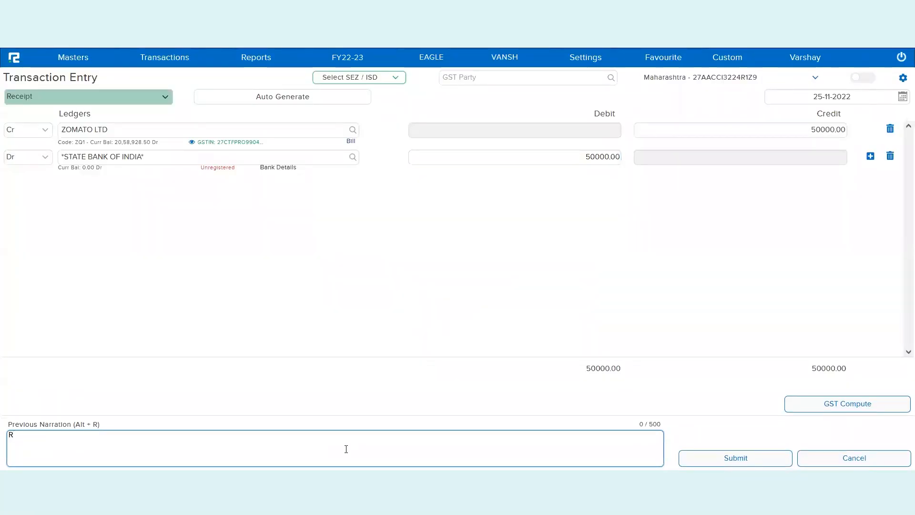
pyautogui.write('eceipt against Sa')
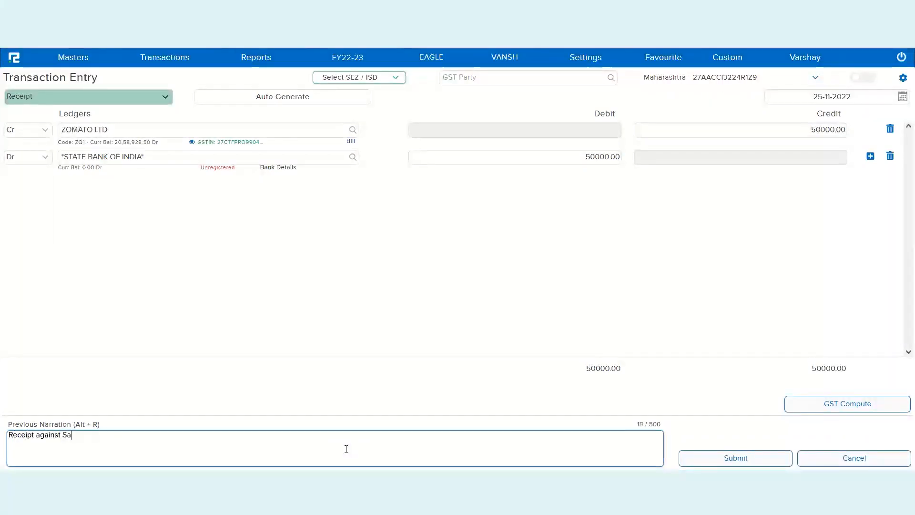
pyautogui.write('le of wa')
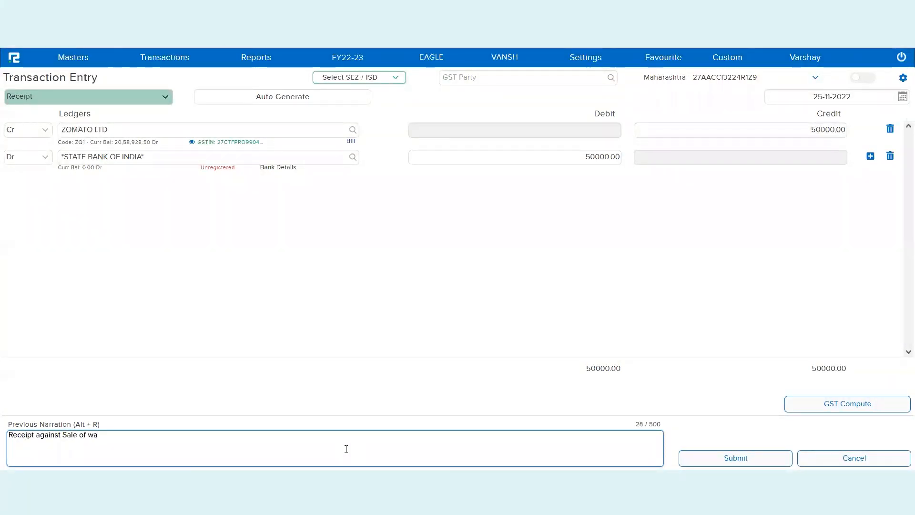
pyautogui.write('tchw')
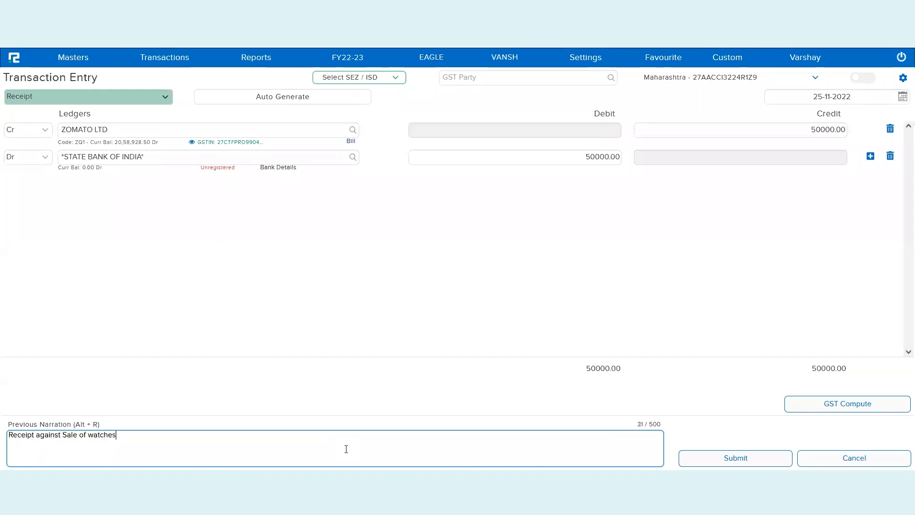
pyautogui.click(757, 453)
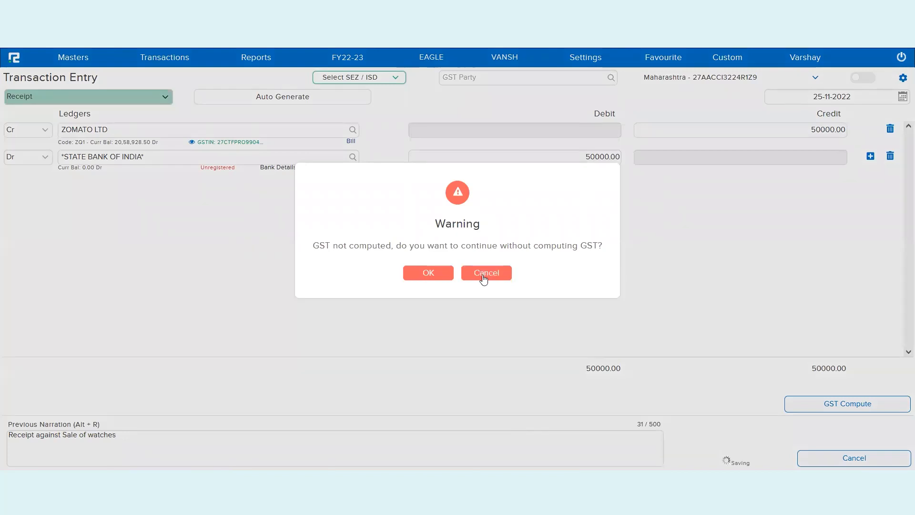
pyautogui.click(483, 275)
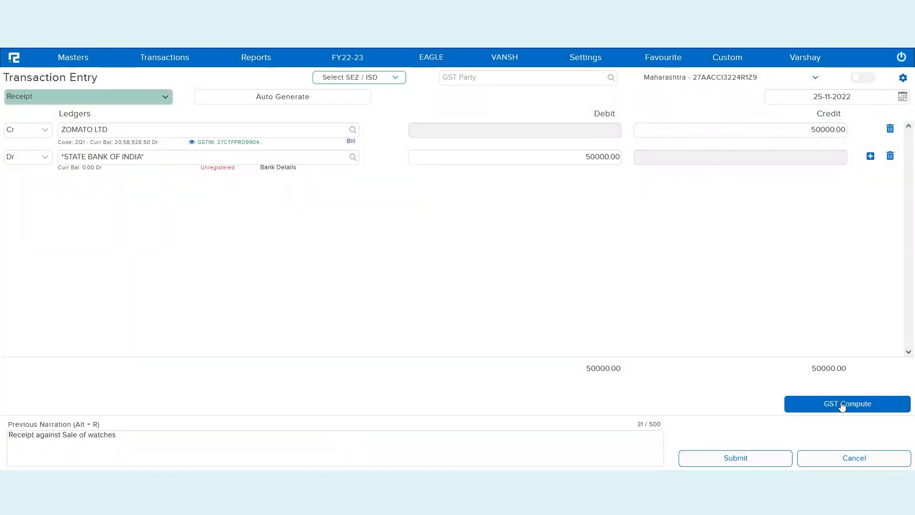
pyautogui.click(773, 440)
pyautogui.click(427, 273)
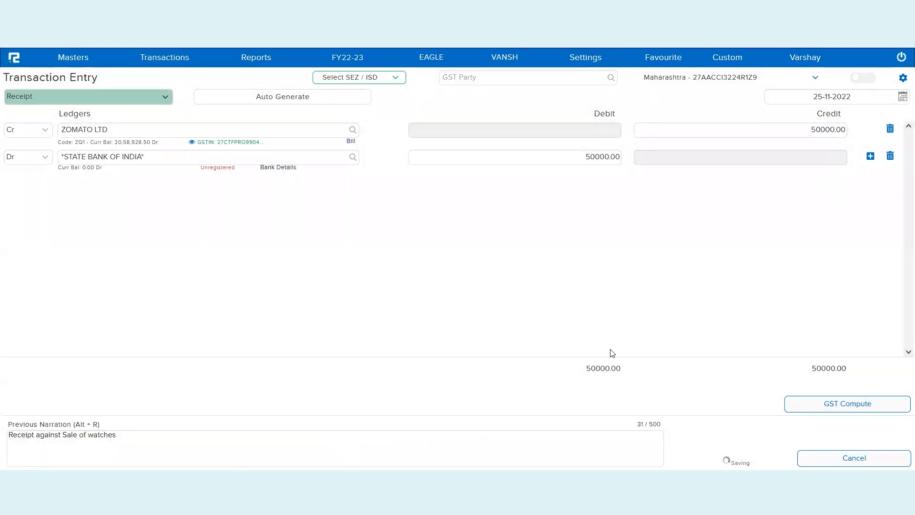
pyautogui.click(457, 285)
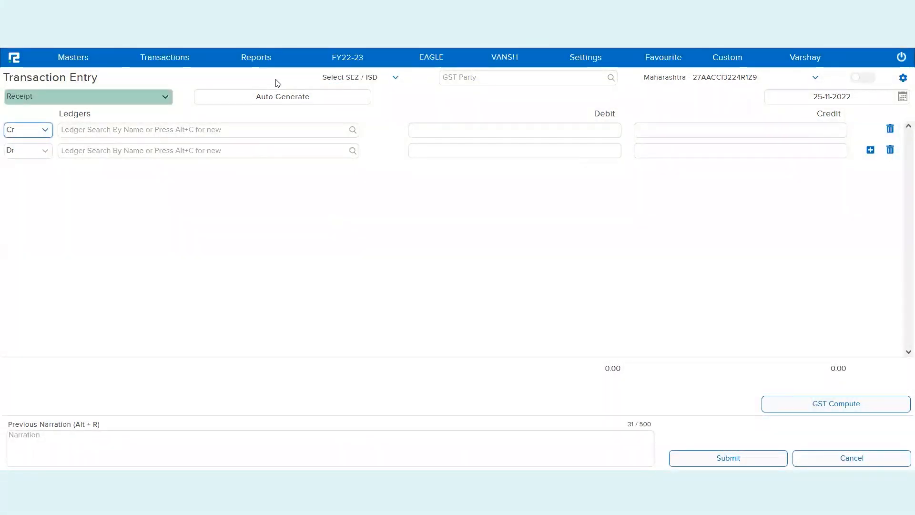
# - Open the Sale Order Status report under Inventory > Sale Cycle
pyautogui.click(249, 68)
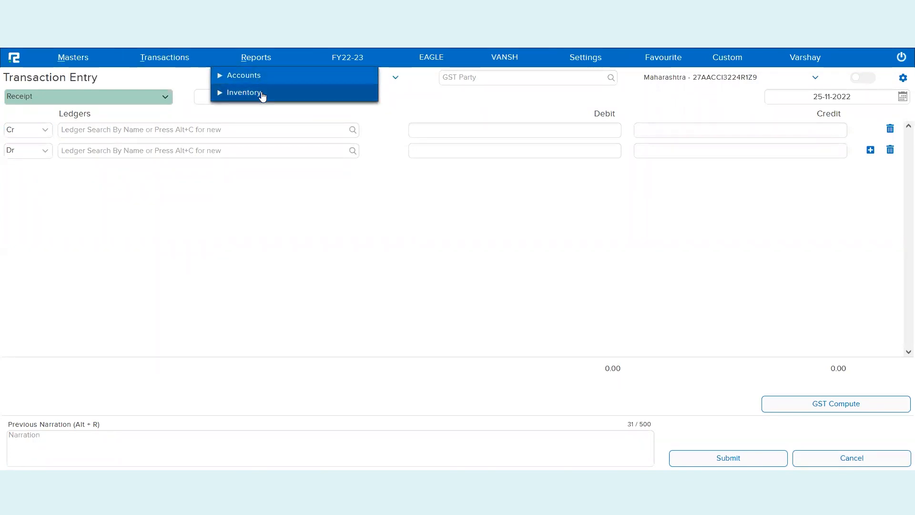
pyautogui.click(262, 95)
pyautogui.click(264, 128)
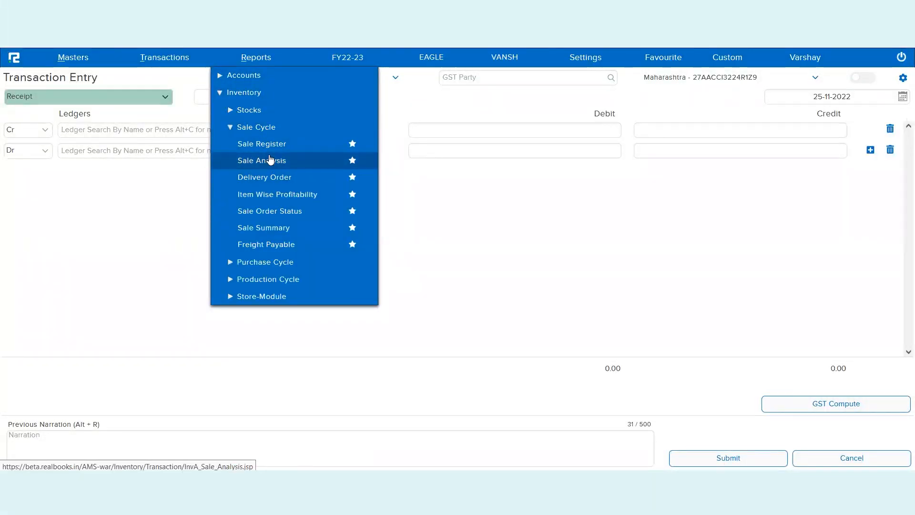
pyautogui.click(273, 217)
# - Filter it to party ZOMATO LTD from 25-11-2022 and run the search
pyautogui.click(410, 95)
pyautogui.write('zoma')
pyautogui.click(310, 122)
pyautogui.press('Tab')
pyautogui.write('25')
pyautogui.press('Tab')
pyautogui.press('Tab')
pyautogui.press('Return')
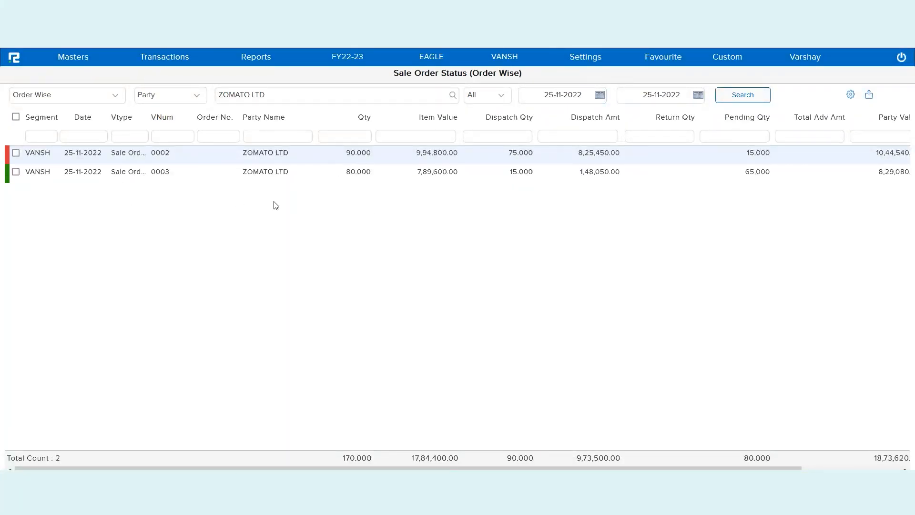
# - Open the Delivery Order Status report under Inventory > Sale Cycle
pyautogui.click(271, 58)
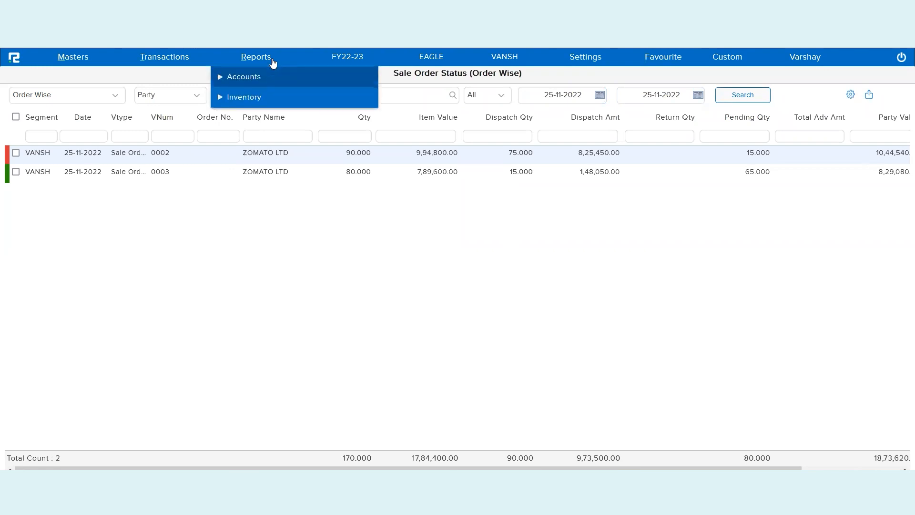
pyautogui.click(266, 98)
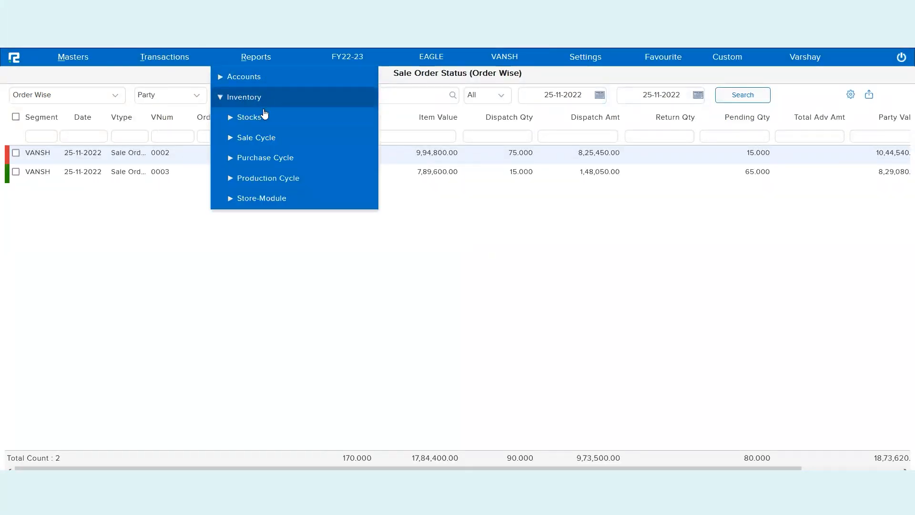
pyautogui.click(269, 137)
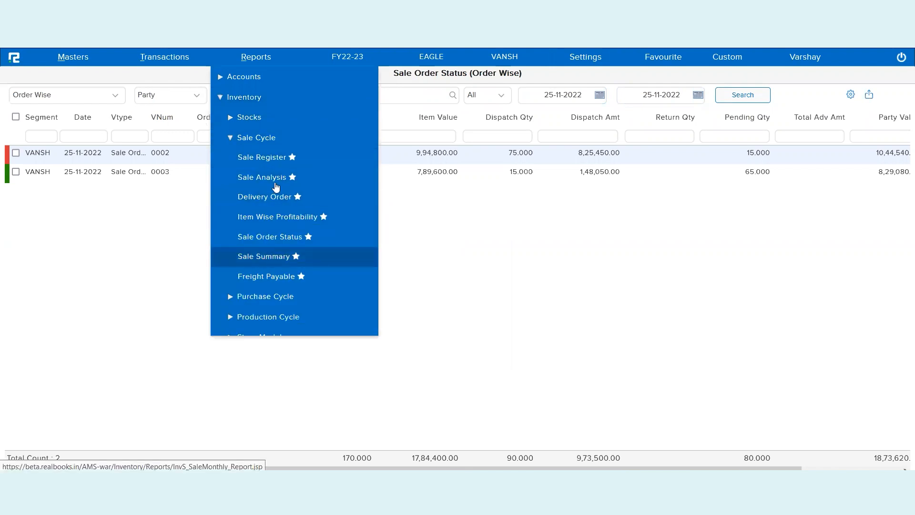
pyautogui.click(268, 199)
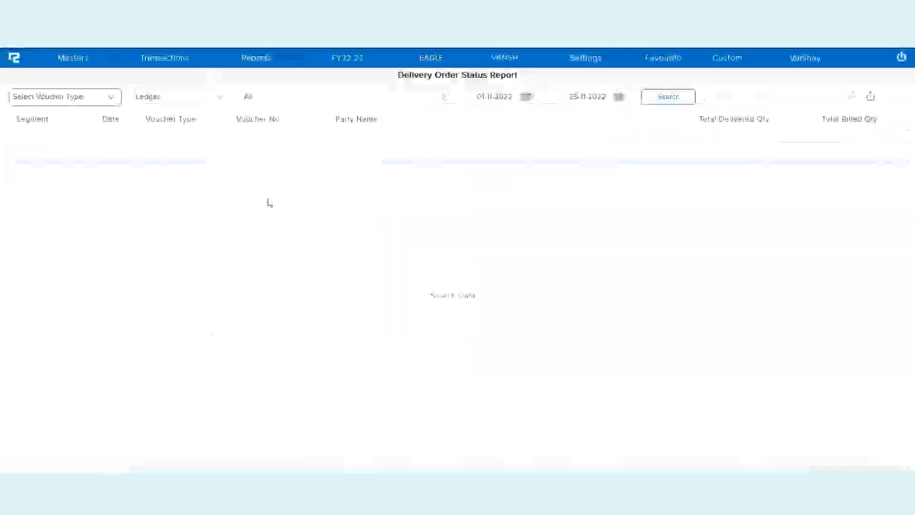
# - Filter to DO vouchers for ledger ZOMATO LTD from 25-11-2022 and search
pyautogui.click(86, 96)
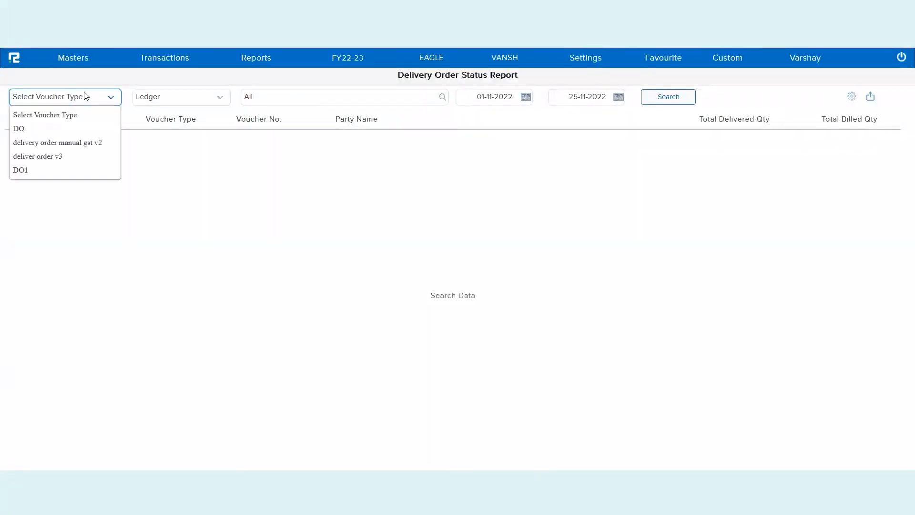
pyautogui.click(57, 134)
pyautogui.click(259, 96)
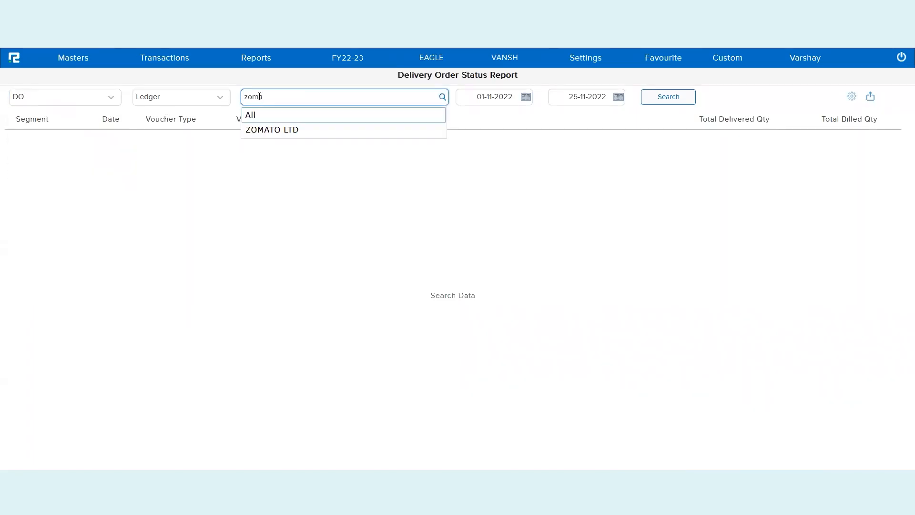
pyautogui.click(298, 128)
pyautogui.click(485, 98)
pyautogui.write('25')
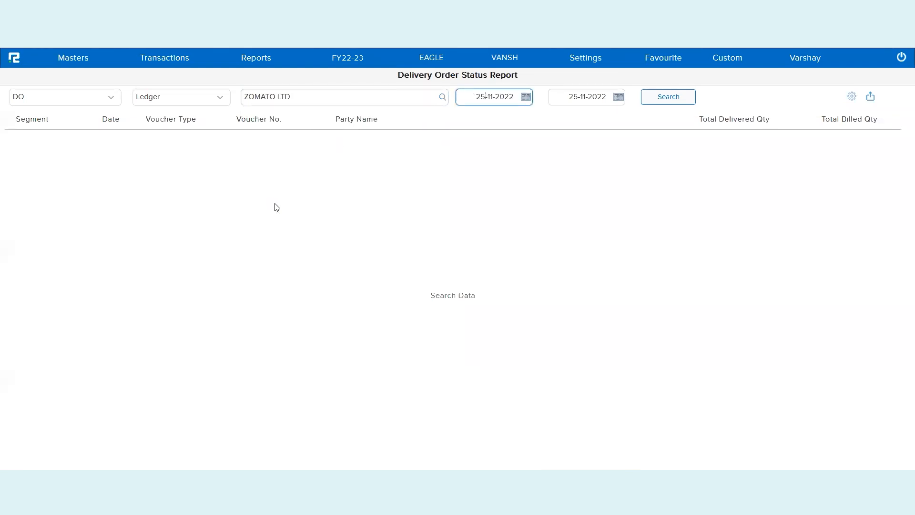
pyautogui.press('Tab')
pyautogui.press('Tab')
pyautogui.press('Return')
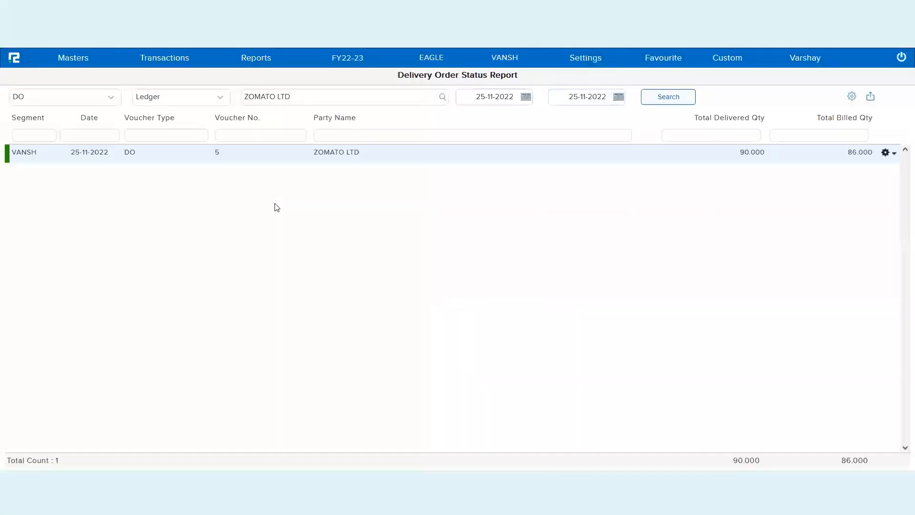
# - Switch to Item View showing delivered and billed quantities per watch
pyautogui.click(852, 96)
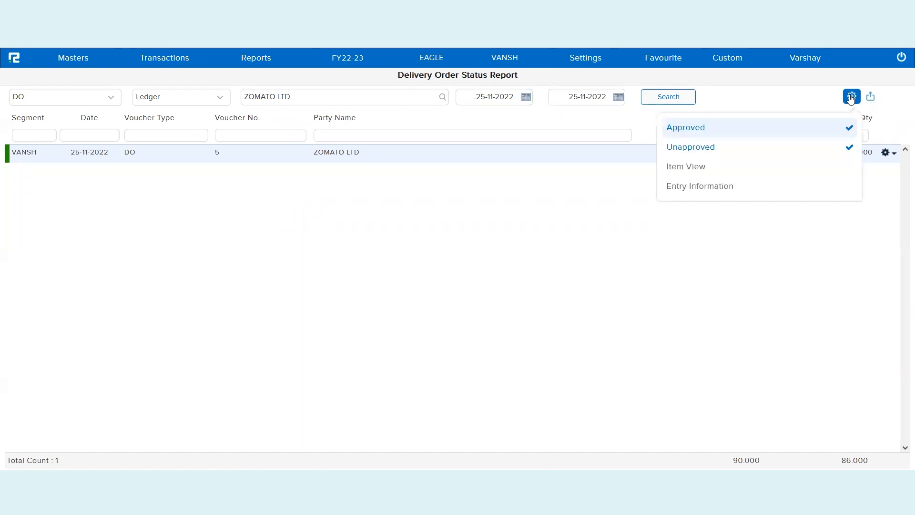
pyautogui.click(713, 177)
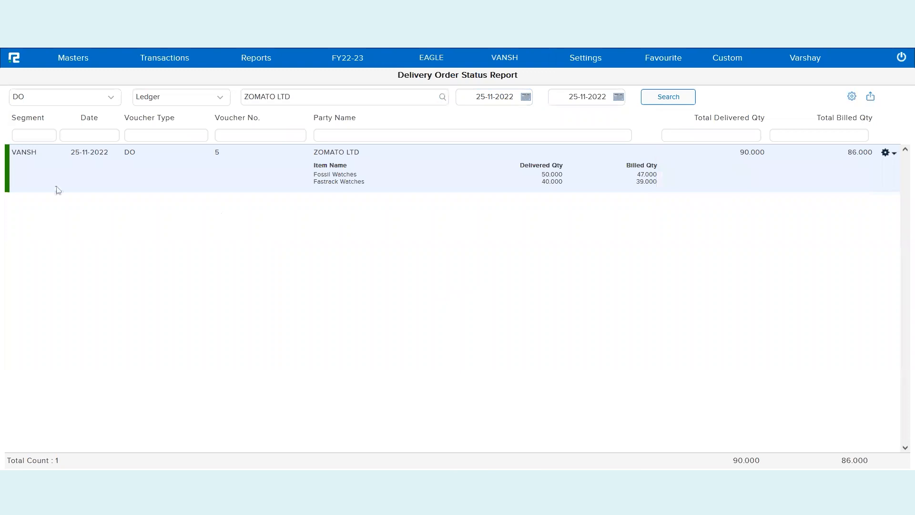
pyautogui.click(264, 63)
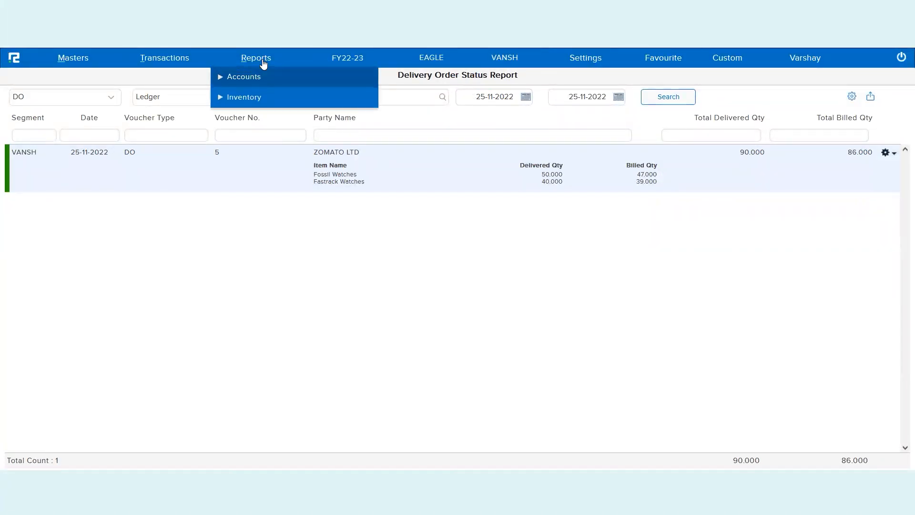
# - Open the Sale Register with its dates set to 25-11-2022
pyautogui.click(255, 98)
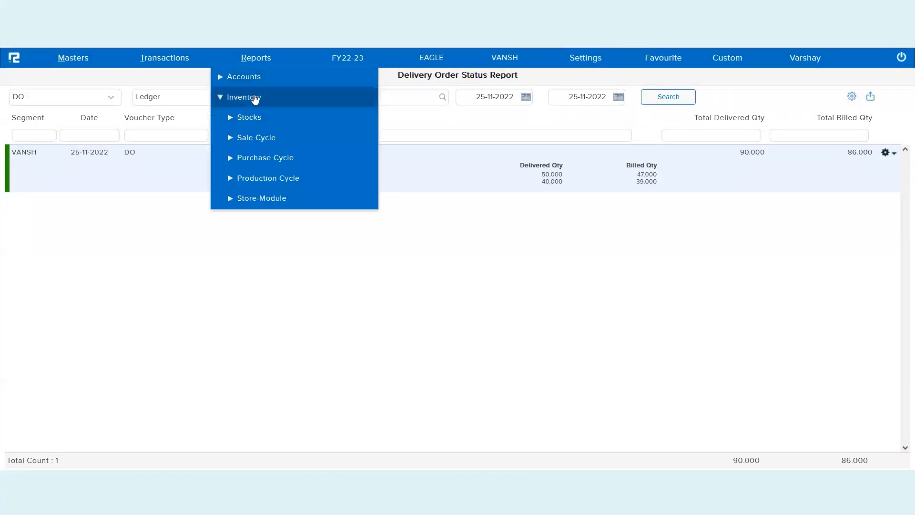
pyautogui.click(251, 139)
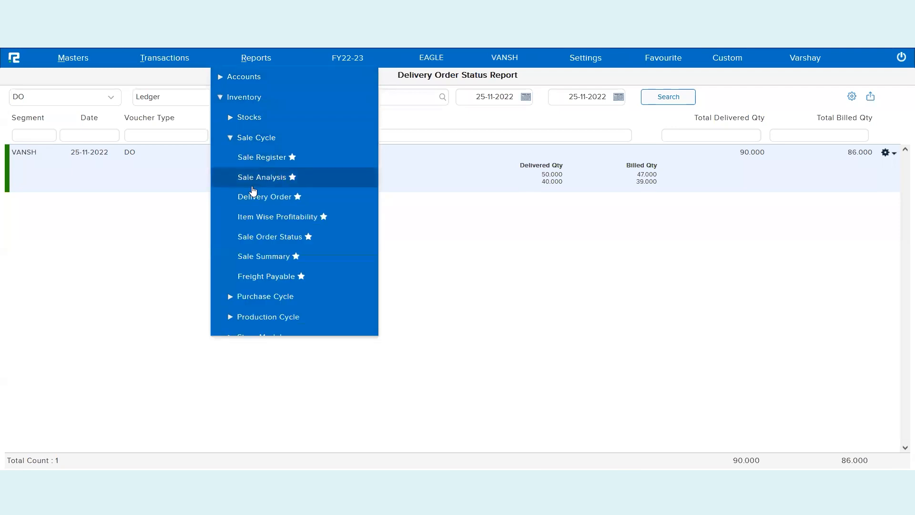
pyautogui.click(255, 157)
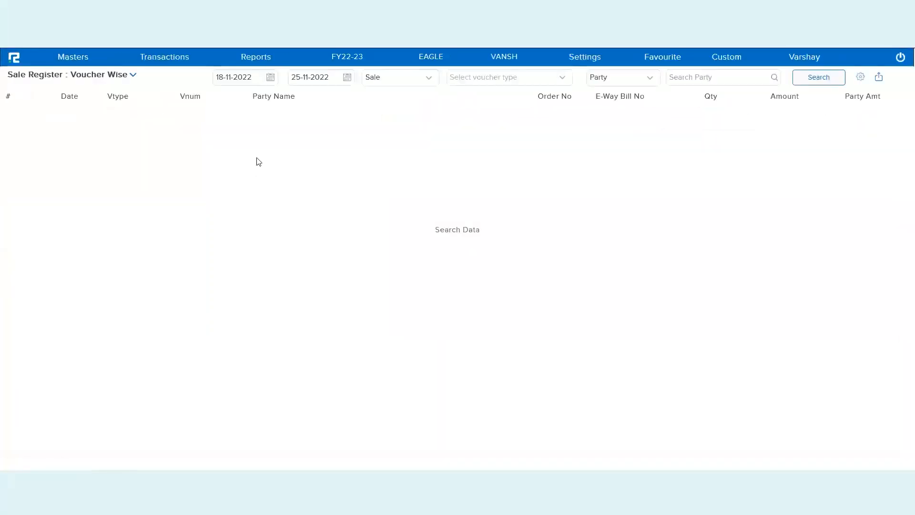
pyautogui.click(224, 78)
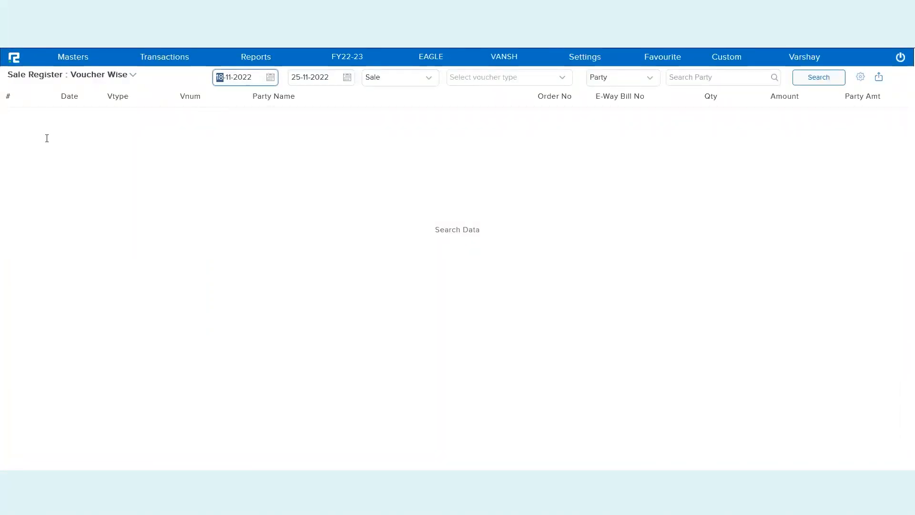
pyautogui.write('25')
pyautogui.press('Tab')
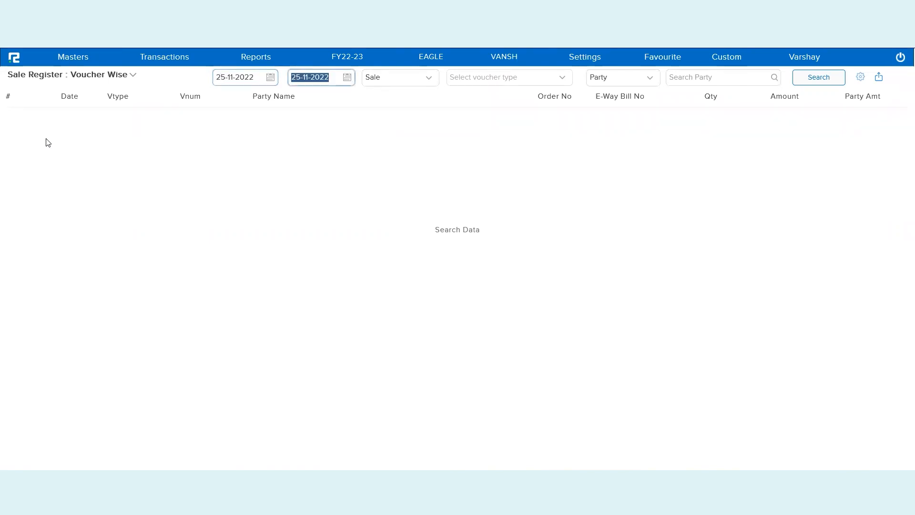
# - Filter the register to Sale vouchers for party ZOMATO LTD and search
pyautogui.click(467, 85)
pyautogui.click(467, 105)
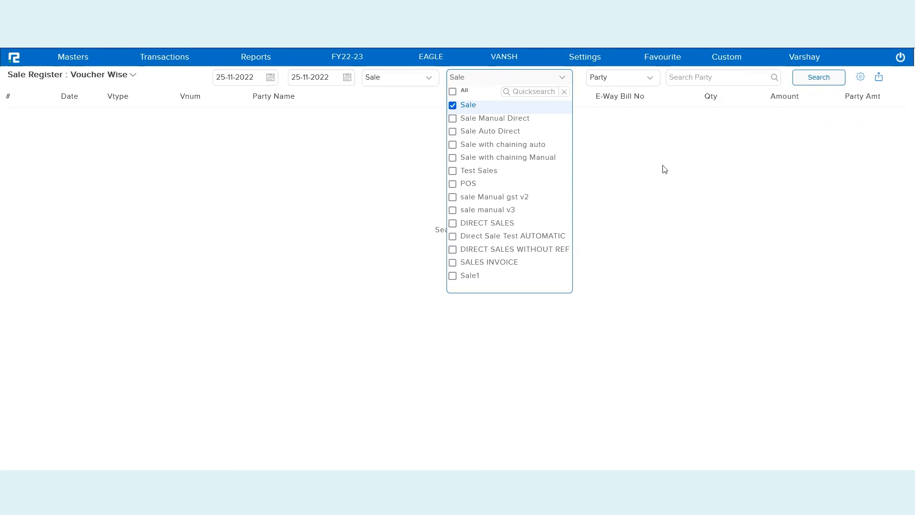
pyautogui.click(687, 178)
pyautogui.click(705, 80)
pyautogui.write('zoma')
pyautogui.click(718, 105)
pyautogui.click(821, 83)
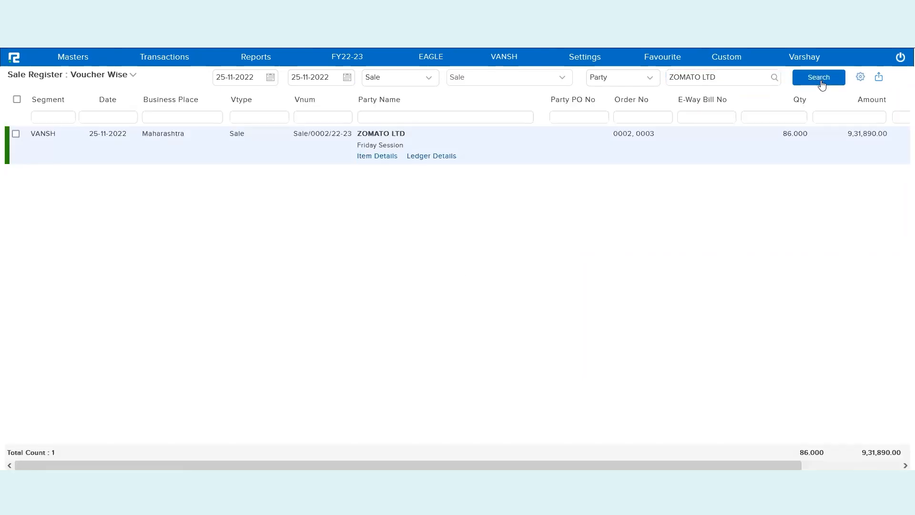
# - Keep Item Details shown and scroll right through the Sale/0002/22-23 item rows
pyautogui.click(861, 77)
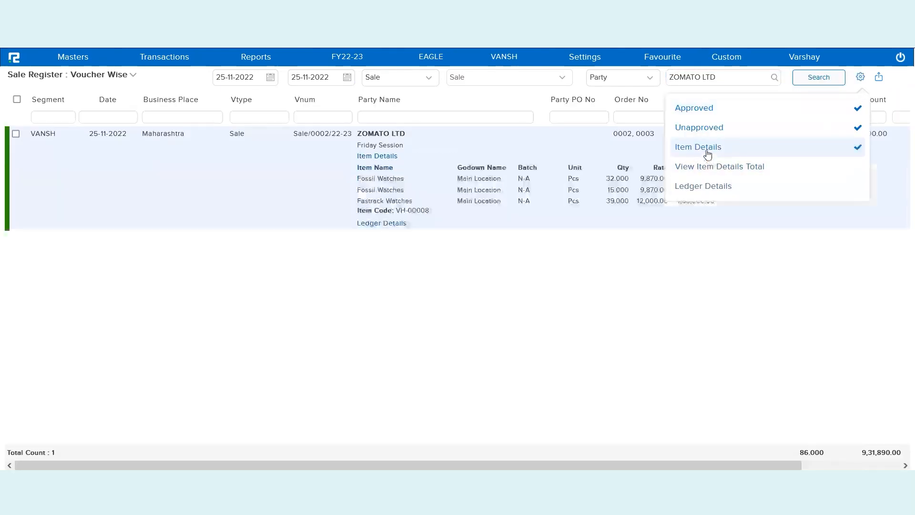
pyautogui.click(578, 219)
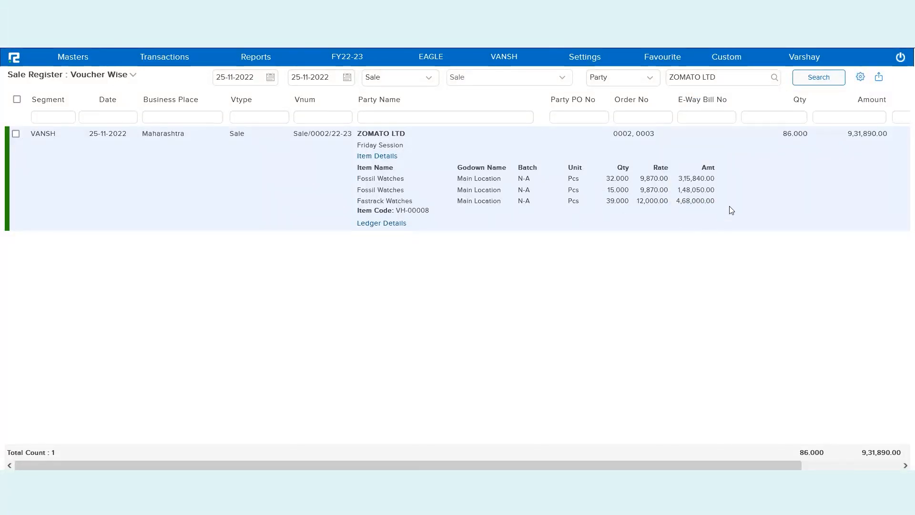
pyautogui.hscroll(2, 727, 208)
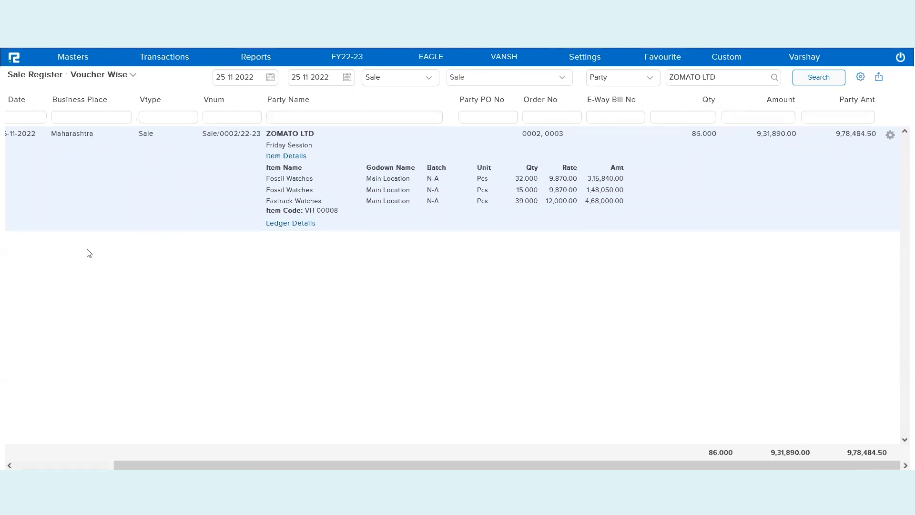
# - Open the Ledger report under Accounts > Daily Reports for ZOMATO LTD
pyautogui.click(267, 65)
pyautogui.click(271, 78)
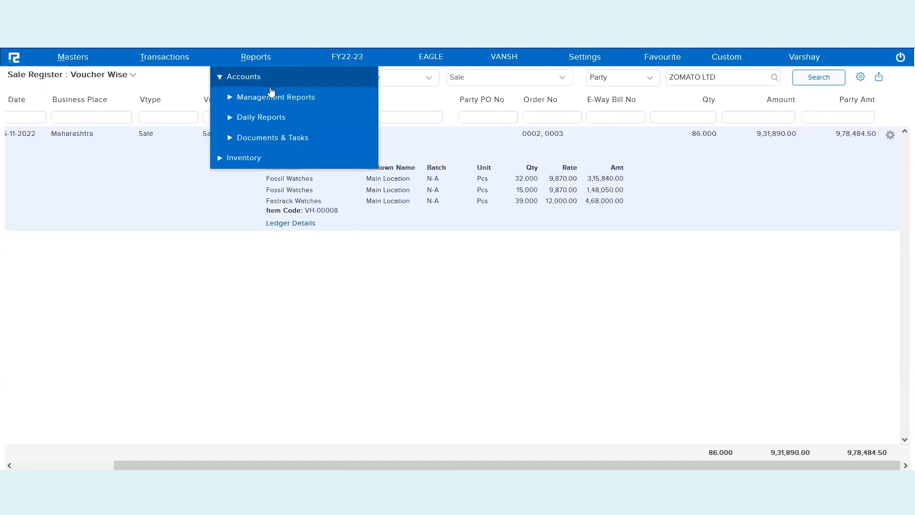
pyautogui.click(276, 119)
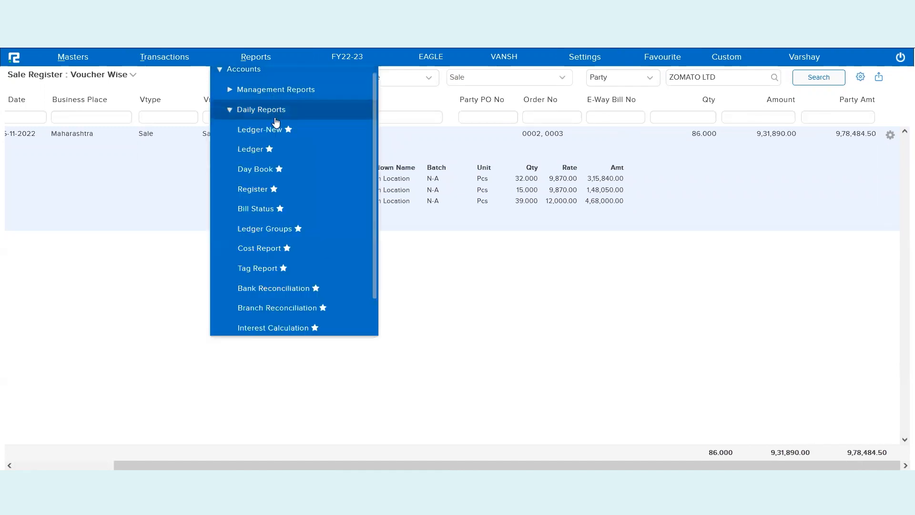
pyautogui.click(247, 151)
pyautogui.write('zoma')
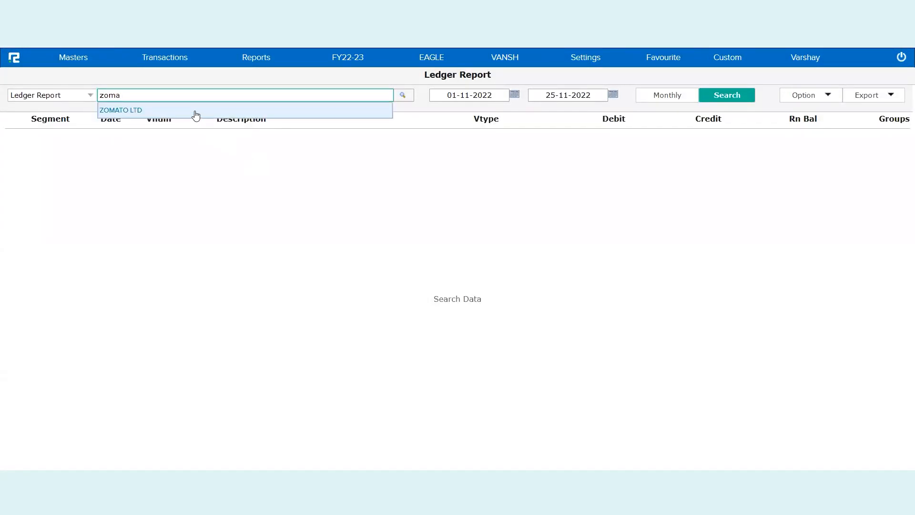
pyautogui.click(195, 115)
# - Load entries from 25-11-2022 and highlight the 50,000.00 receipt amount
pyautogui.click(456, 97)
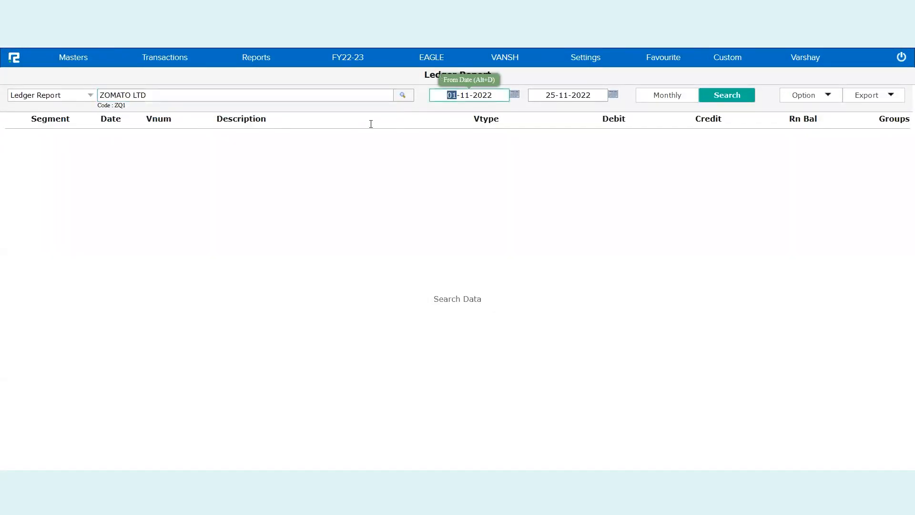
pyautogui.write('25')
pyautogui.press('Tab')
pyautogui.press('Tab')
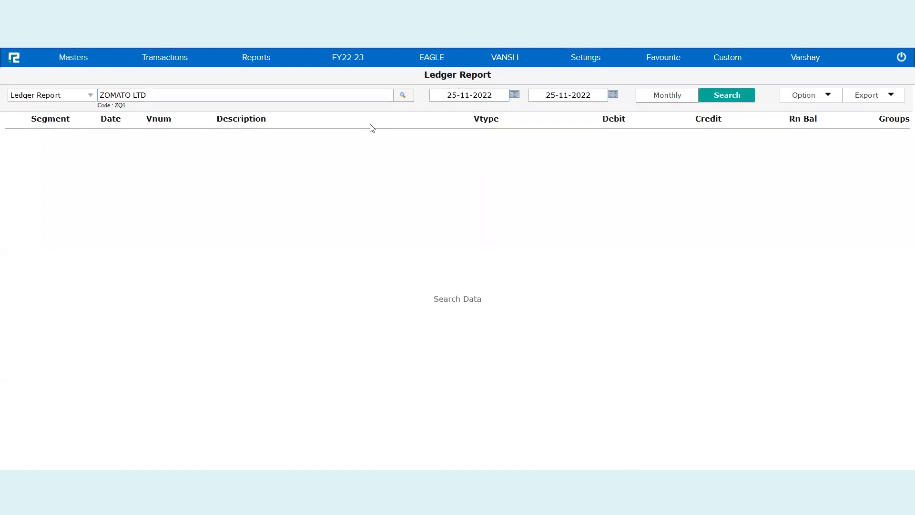
pyautogui.press('Tab')
pyautogui.press('Return')
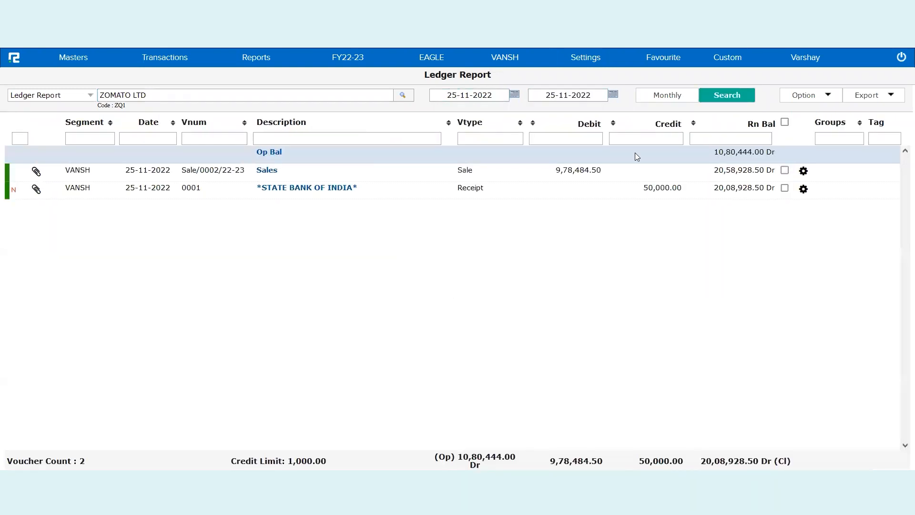
pyautogui.press('Down')
pyautogui.press('Down')
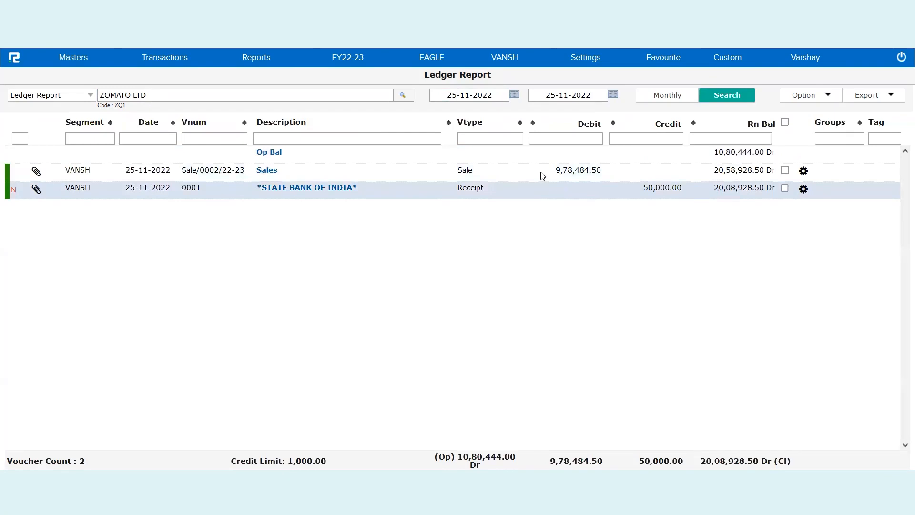
pyautogui.doubleClick(671, 189)
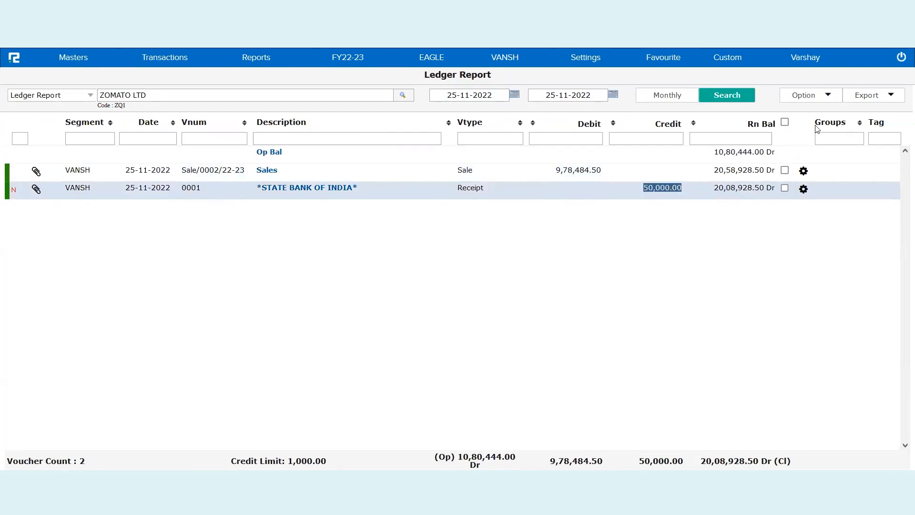
# - Enable Bill Details in the ledger's display options
pyautogui.click(823, 98)
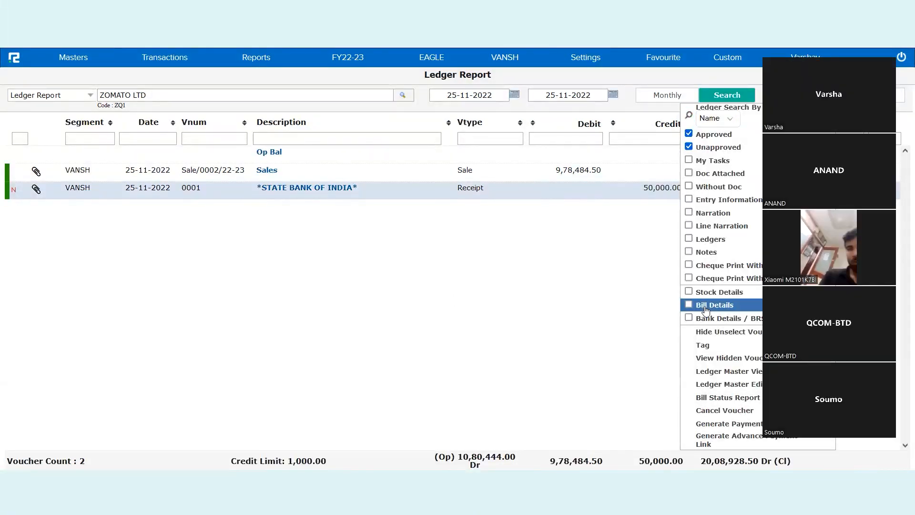
pyautogui.click(706, 308)
pyautogui.click(567, 317)
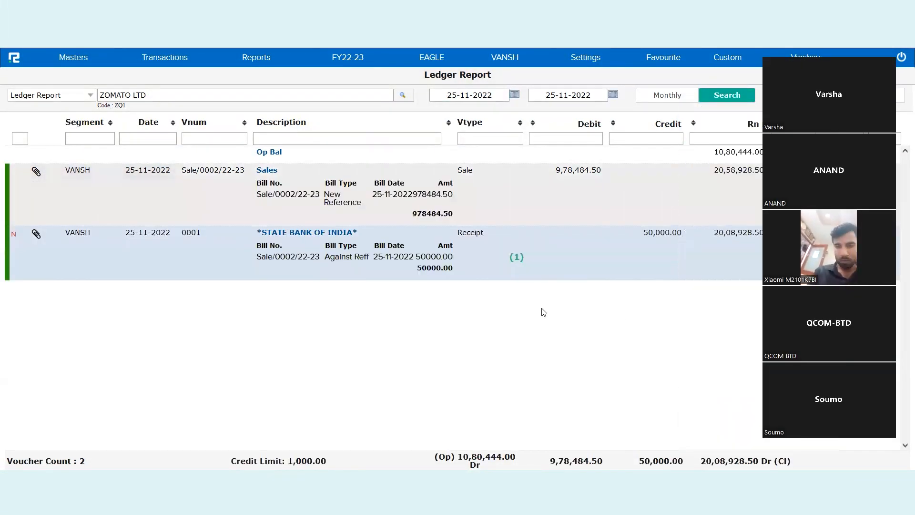
# - Inspect the sale bill number and the receipt's Against Reff allocation rows
pyautogui.click(530, 211)
pyautogui.doubleClick(315, 194)
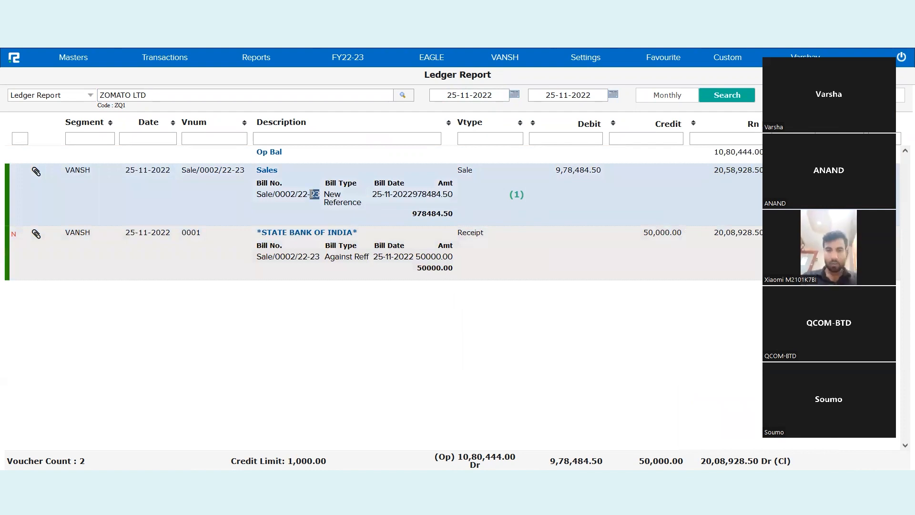
pyautogui.click(314, 194)
pyautogui.tripleClick(350, 257)
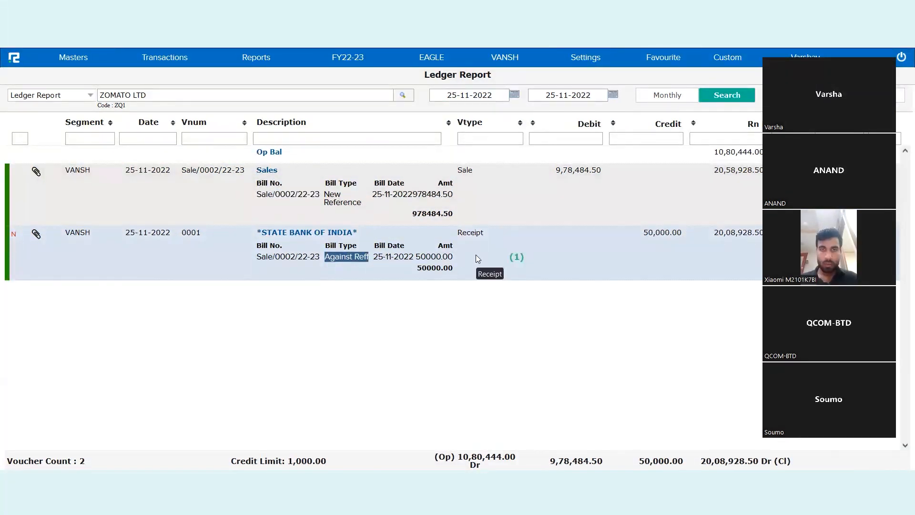
pyautogui.click(549, 321)
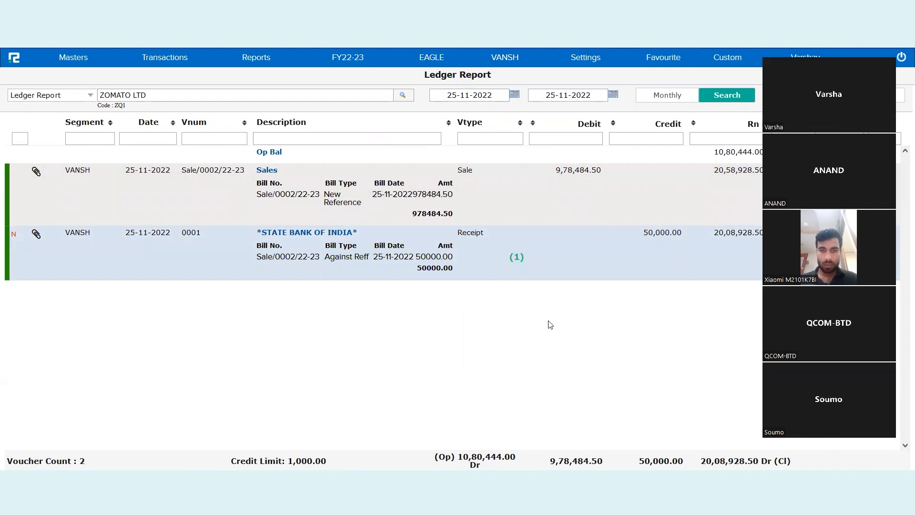
pyautogui.click(520, 221)
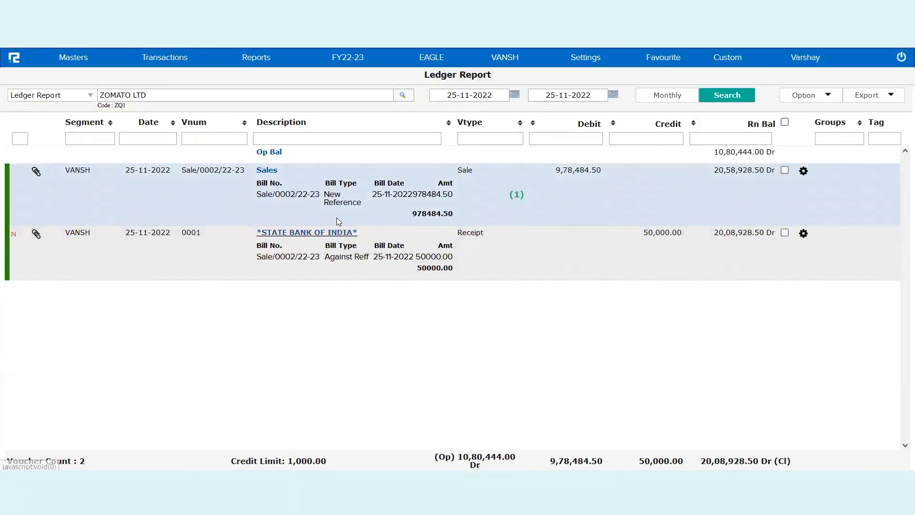
# - Open the Bill Status report and switch it to the Bills view
pyautogui.click(264, 60)
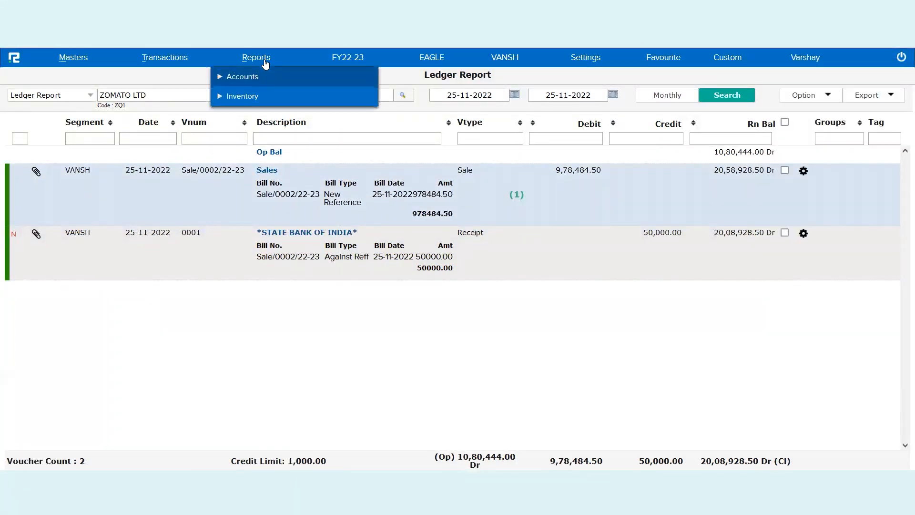
pyautogui.click(246, 79)
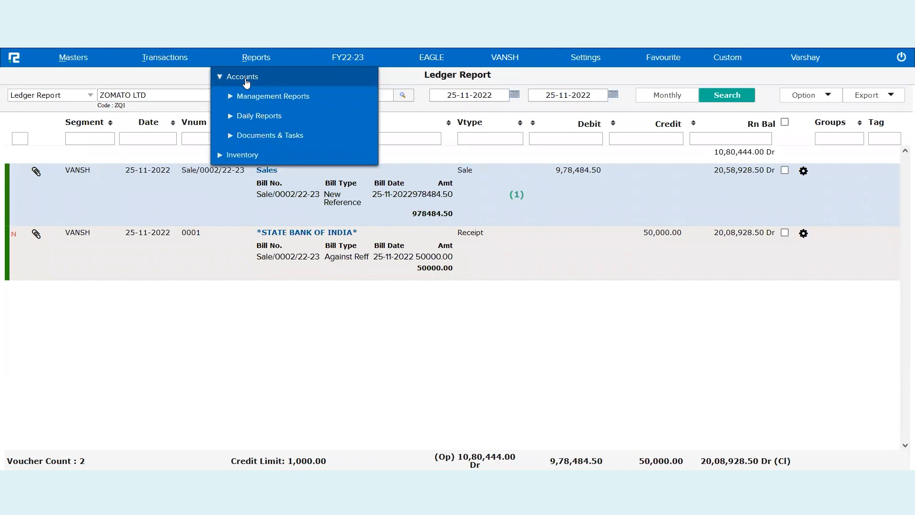
pyautogui.click(255, 117)
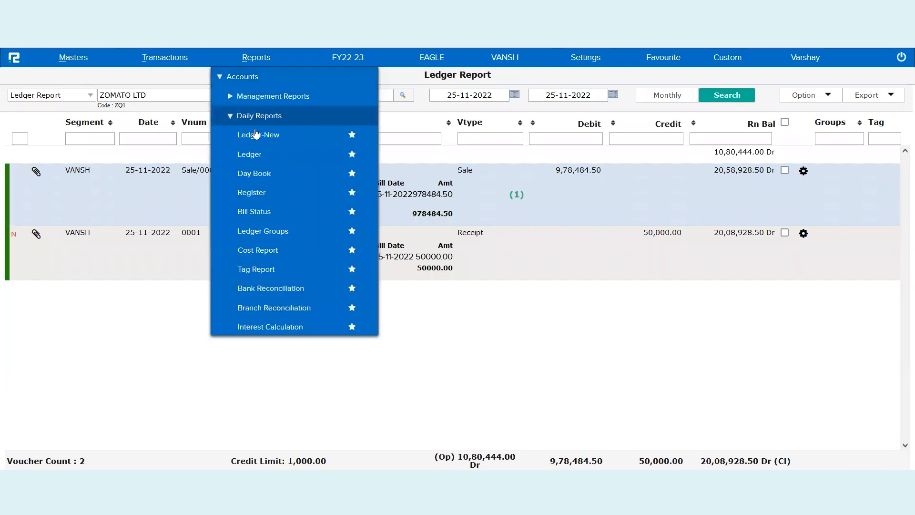
pyautogui.click(261, 213)
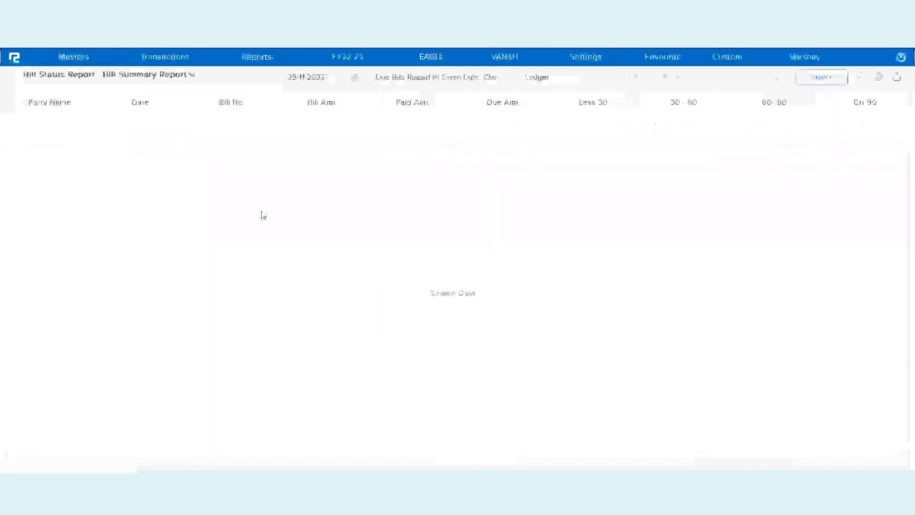
pyautogui.click(174, 74)
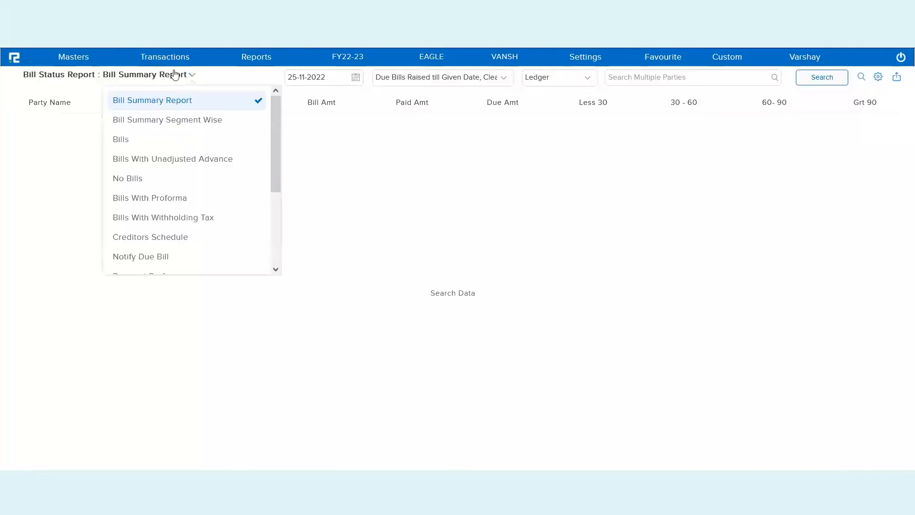
pyautogui.click(160, 143)
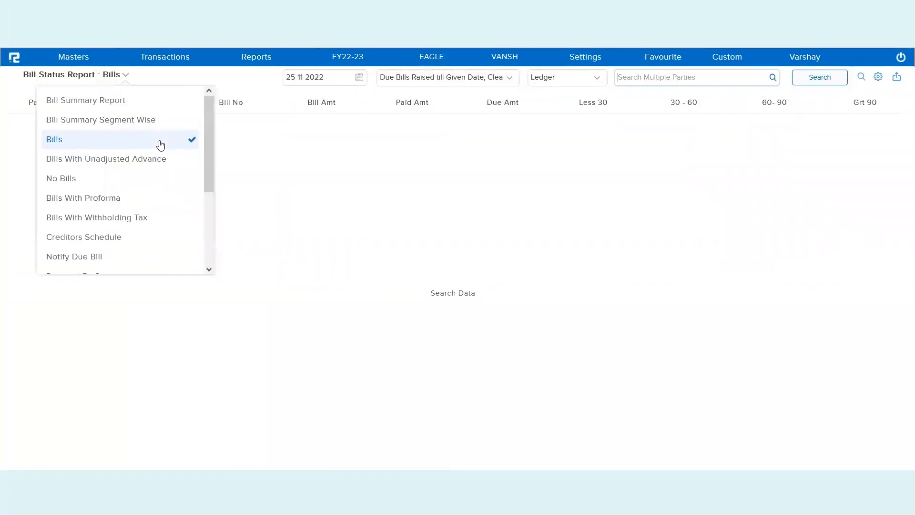
# - Choose party ZOMATO LTD and load its bills
pyautogui.click(649, 78)
pyautogui.write('zomato')
pyautogui.click(690, 96)
pyautogui.click(801, 80)
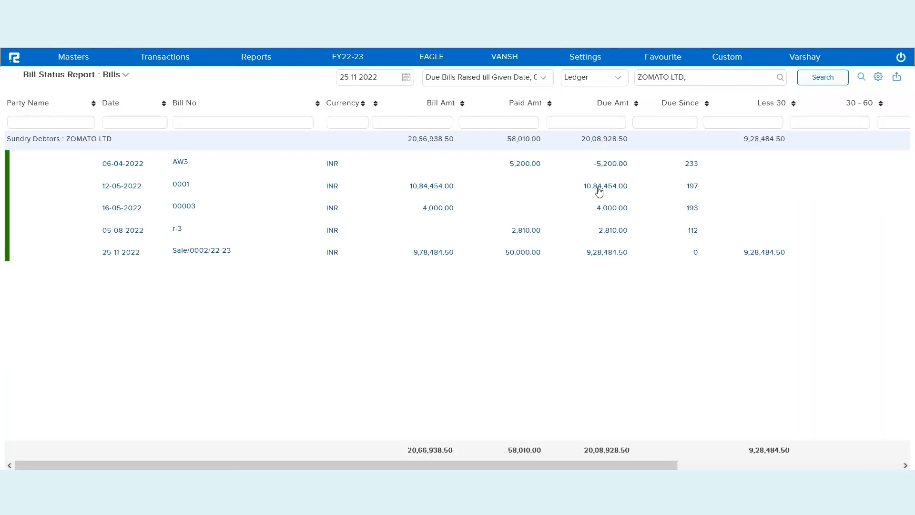
# - Filter the Bill No column by 0002 and scroll right to the ageing columns
pyautogui.click(235, 124)
pyautogui.write('0002')
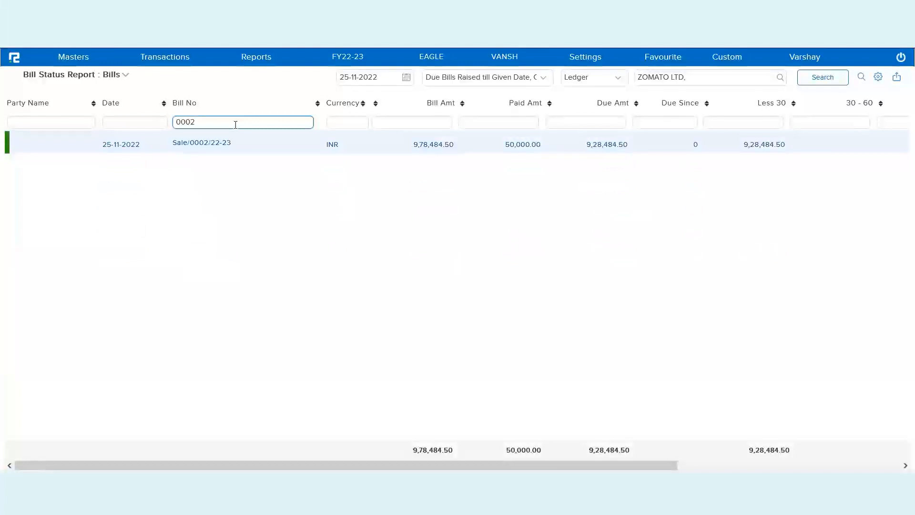
pyautogui.click(327, 215)
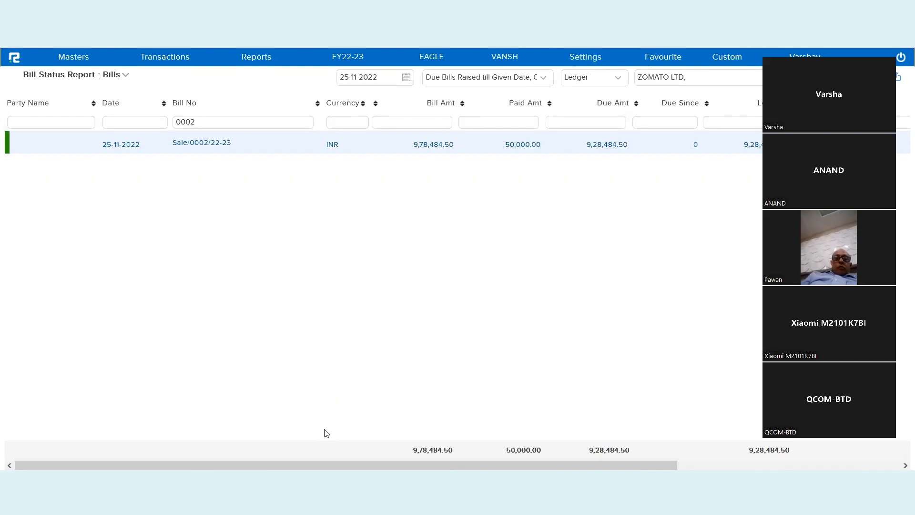
pyautogui.moveTo(320, 466); pyautogui.dragTo(629, 420)
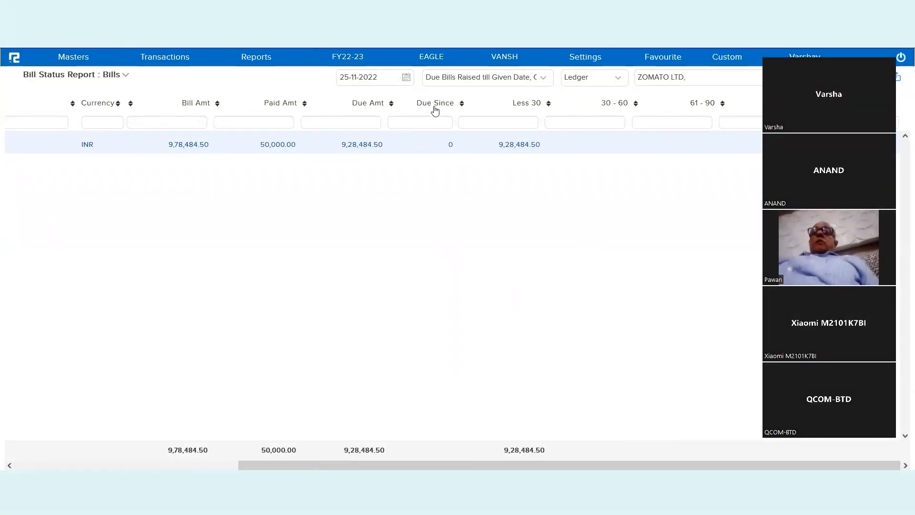